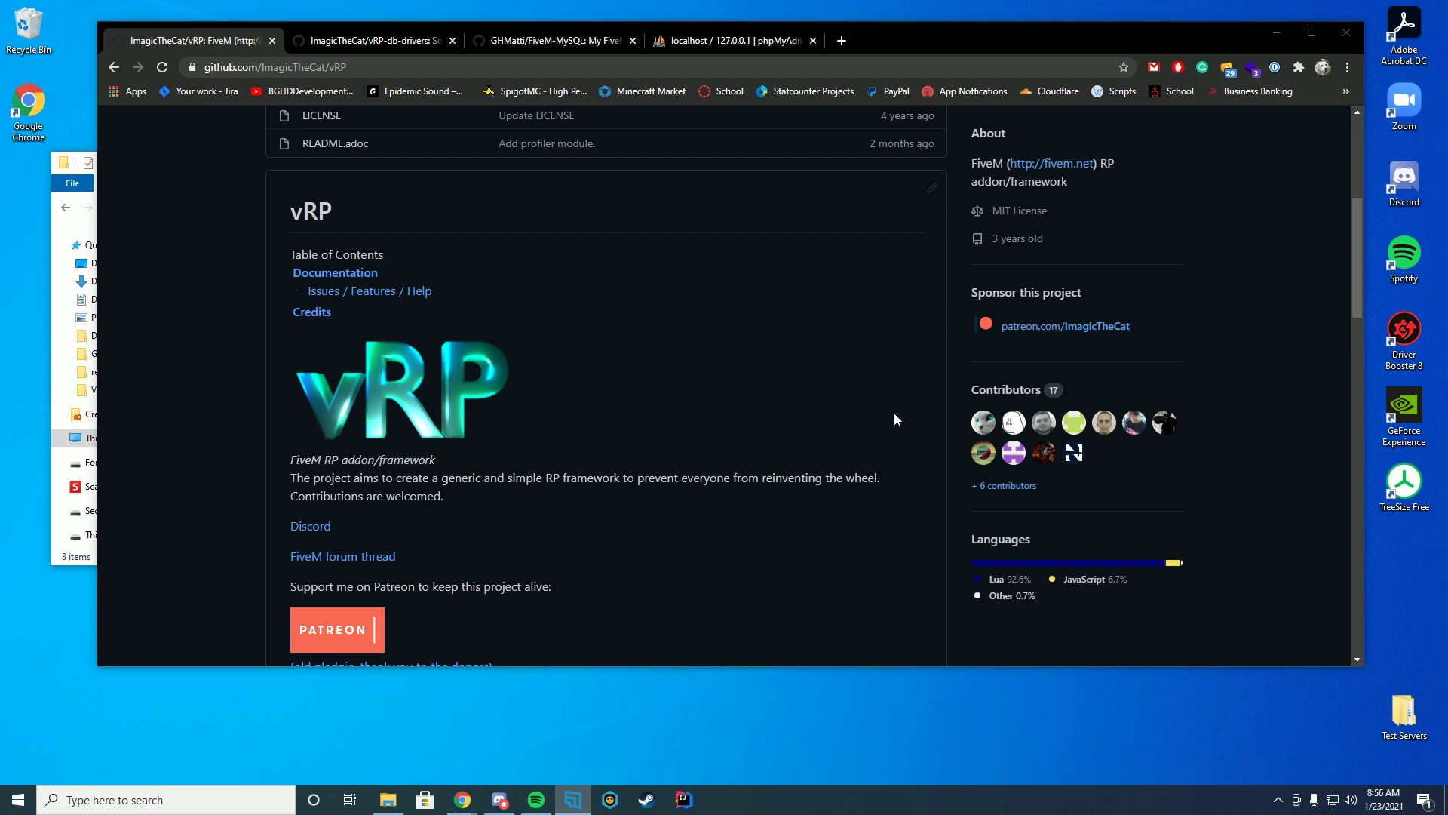
pyautogui.scroll(3, 893, 411)
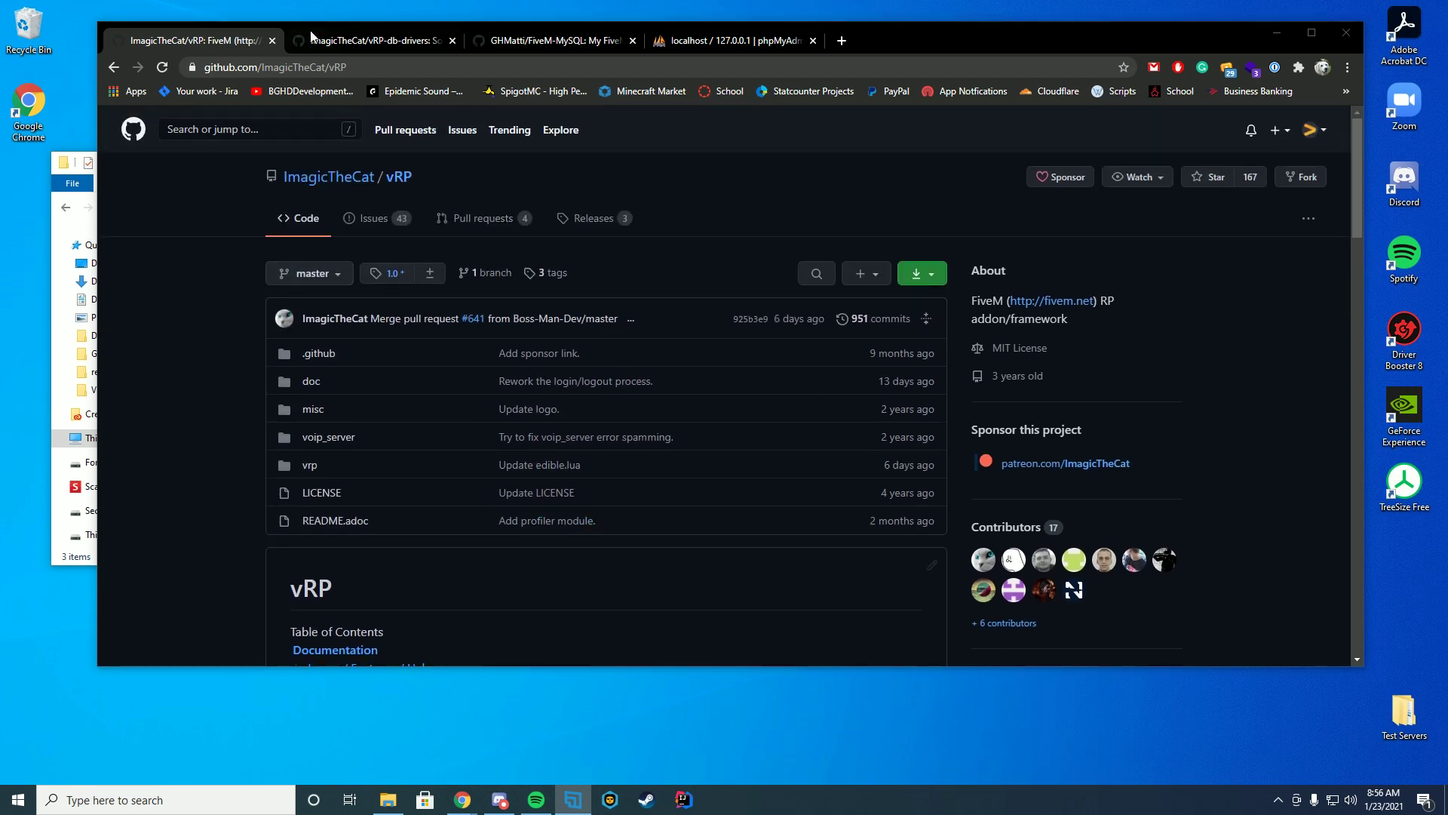
pyautogui.click(314, 38)
pyautogui.scroll(-2, 912, 347)
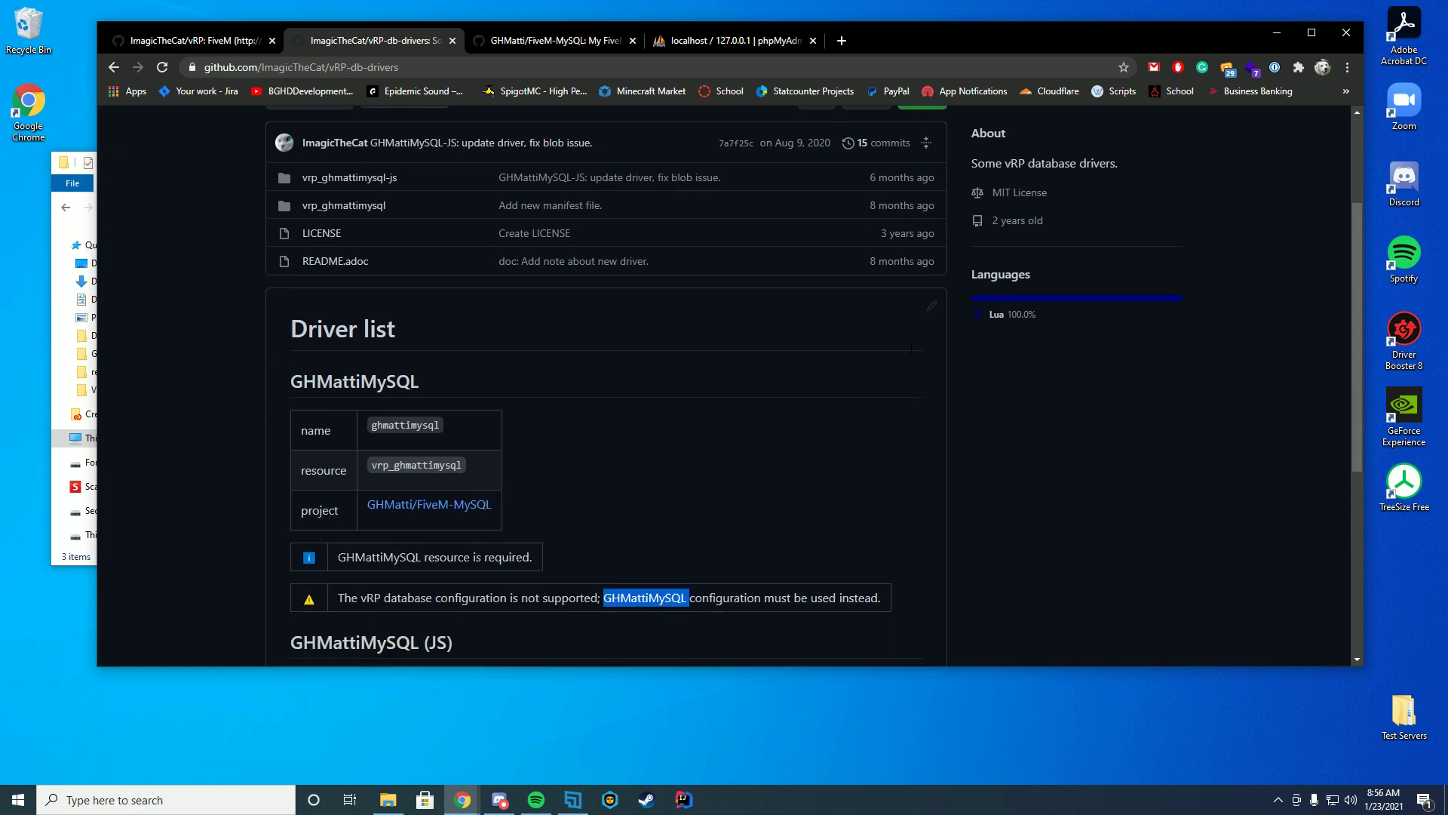
pyautogui.scroll(2, 909, 346)
pyautogui.click(561, 40)
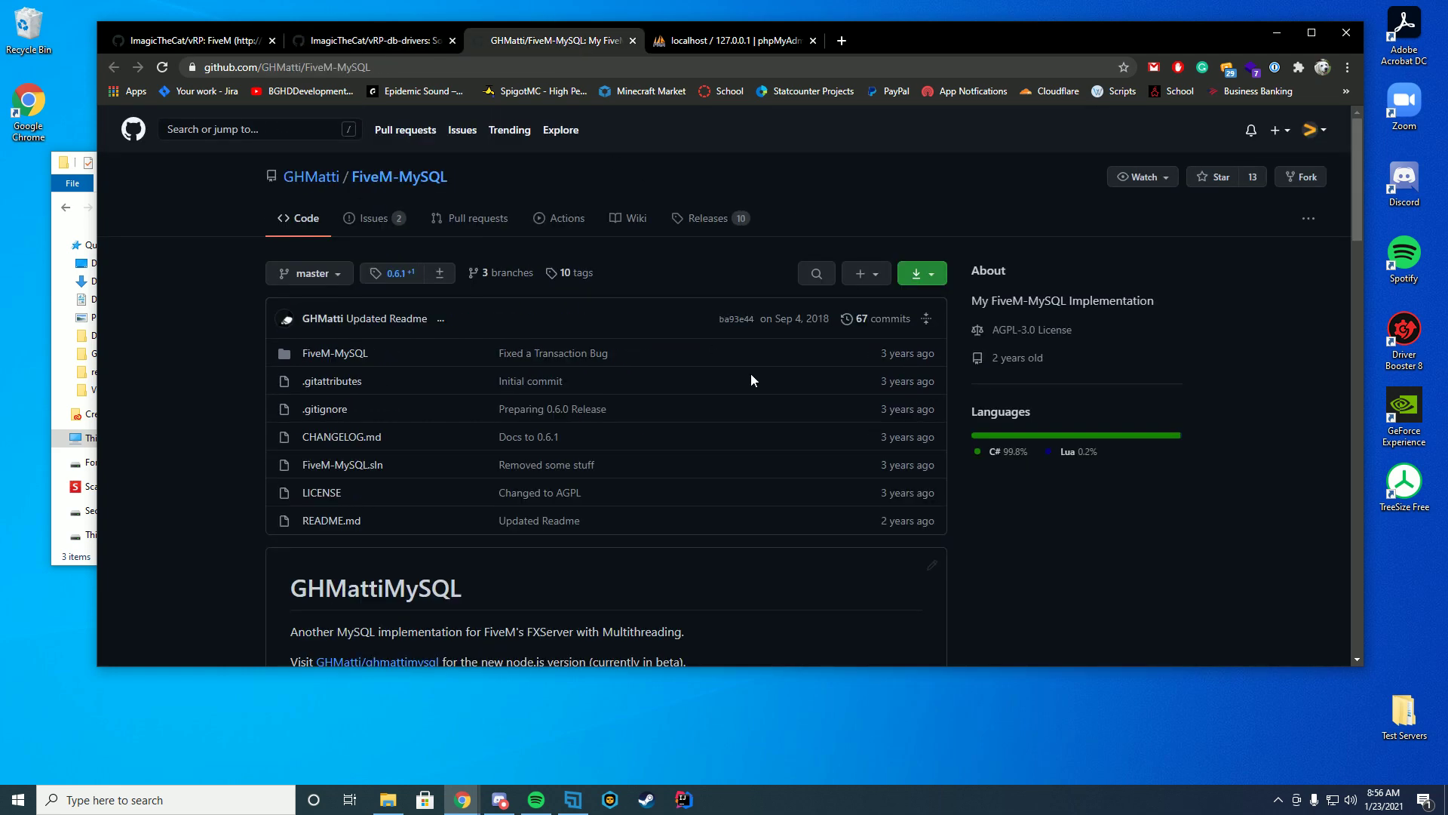
pyautogui.scroll(-3, 750, 373)
pyautogui.scroll(3, 793, 374)
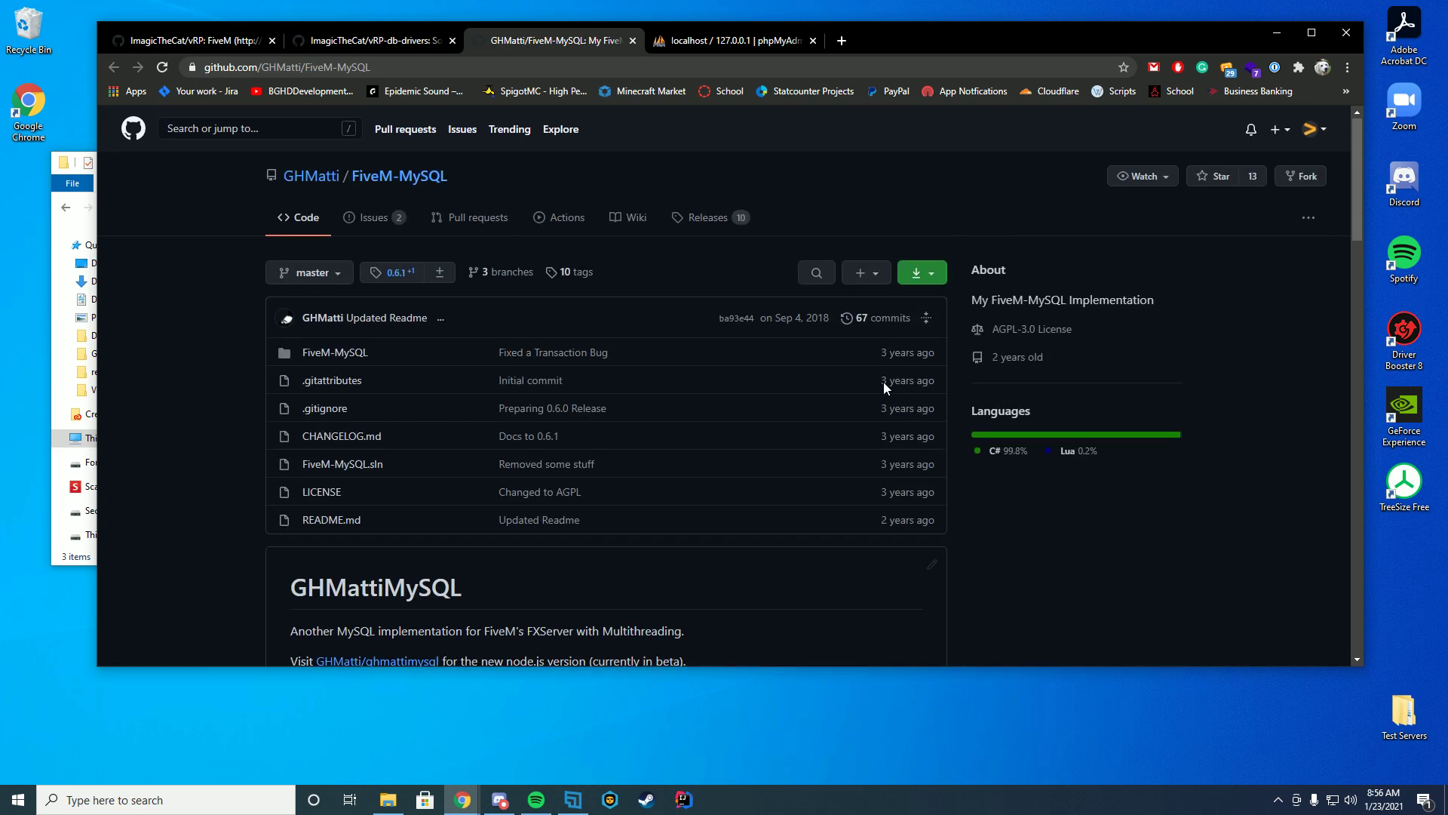
pyautogui.click(168, 47)
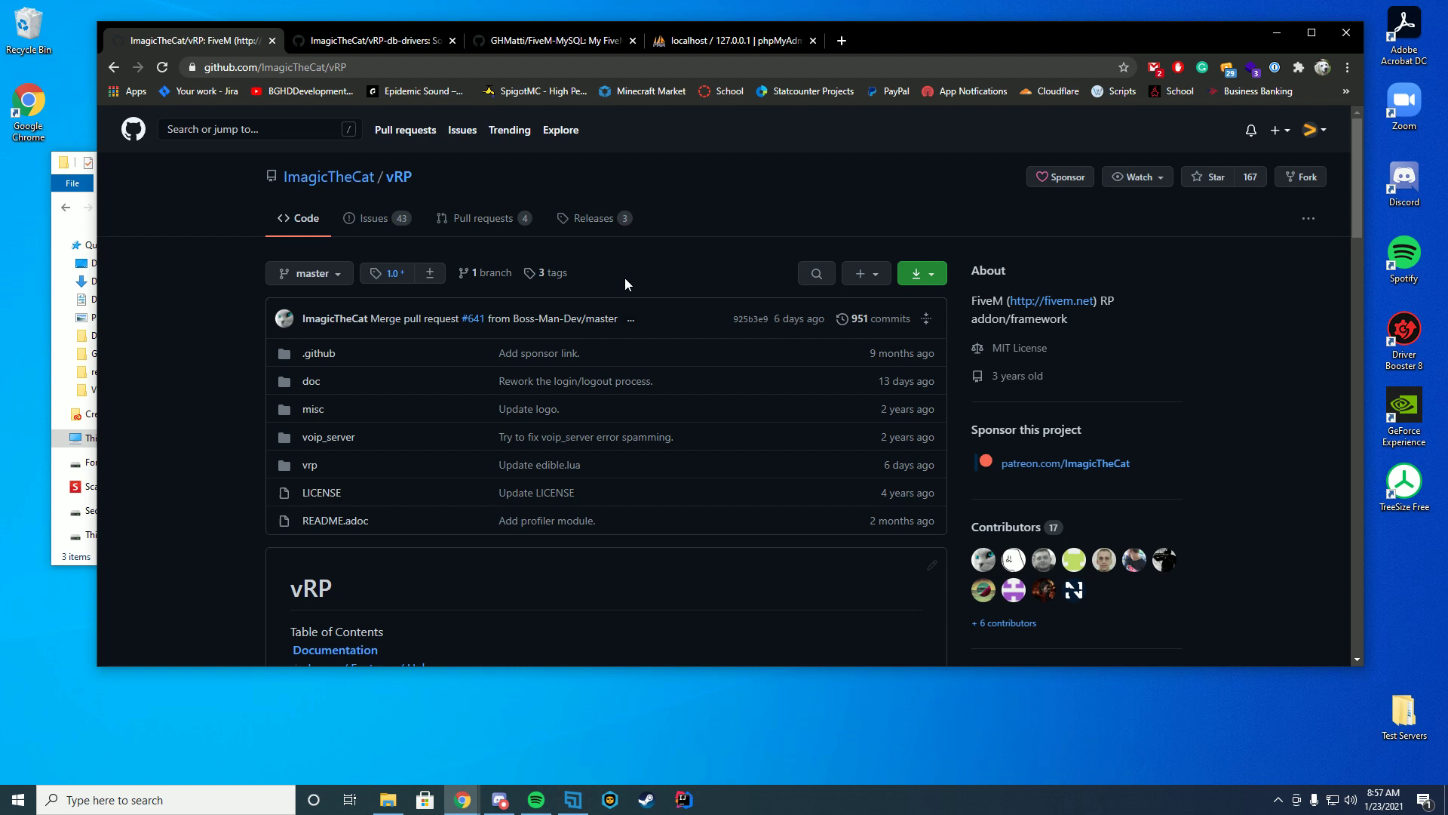
# Download the vRP and vRP-db-drivers repositories as ZIP archives.
pyautogui.click(931, 278)
pyautogui.click(786, 463)
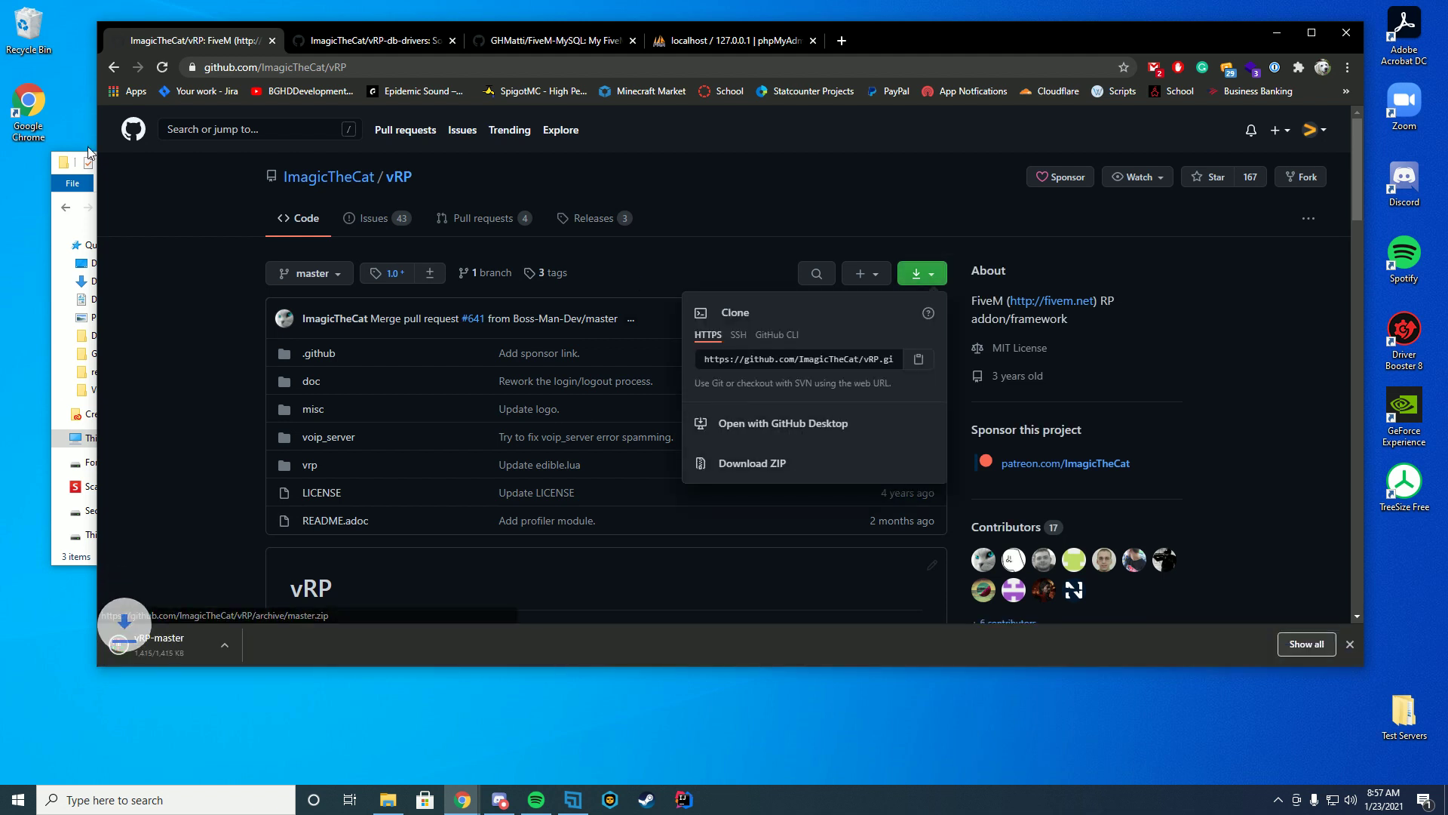
pyautogui.click(385, 42)
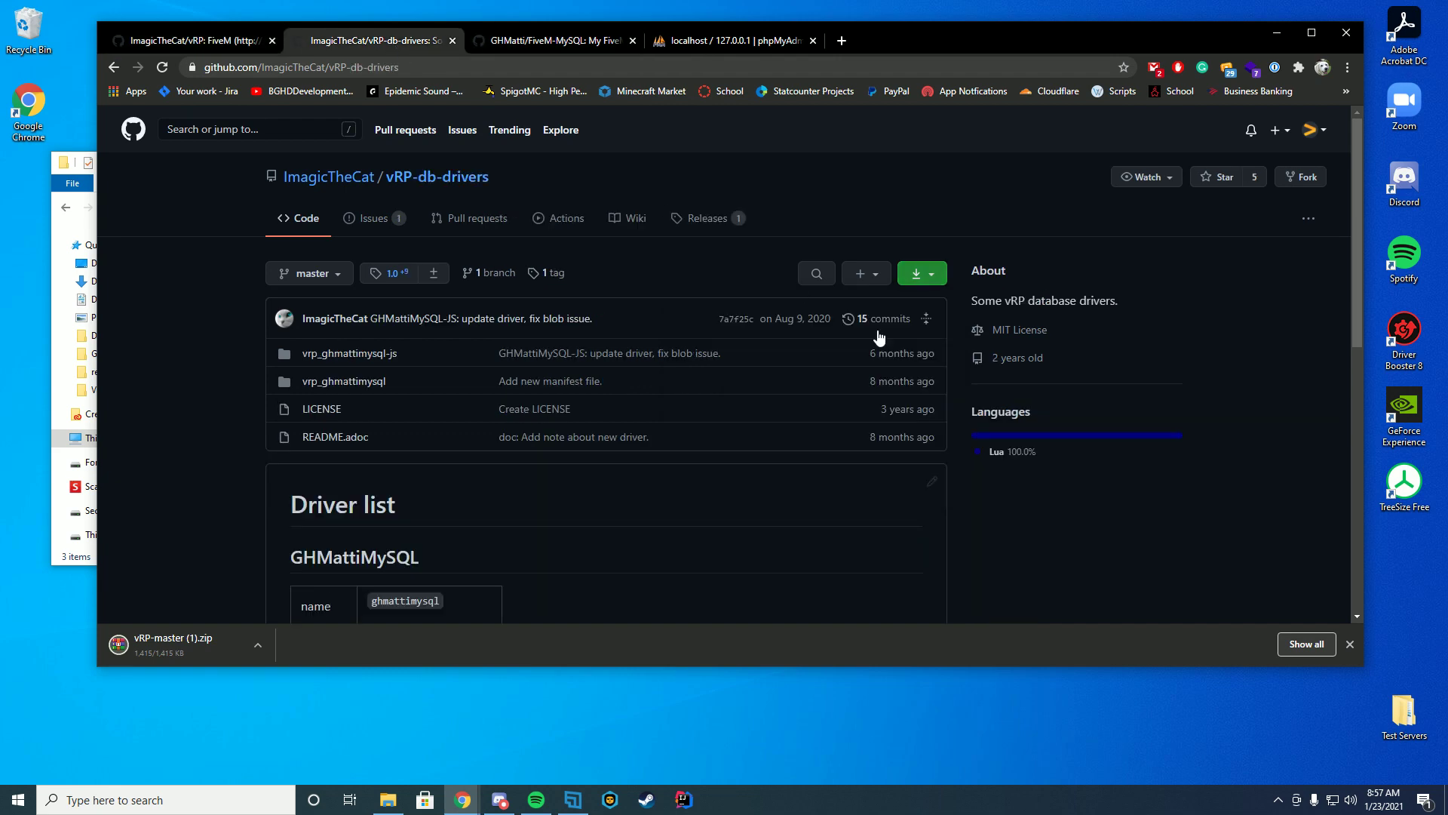
pyautogui.scroll(-3, 912, 320)
pyautogui.scroll(1, 910, 318)
pyautogui.scroll(-3, 910, 318)
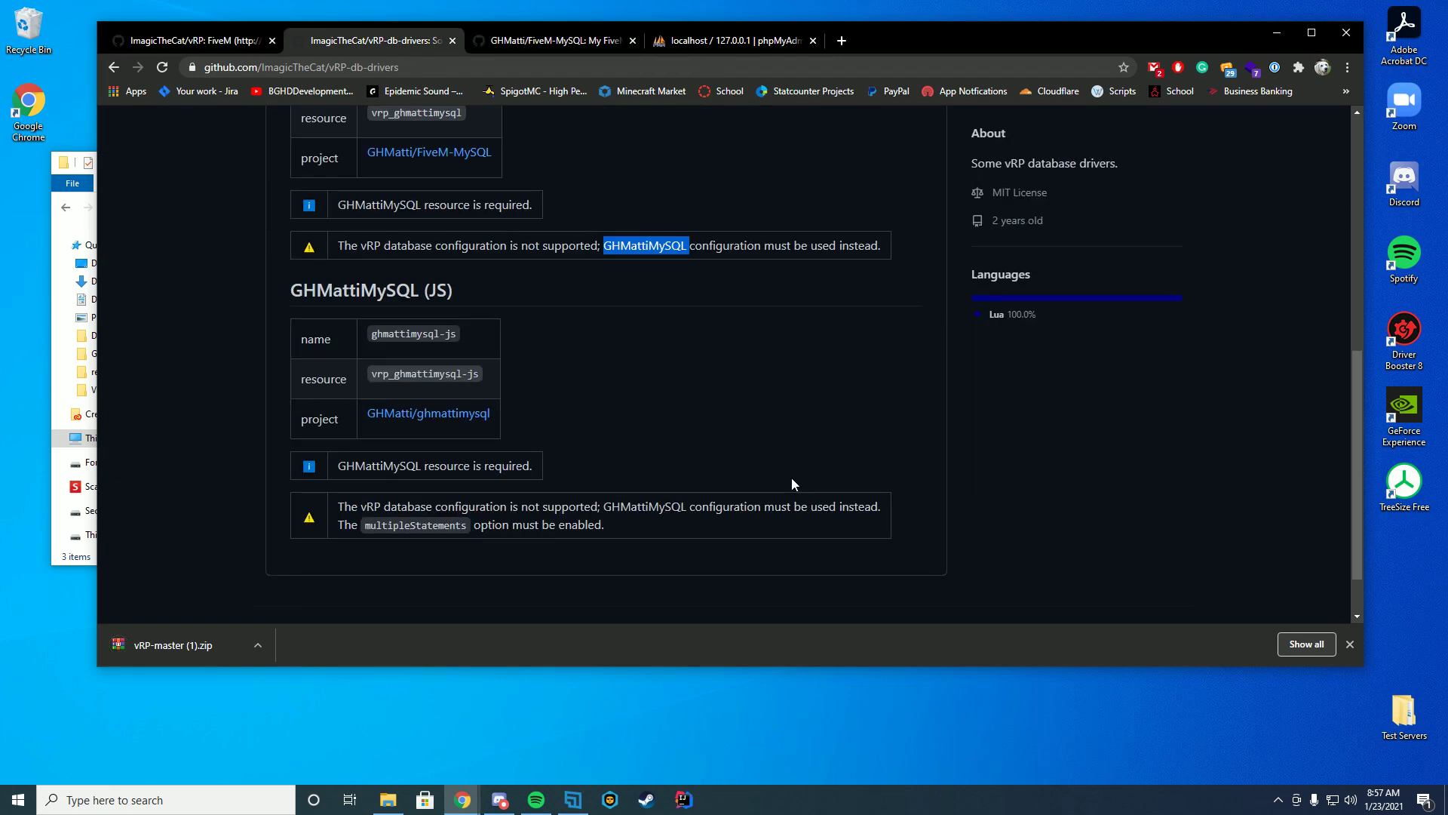
pyautogui.scroll(2, 791, 484)
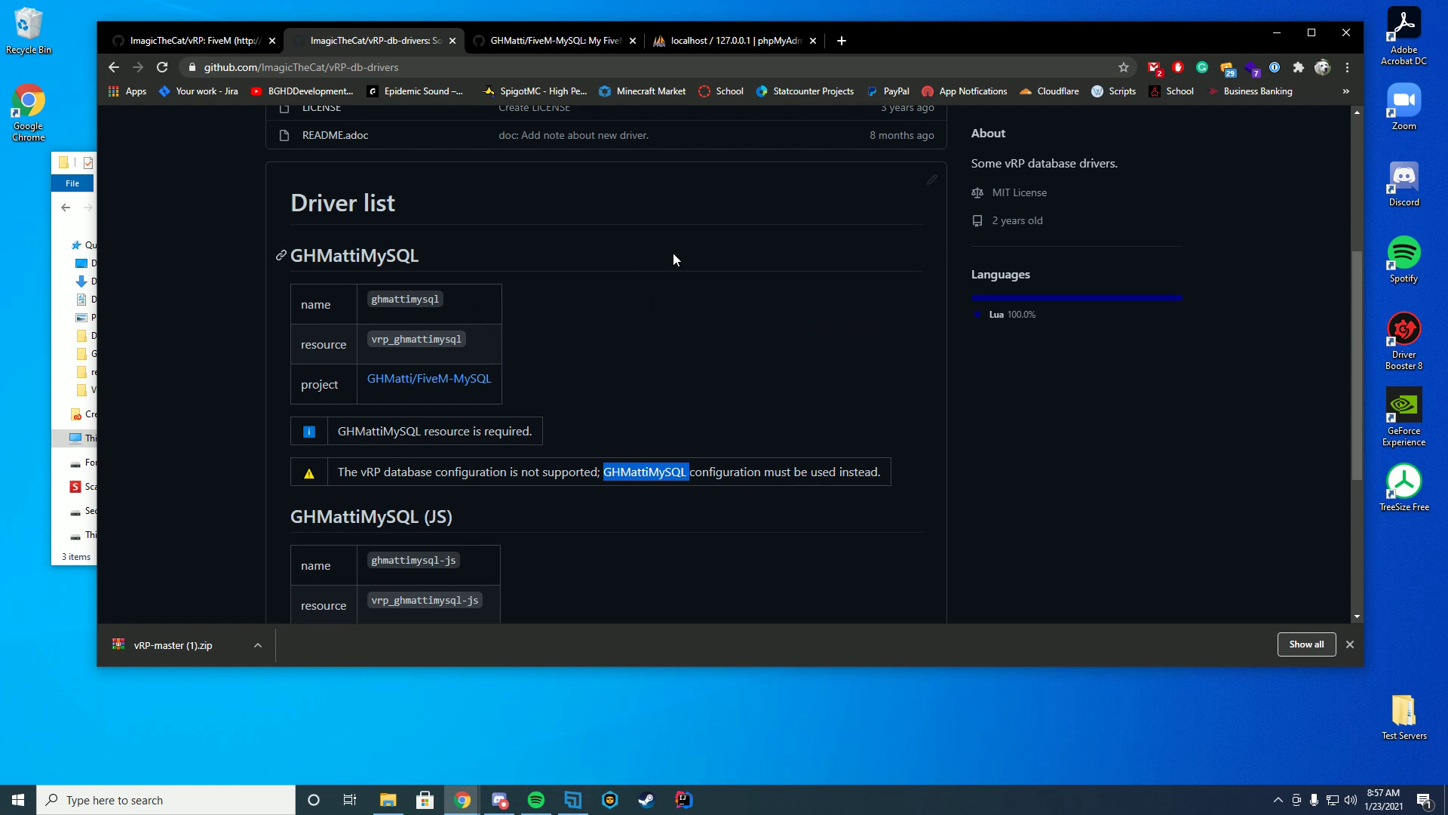
pyautogui.click(438, 265)
pyautogui.scroll(2, 774, 395)
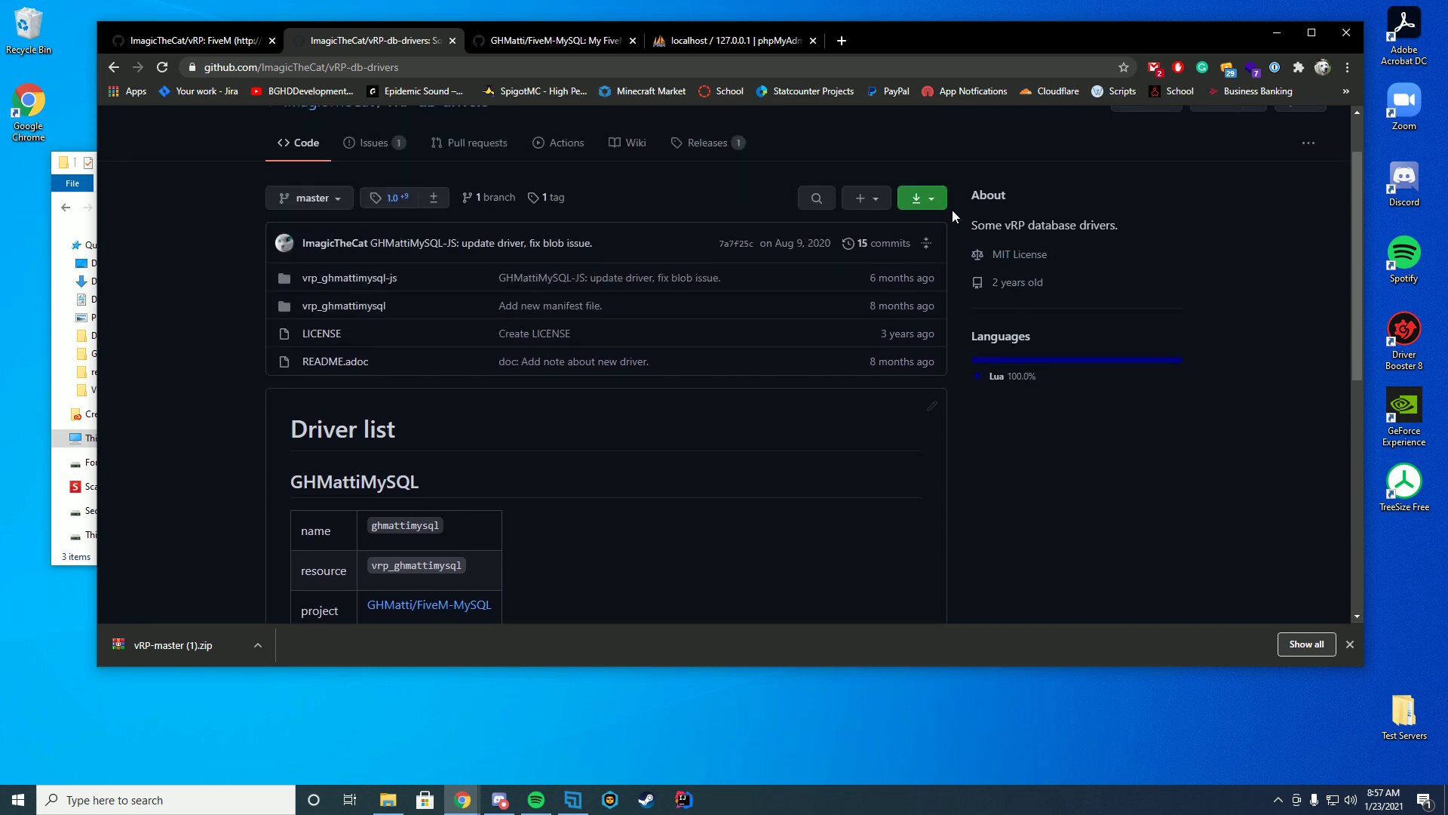
pyautogui.click(922, 199)
pyautogui.click(823, 390)
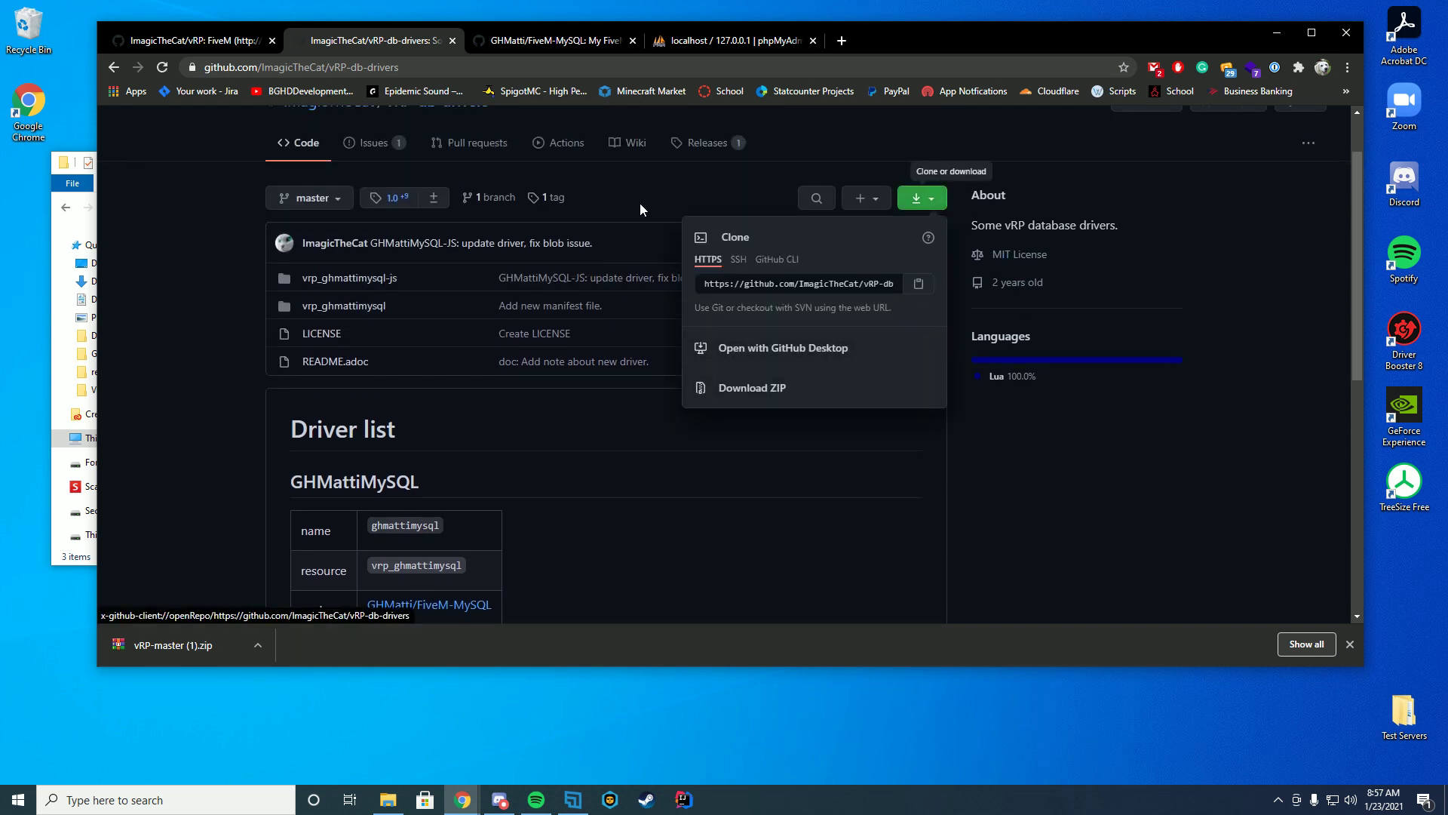
# Download GHMattiMySQL.zip from the FiveM-MySQL releases assets.
pyautogui.click(586, 42)
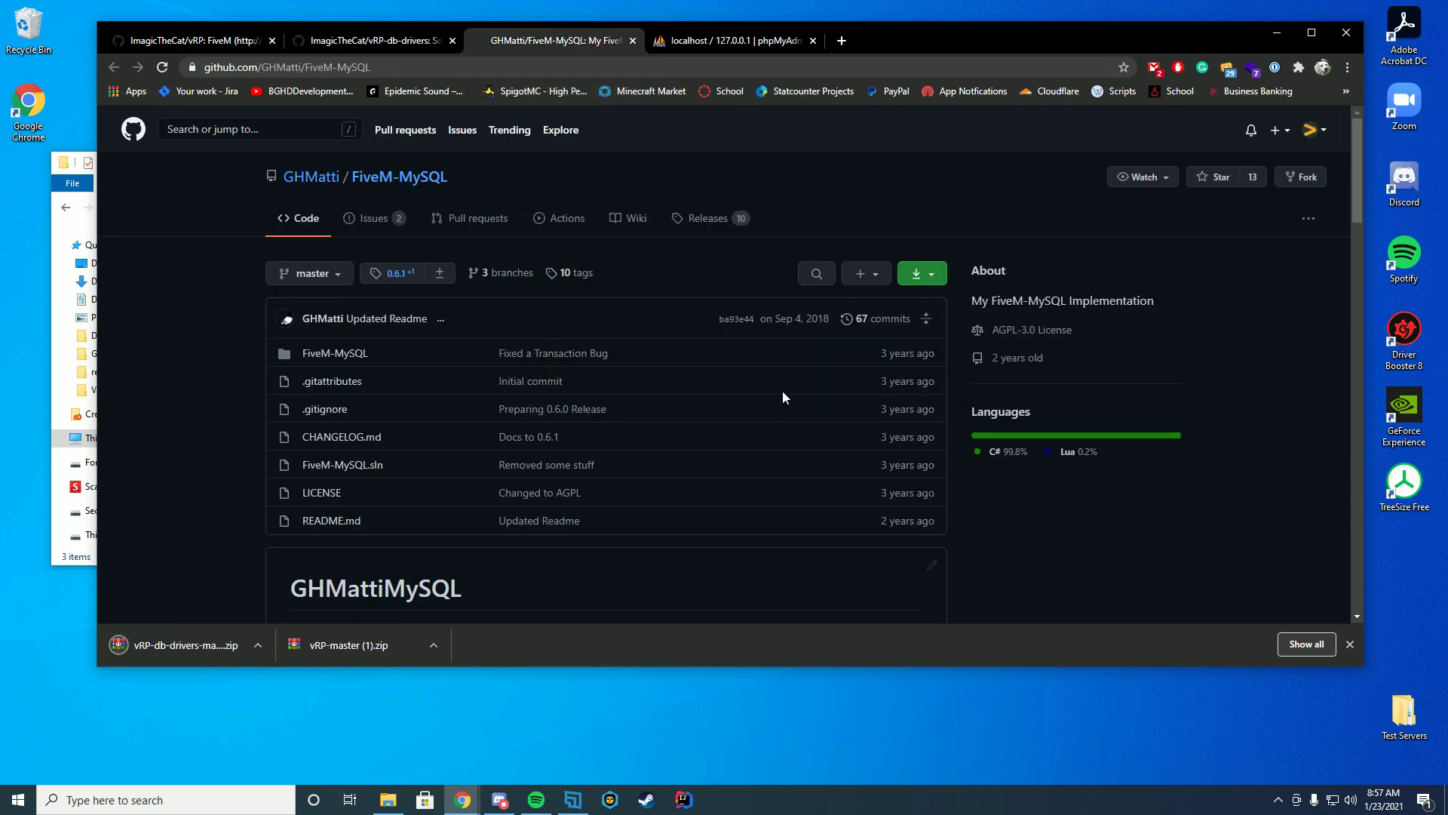
pyautogui.scroll(-2, 782, 390)
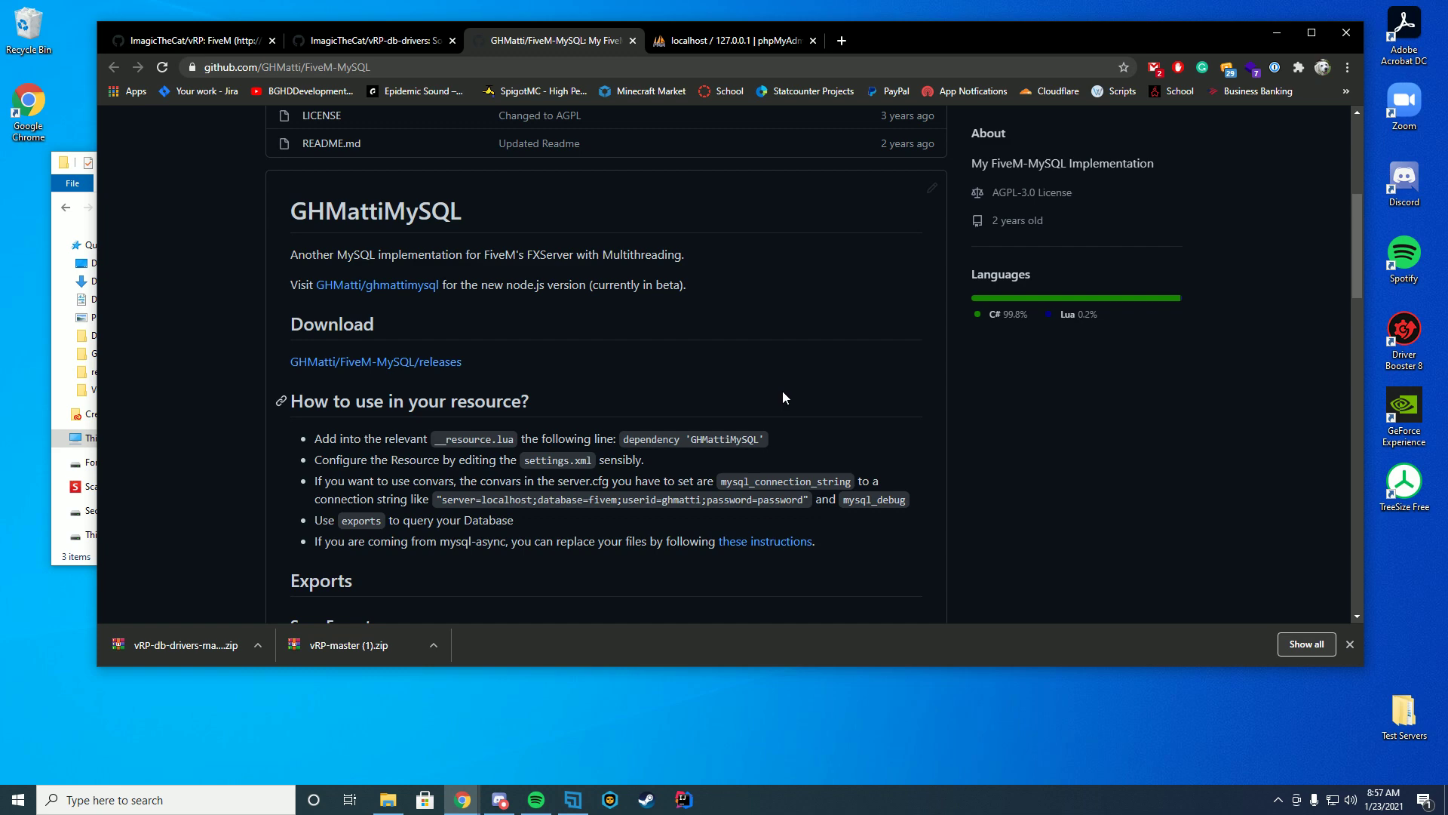
pyautogui.scroll(-3, 792, 362)
pyautogui.scroll(5, 849, 408)
pyautogui.scroll(2, 888, 438)
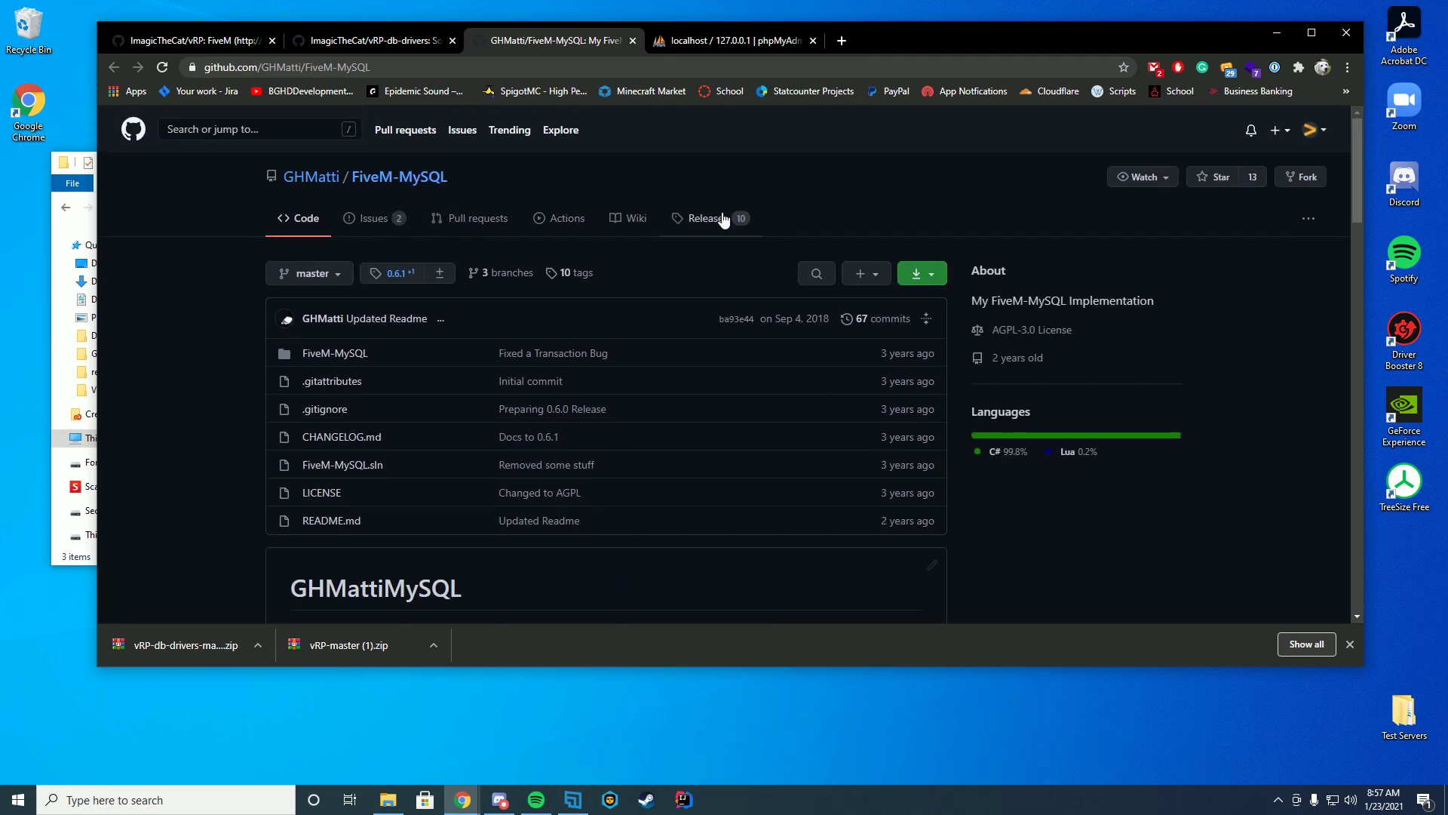
pyautogui.click(721, 217)
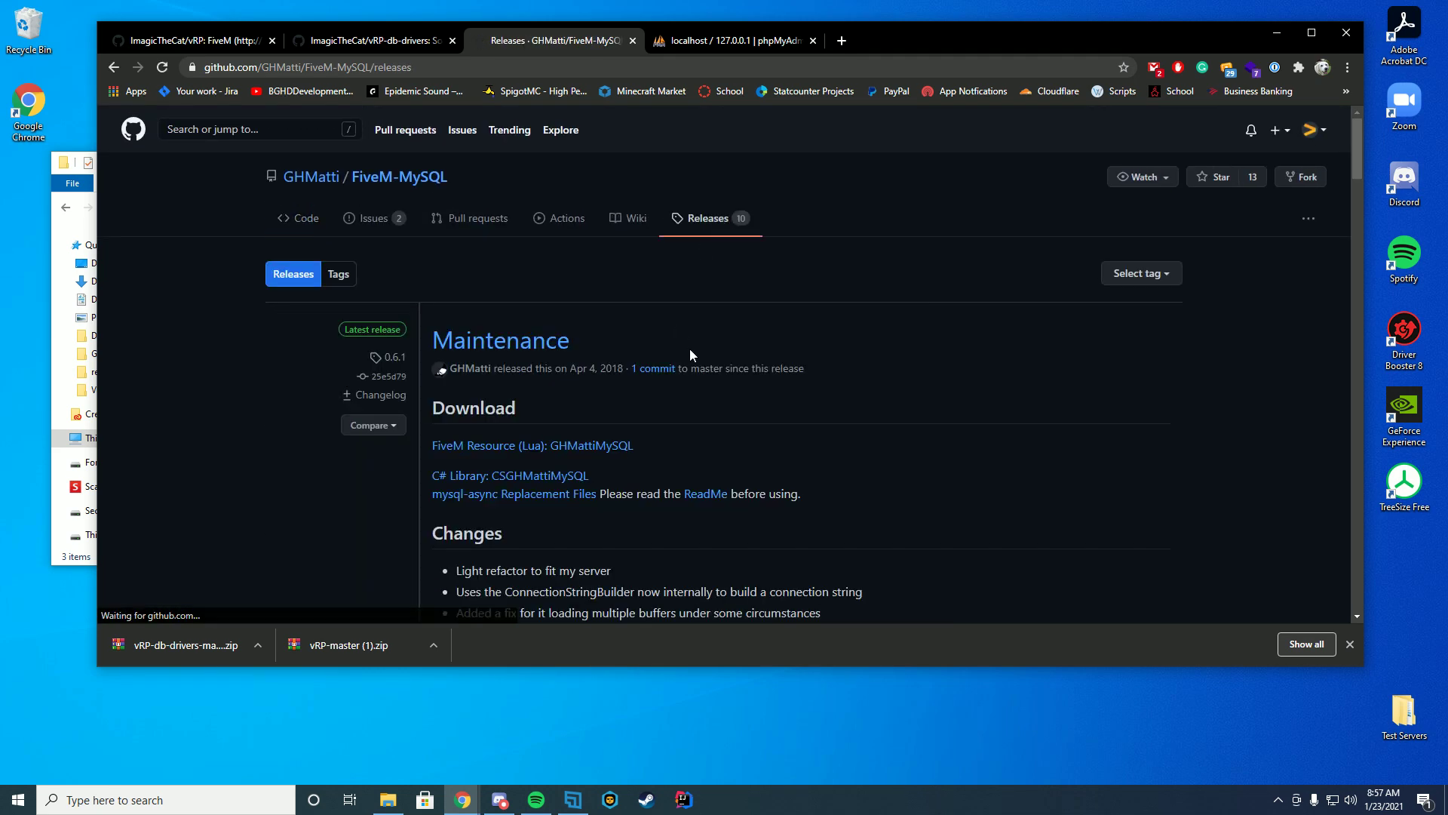
pyautogui.scroll(-2, 689, 355)
pyautogui.scroll(-2, 633, 396)
pyautogui.click(551, 440)
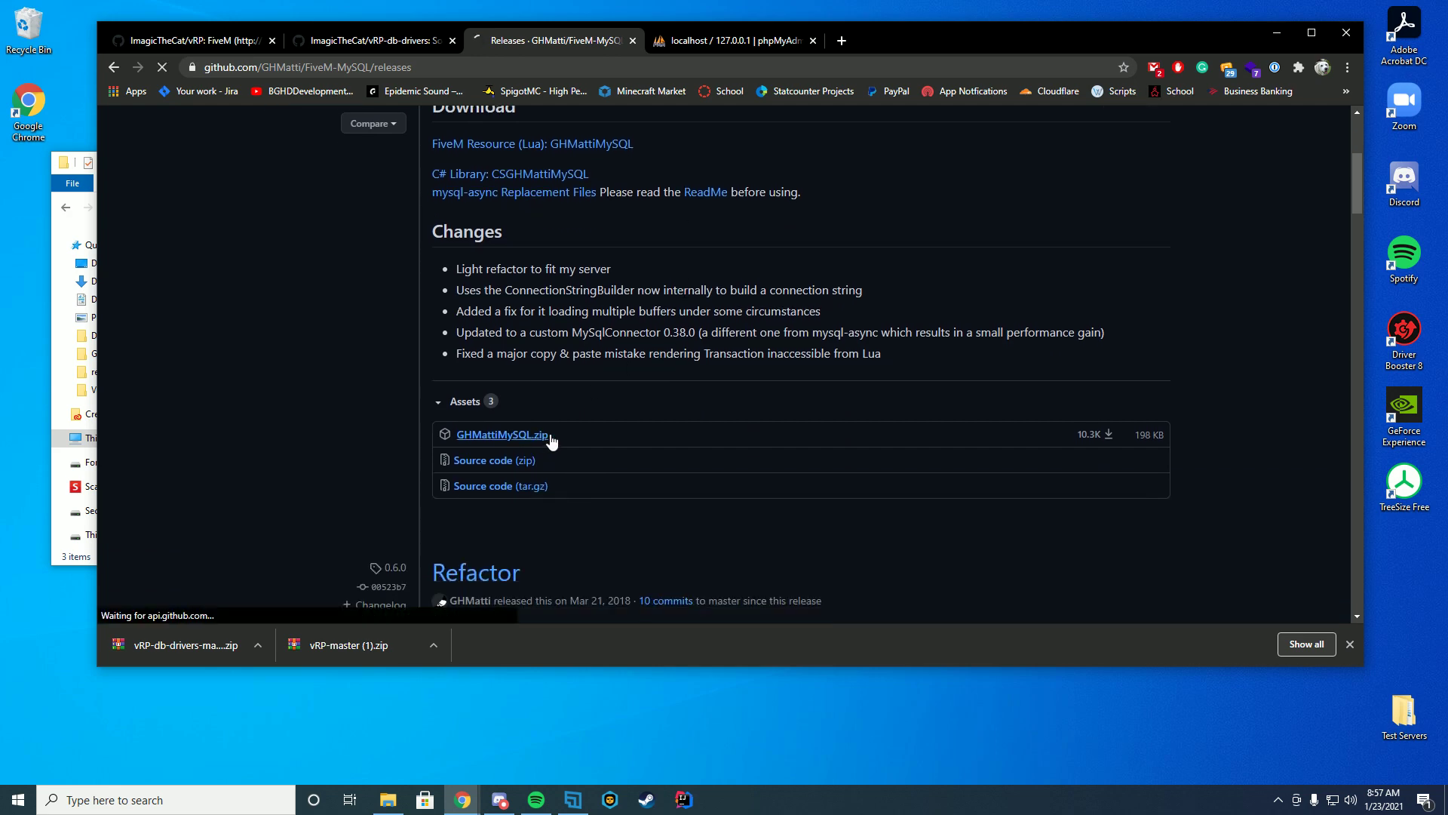
pyautogui.click(235, 46)
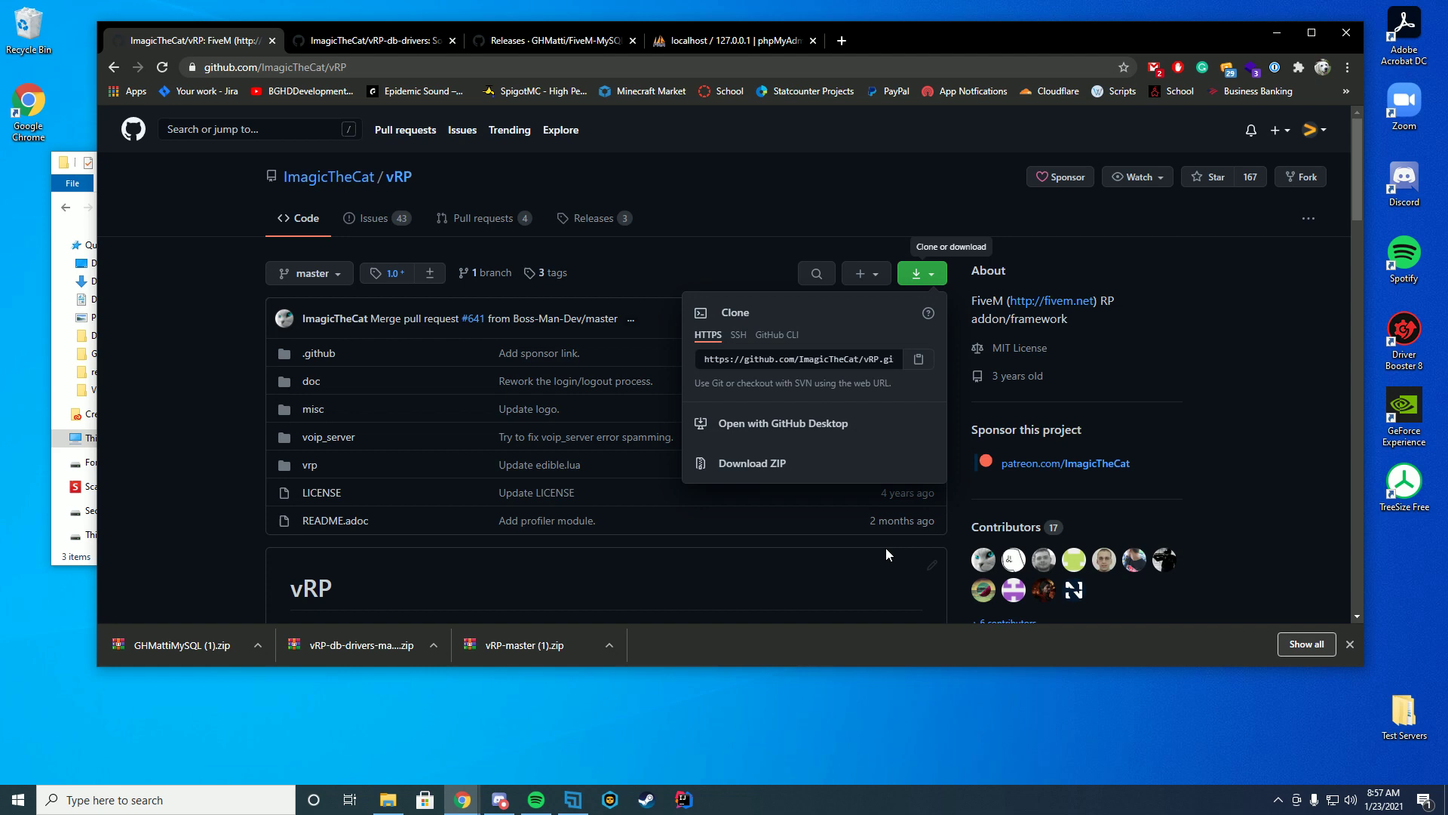
# Open the three downloaded archives in WinRAR and browse Explorer to server-data\resources.
pyautogui.click(498, 646)
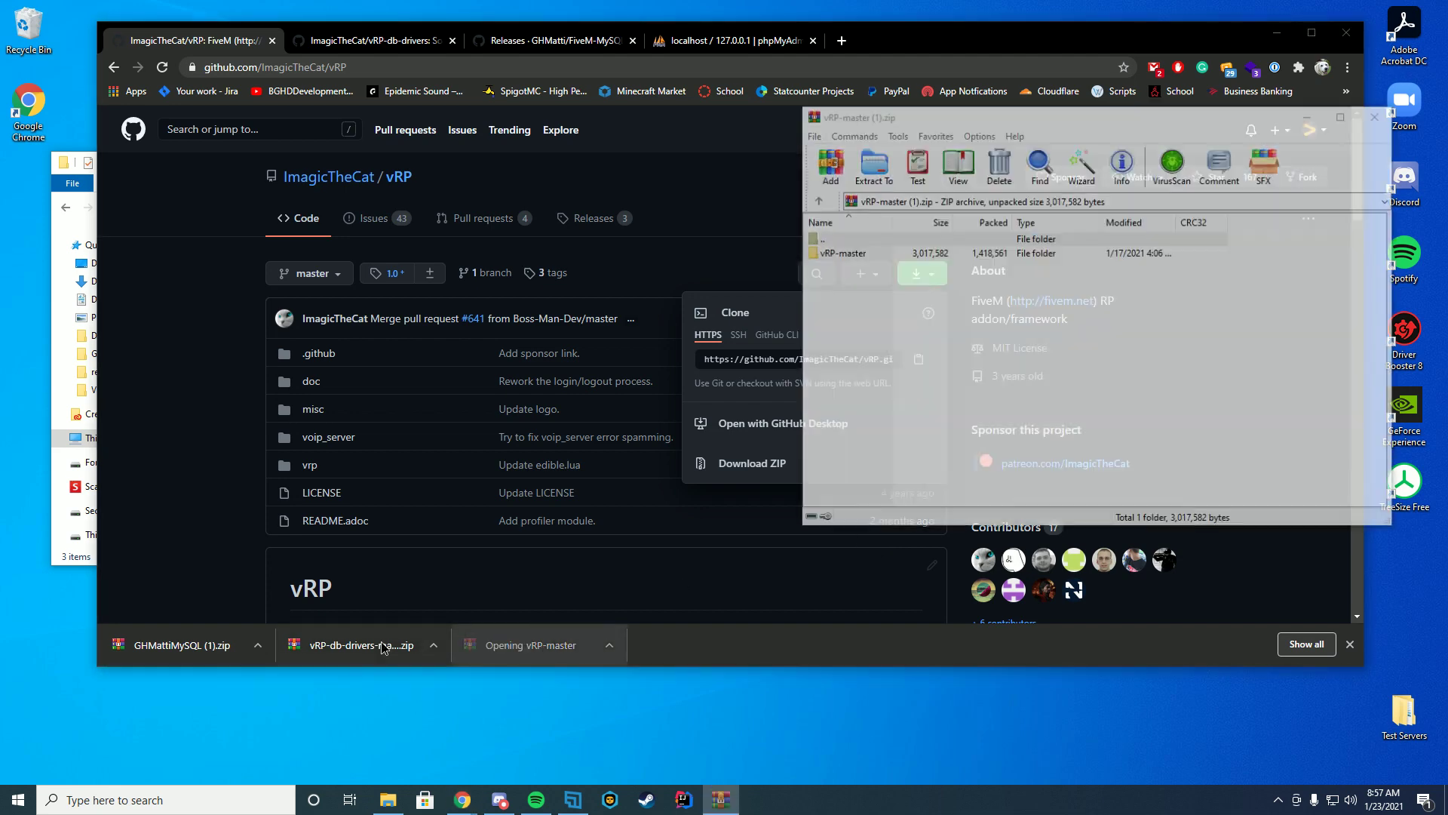
pyautogui.click(351, 645)
pyautogui.click(181, 645)
pyautogui.click(1279, 35)
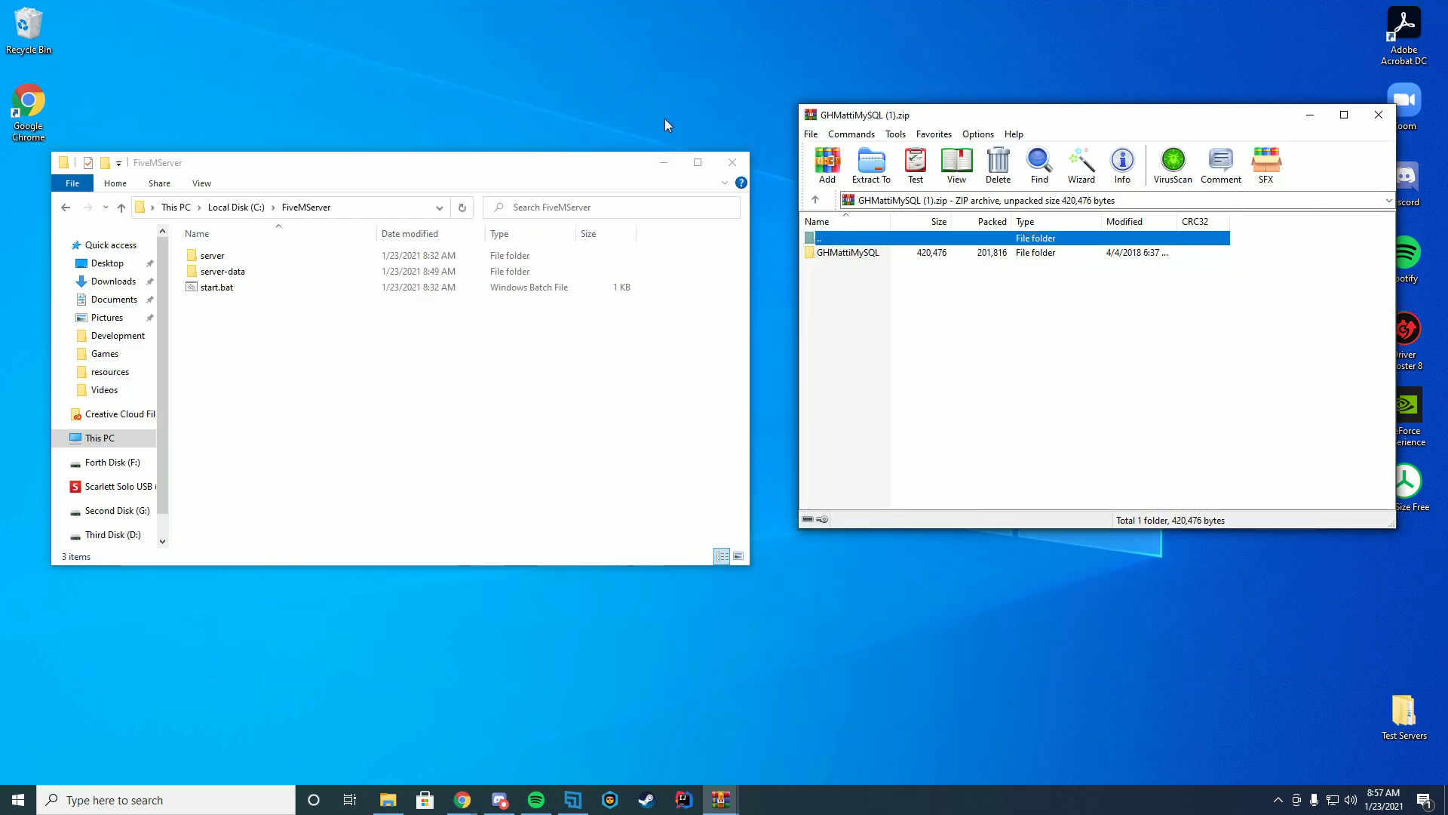
pyautogui.moveTo(456, 169); pyautogui.dragTo(456, 143)
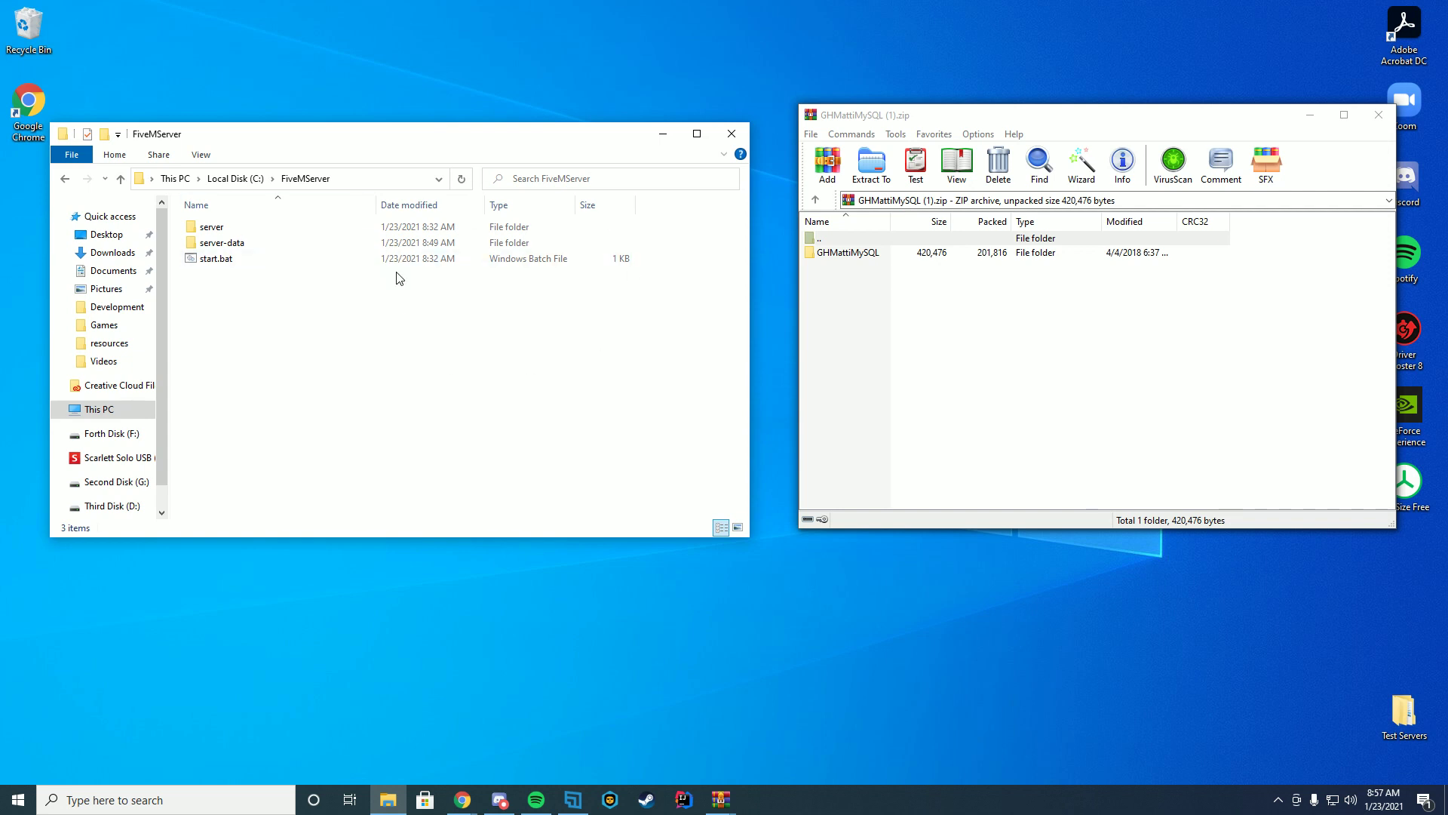
pyautogui.doubleClick(222, 244)
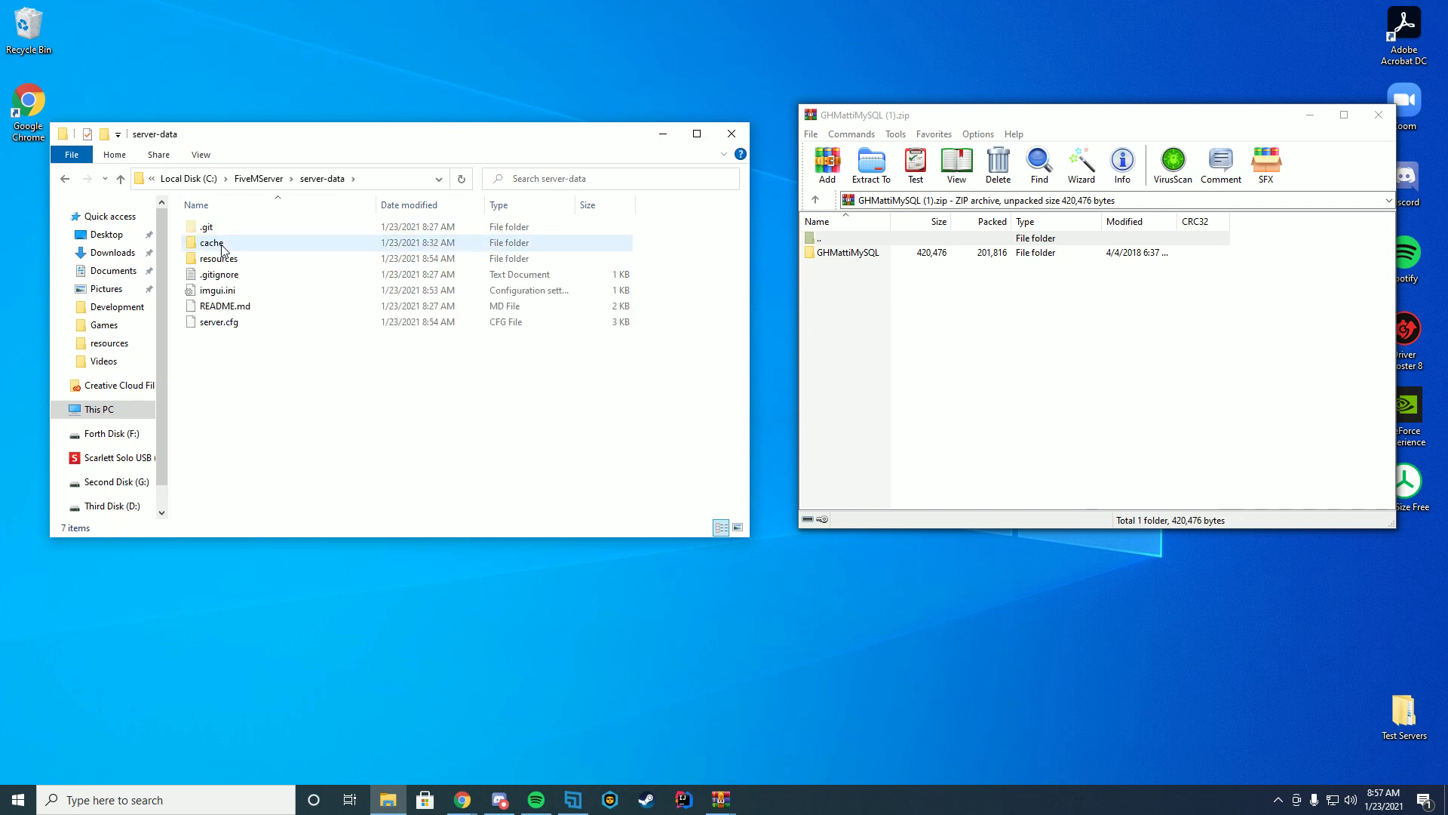
pyautogui.doubleClick(220, 259)
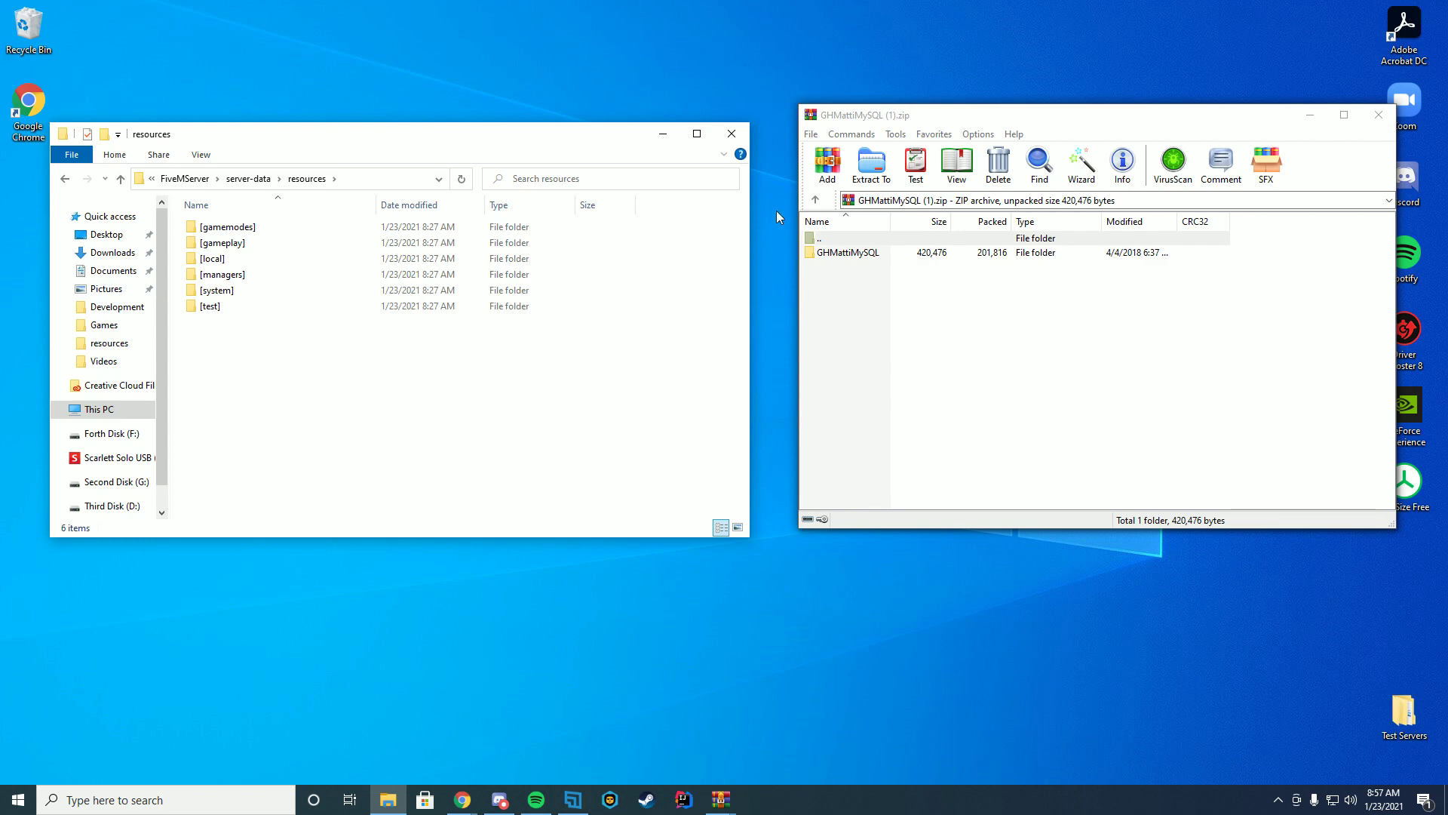
# Copy the vrp folder from the vRP-master archive into resources.
pyautogui.moveTo(944, 119); pyautogui.dragTo(942, 351)
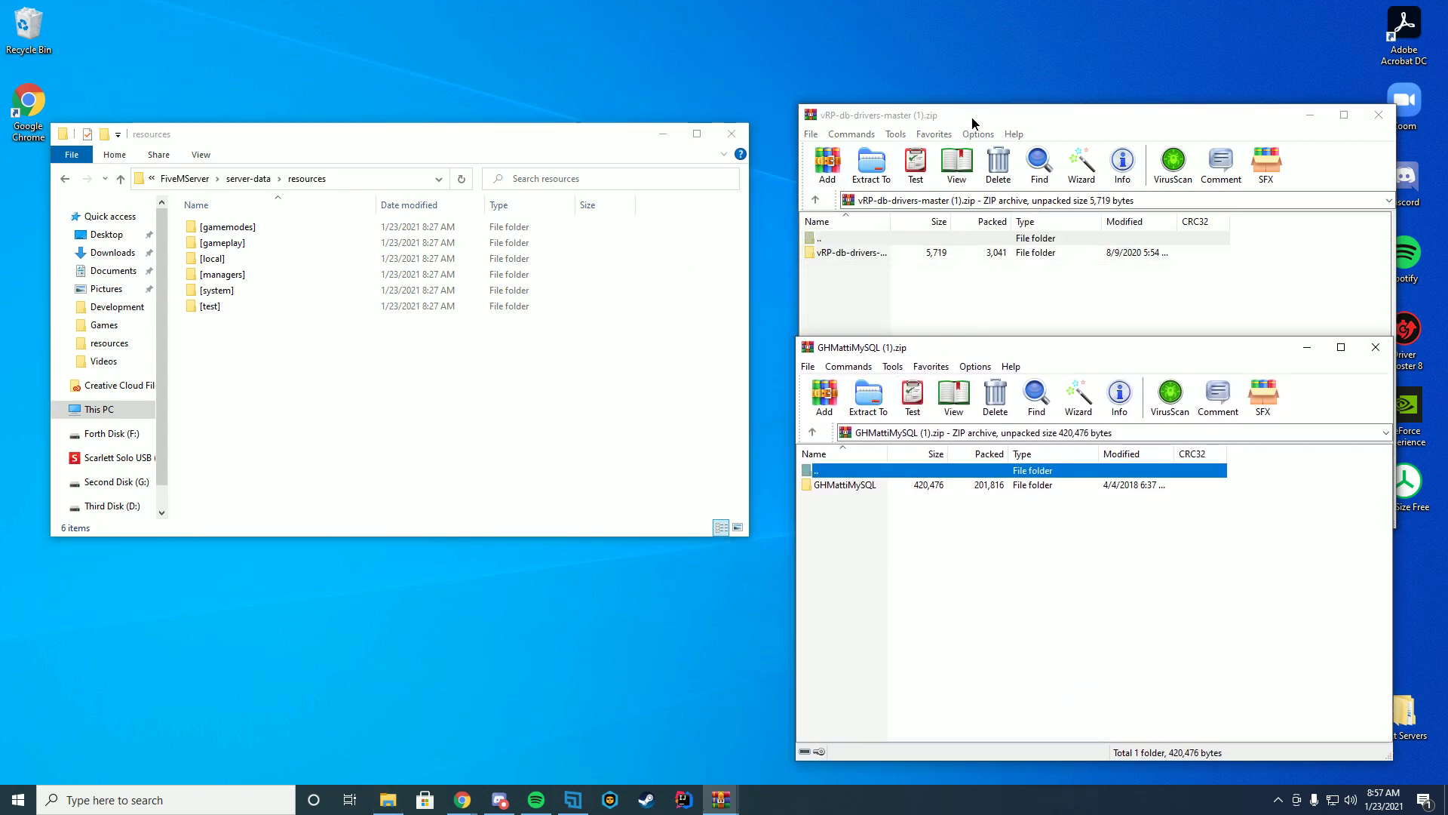
pyautogui.moveTo(971, 118); pyautogui.dragTo(291, 375)
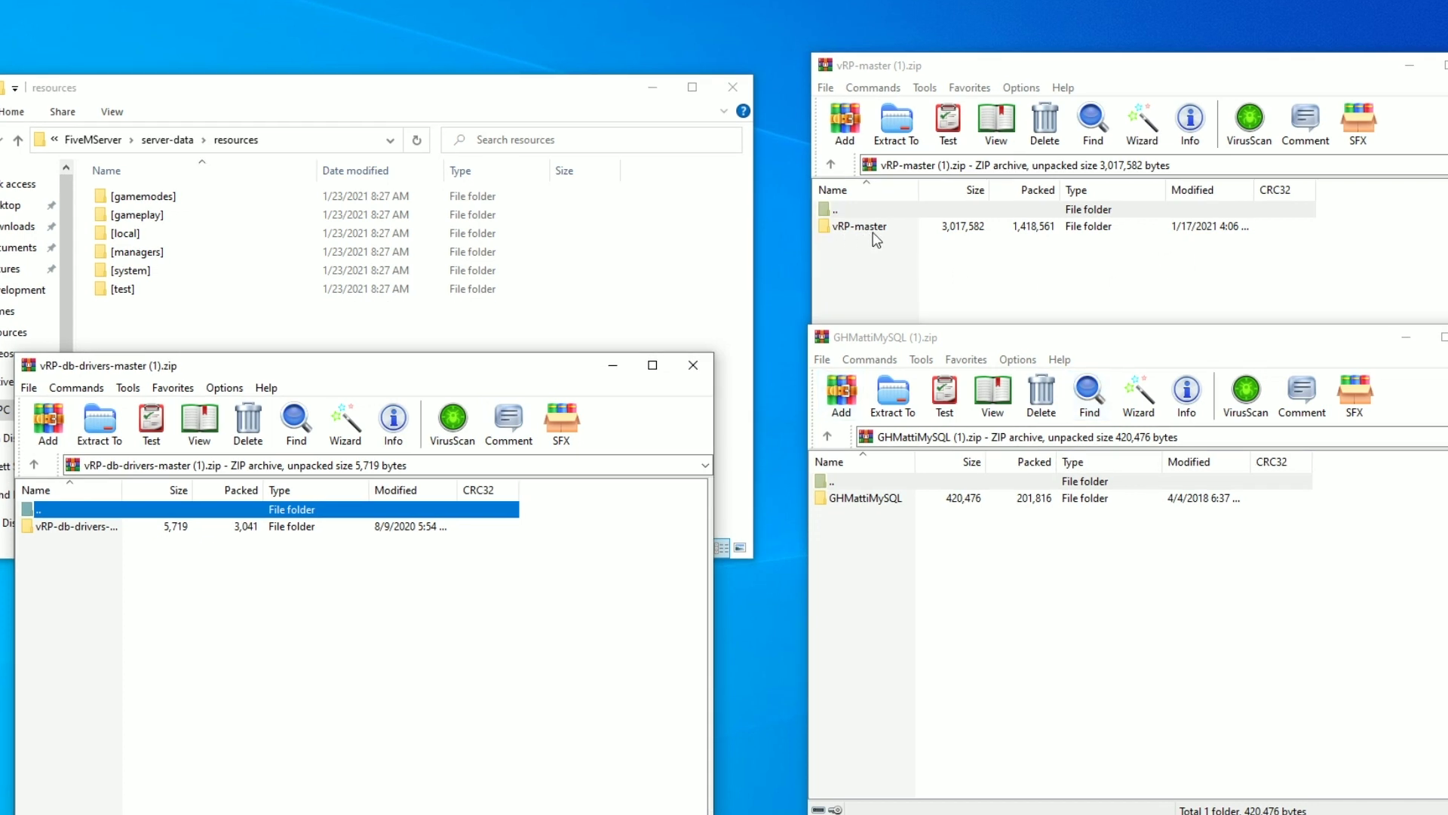
pyautogui.doubleClick(874, 227)
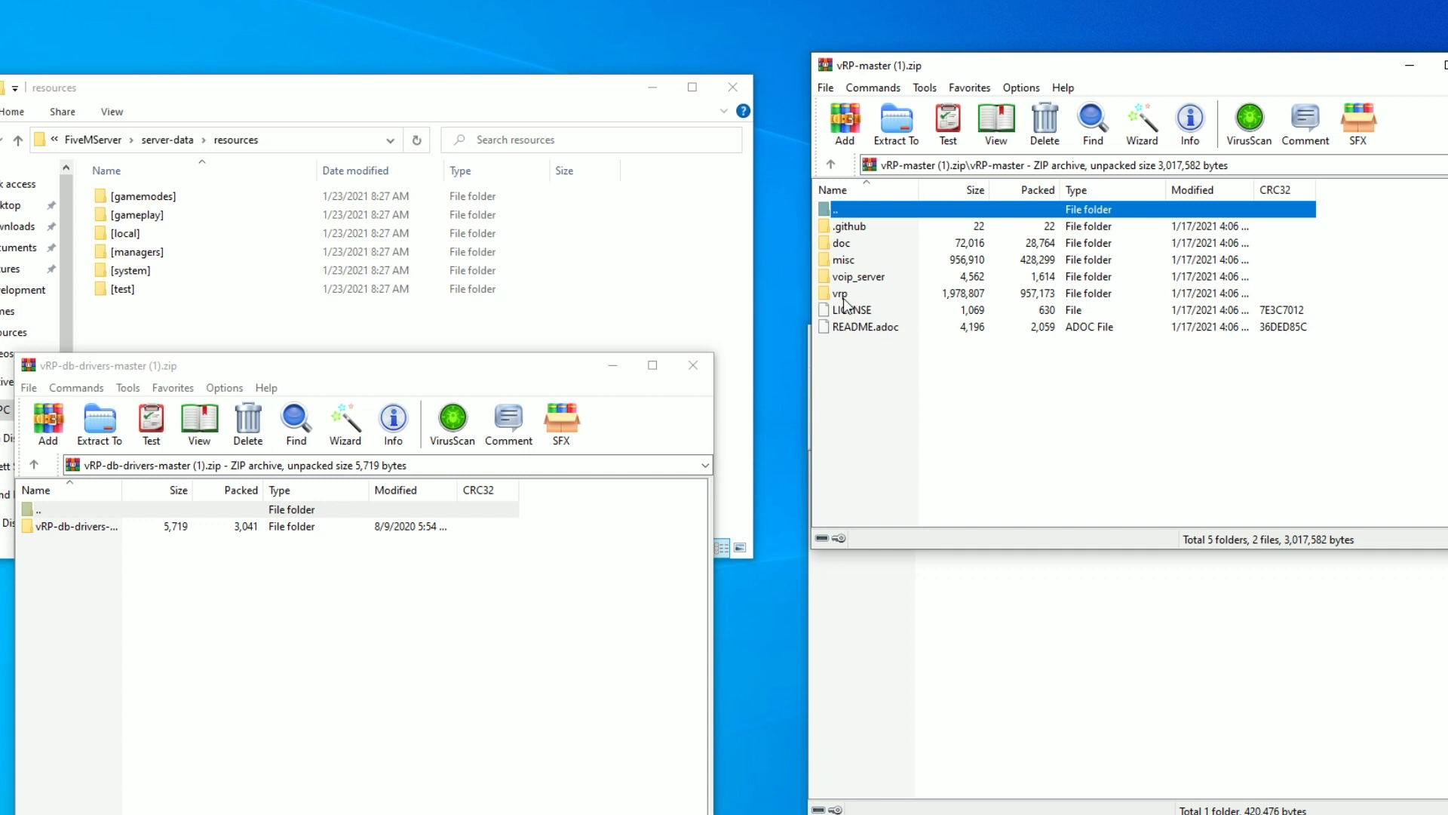
pyautogui.moveTo(848, 295); pyautogui.dragTo(448, 321)
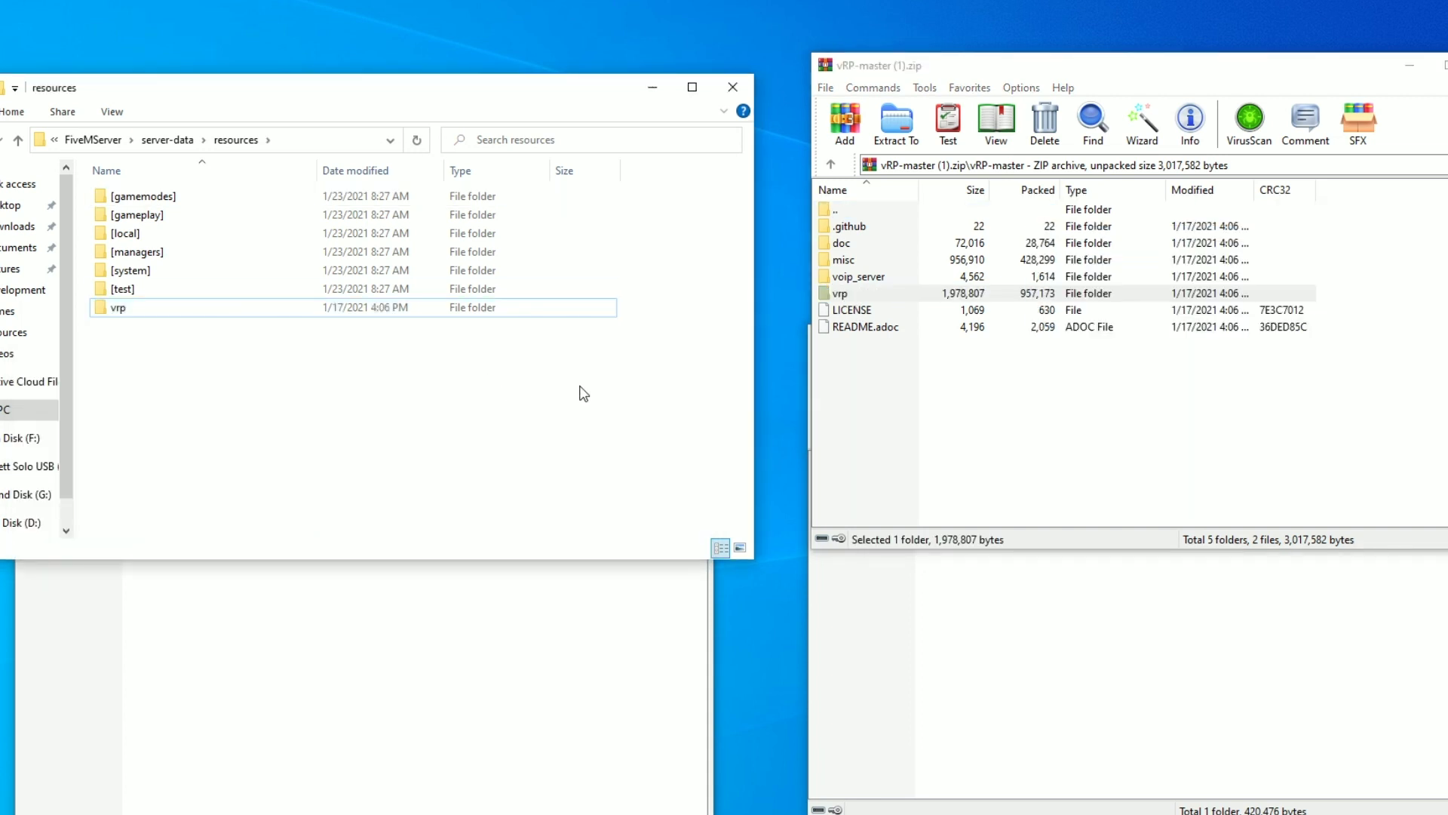
pyautogui.click(1443, 64)
# Copy the GHMattiMySQL folder from its archive into resources.
pyautogui.moveTo(1043, 341); pyautogui.dragTo(1092, 38)
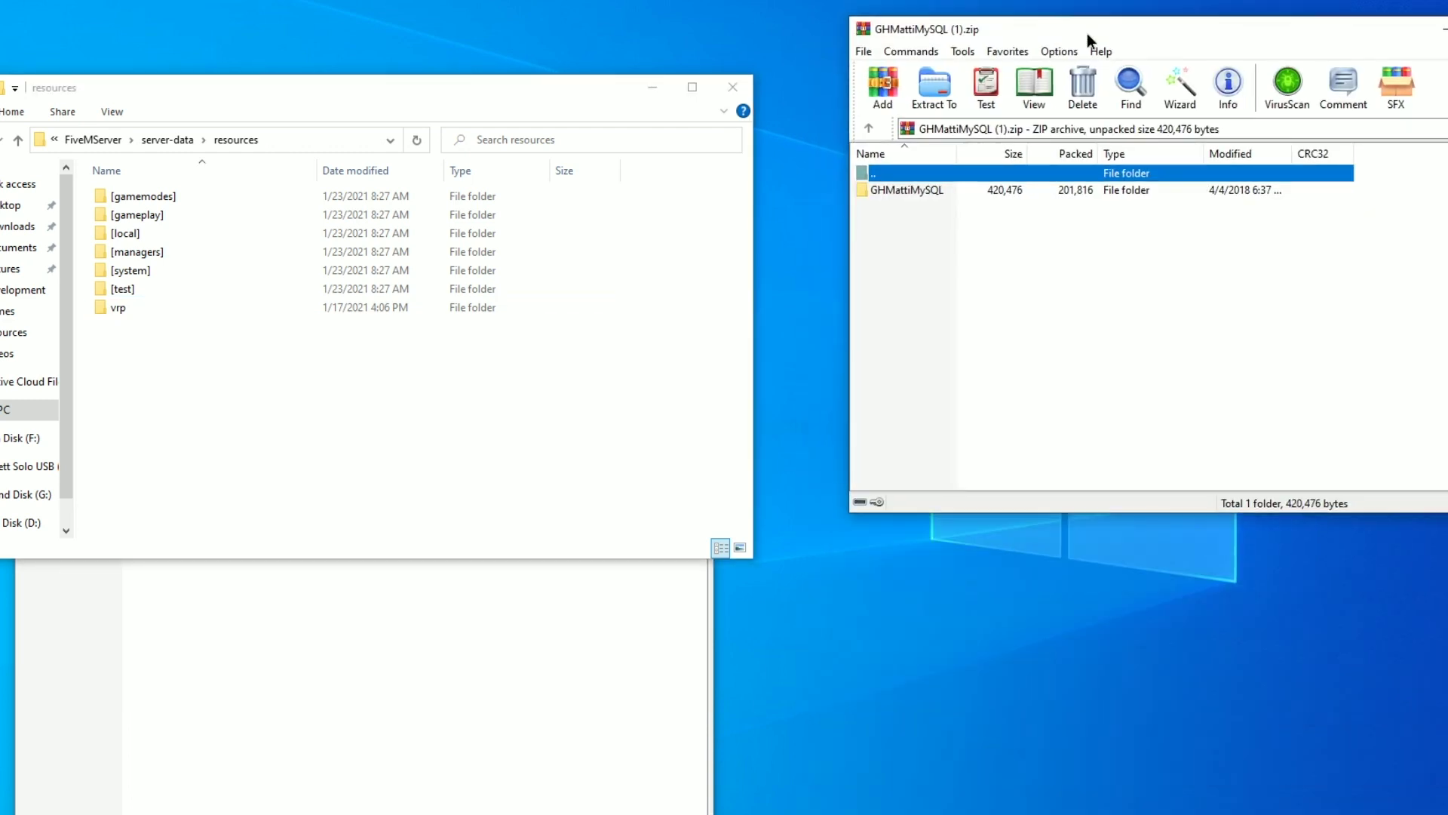
pyautogui.moveTo(369, 379)
pyautogui.mouseDown()
pyautogui.moveTo(1114, 398)
pyautogui.moveTo(1161, 349)
pyautogui.mouseUp()
pyautogui.doubleClick(911, 191)
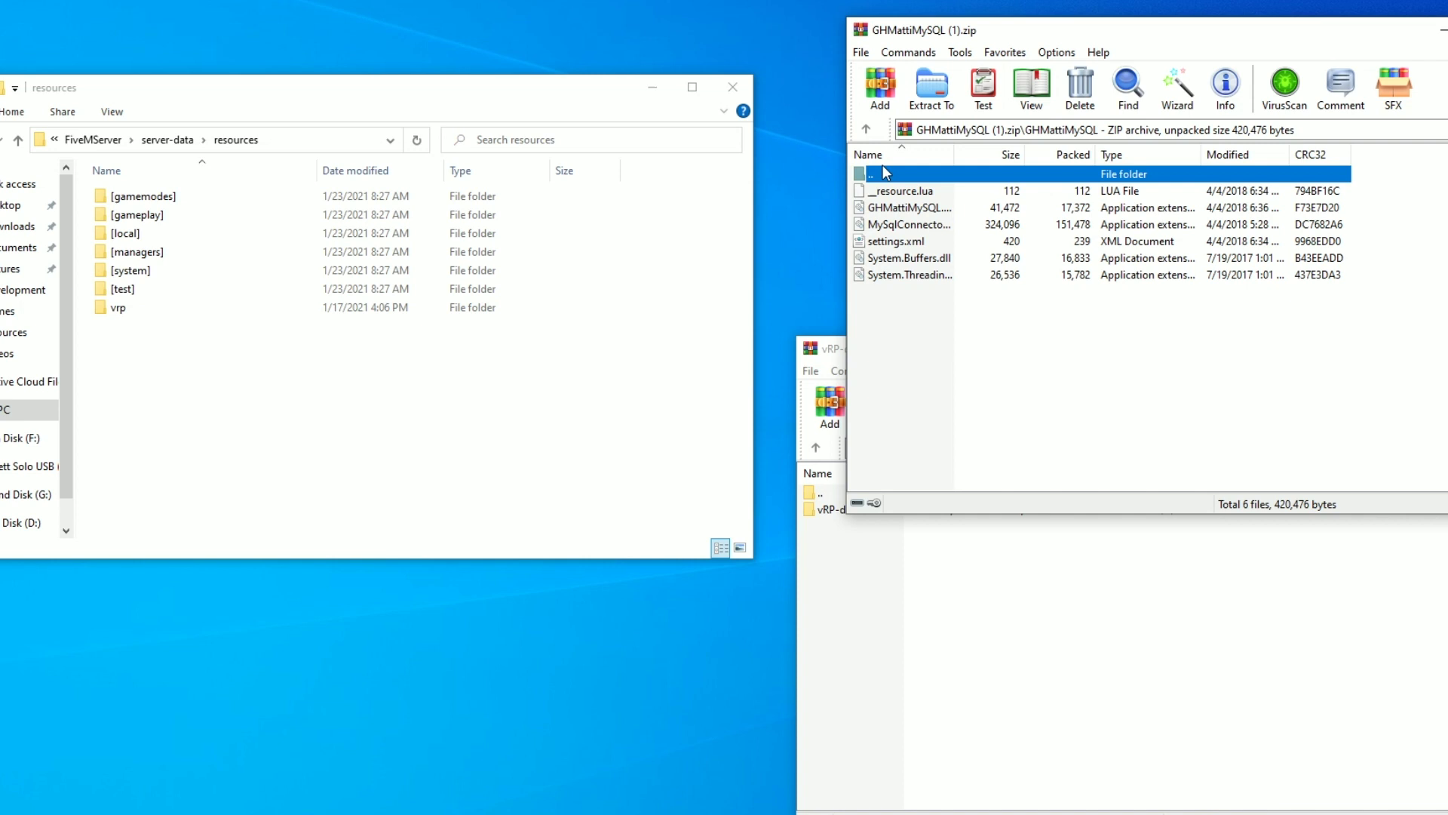
pyautogui.doubleClick(905, 177)
pyautogui.moveTo(905, 193); pyautogui.dragTo(374, 449)
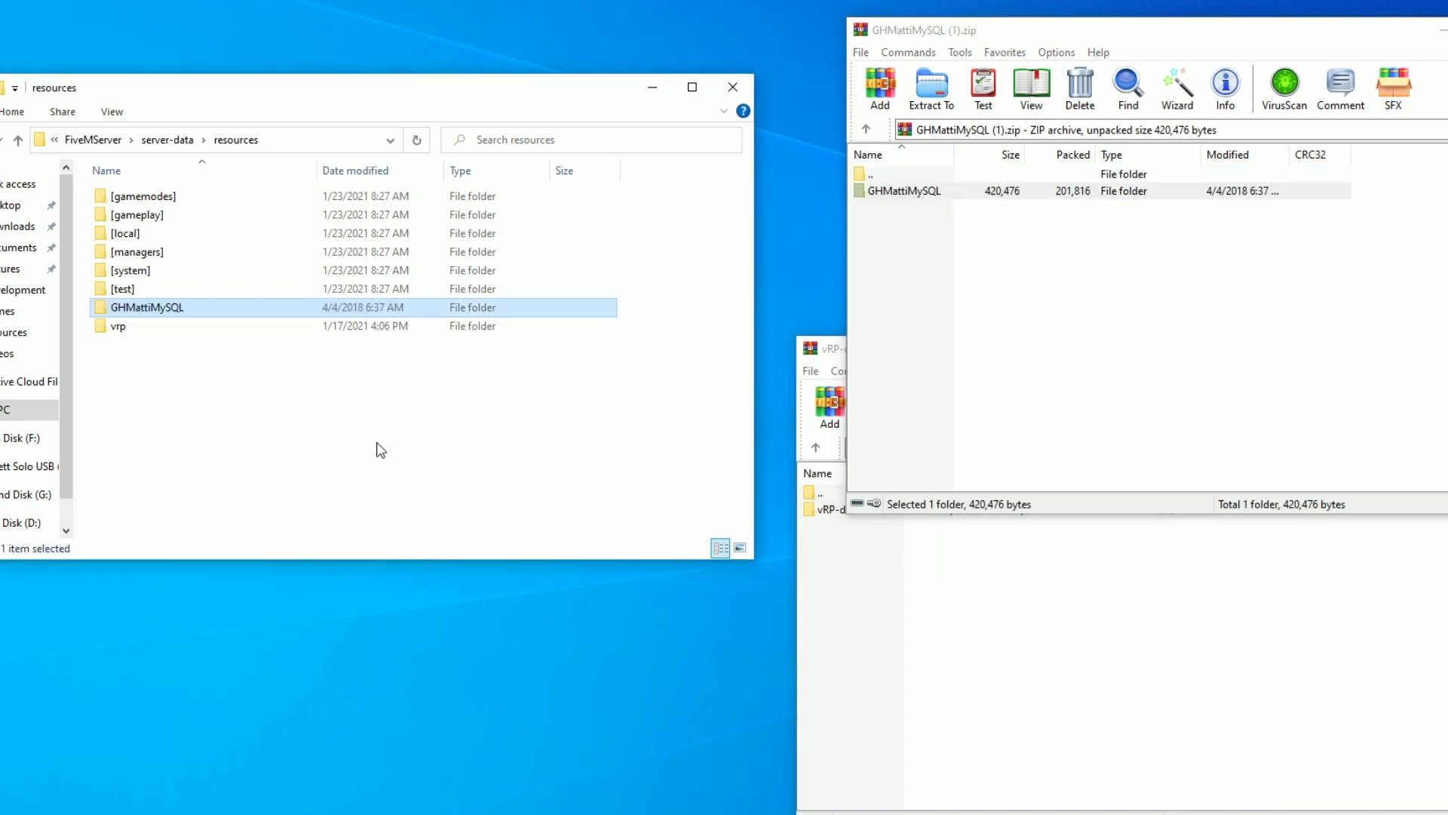
# Copy vrp_ghmattimysql from the vRP-db-drivers-master archive into resources.
pyautogui.click(1098, 625)
pyautogui.doubleClick(847, 512)
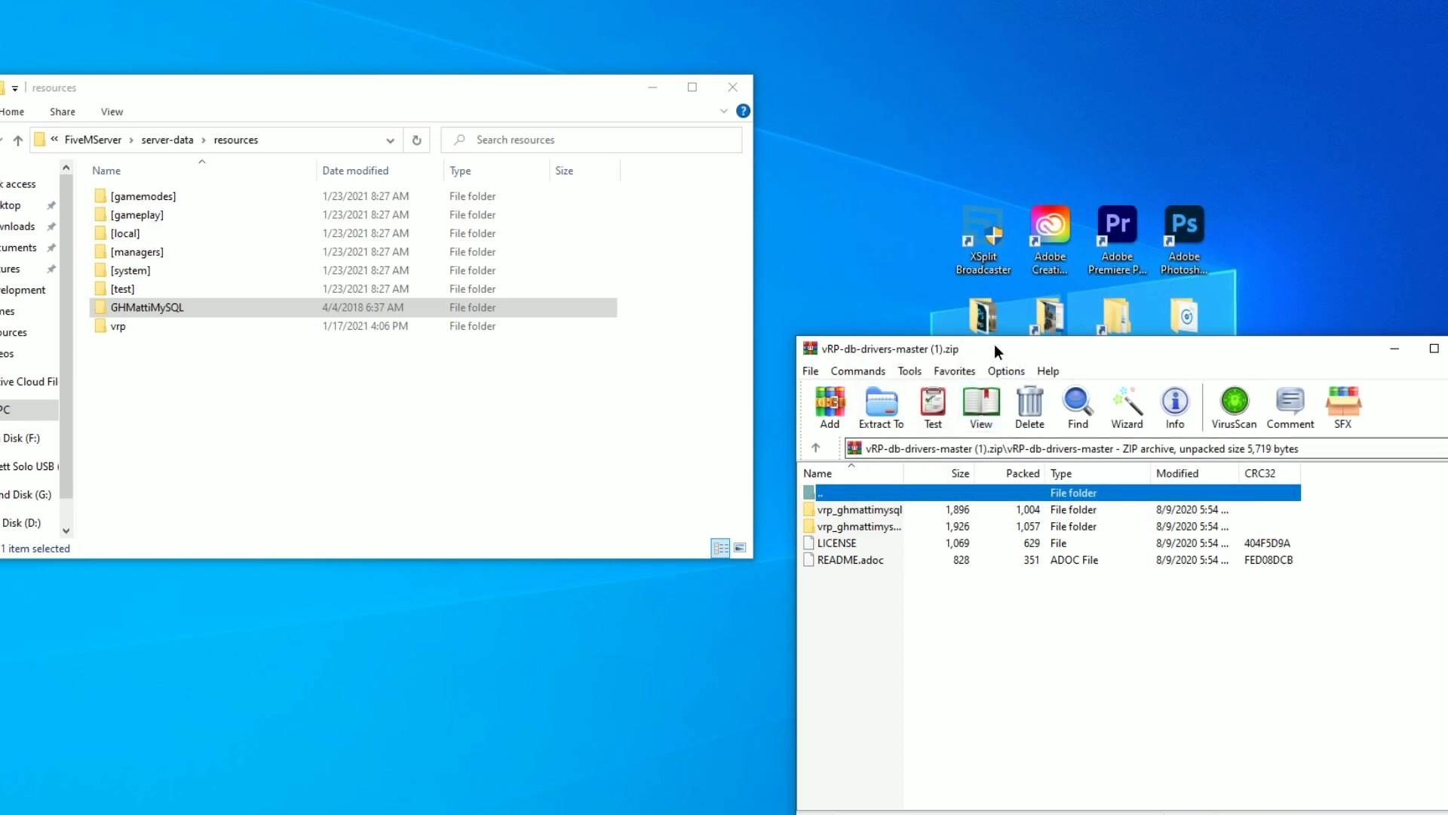
pyautogui.moveTo(996, 349); pyautogui.dragTo(1039, 32)
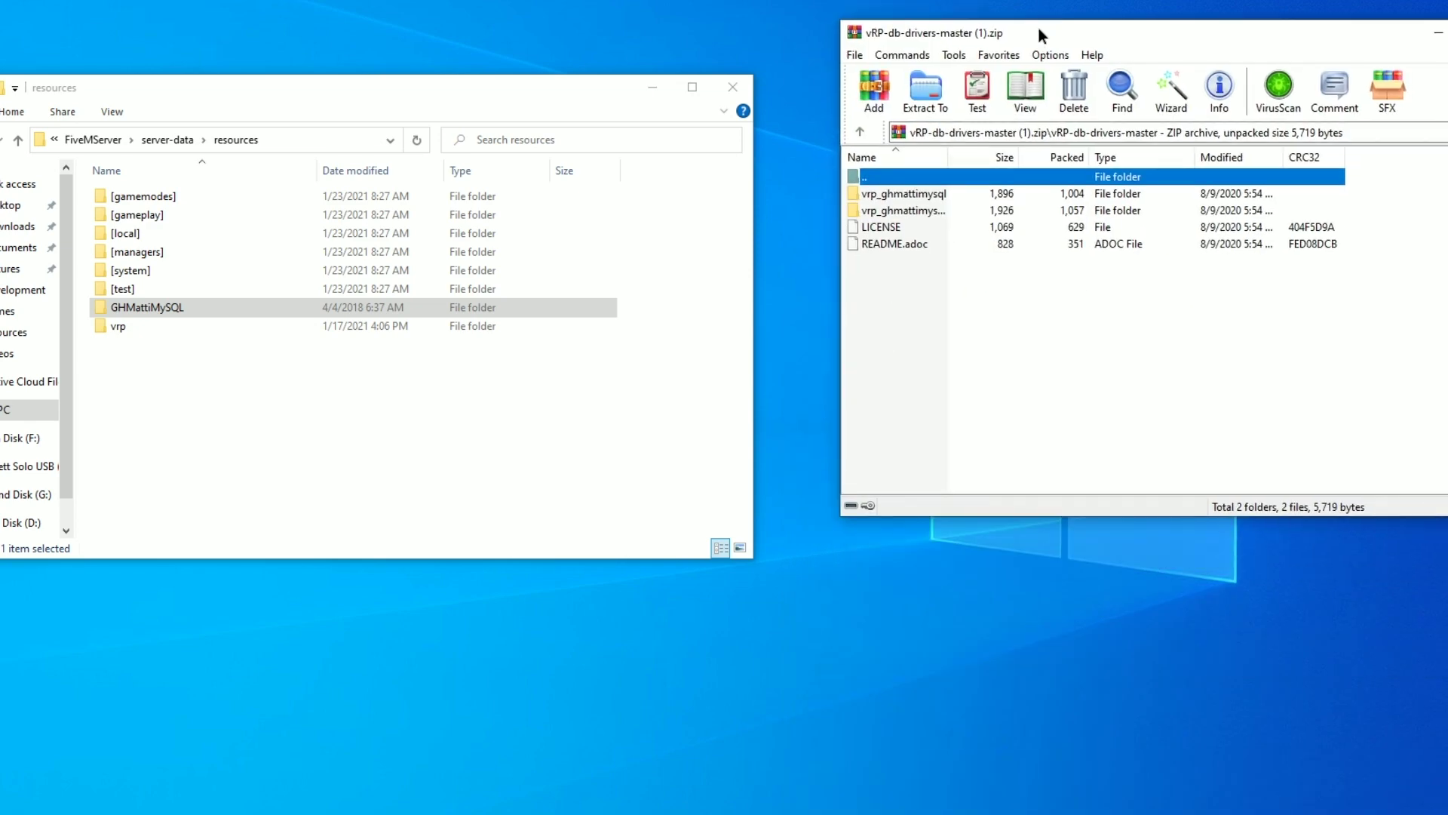
pyautogui.click(920, 201)
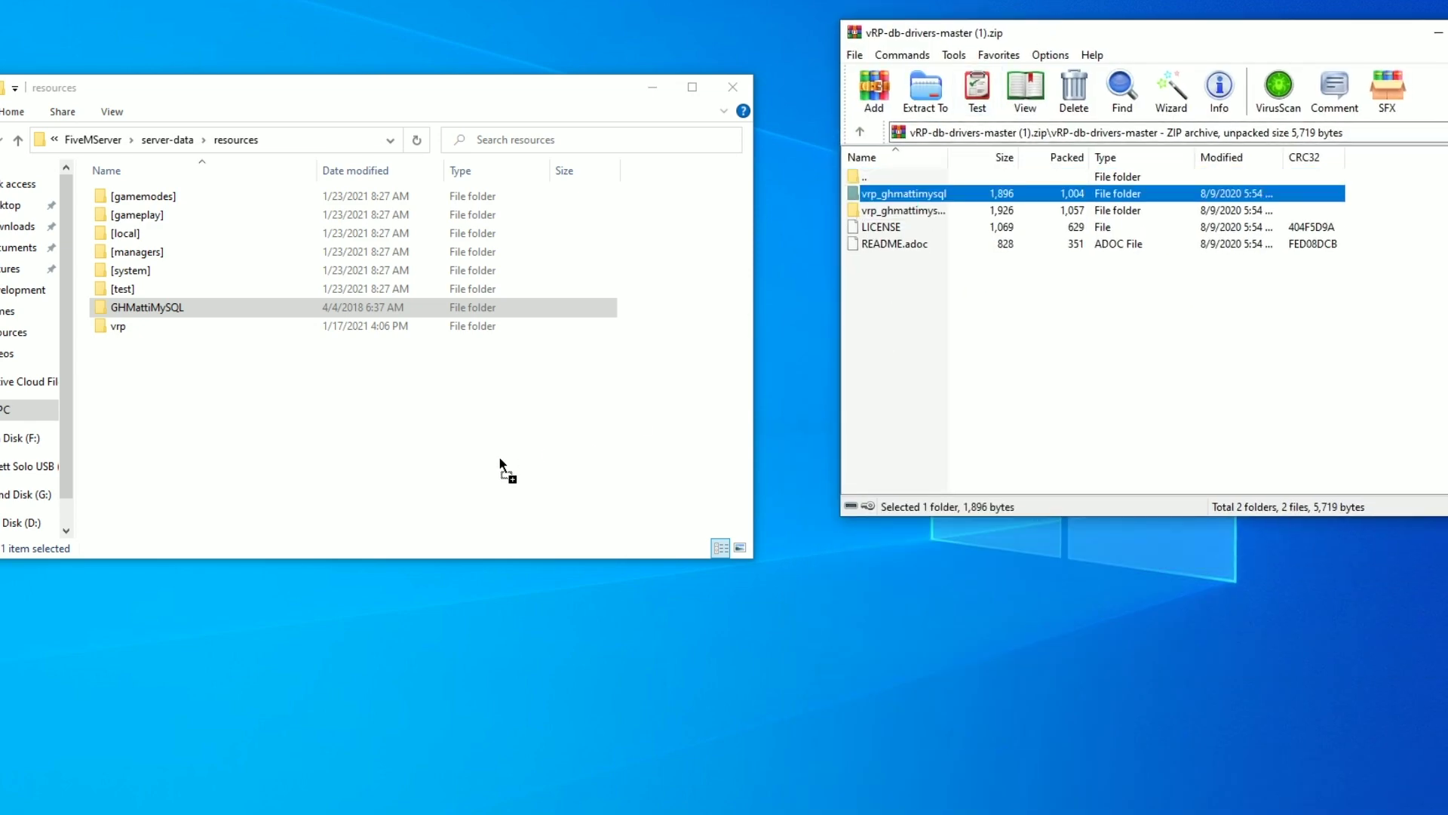
pyautogui.moveTo(920, 202); pyautogui.dragTo(506, 472)
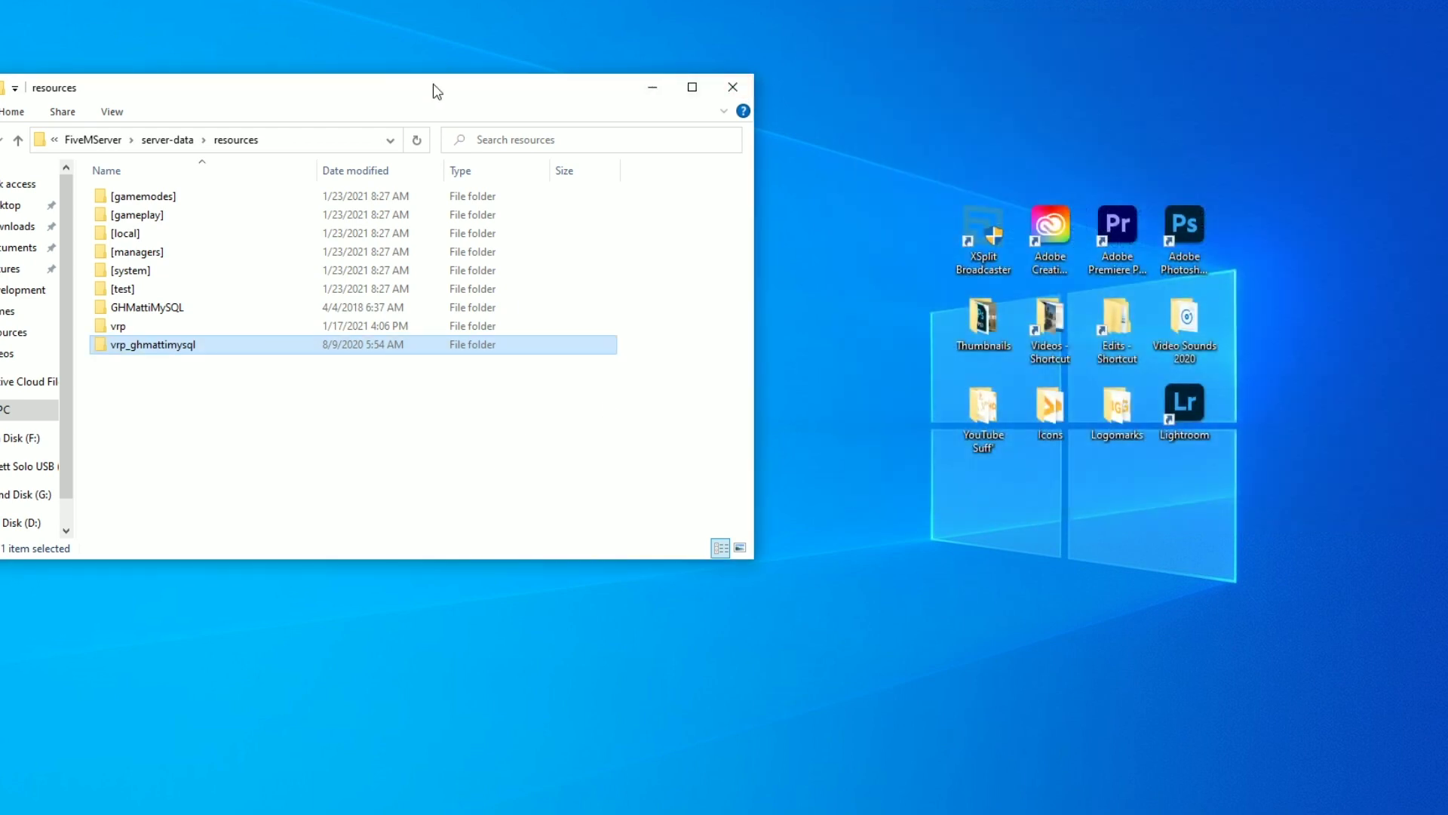
# Browse the vrp resource's cfg and lang folders.
pyautogui.moveTo(434, 88); pyautogui.dragTo(766, 79)
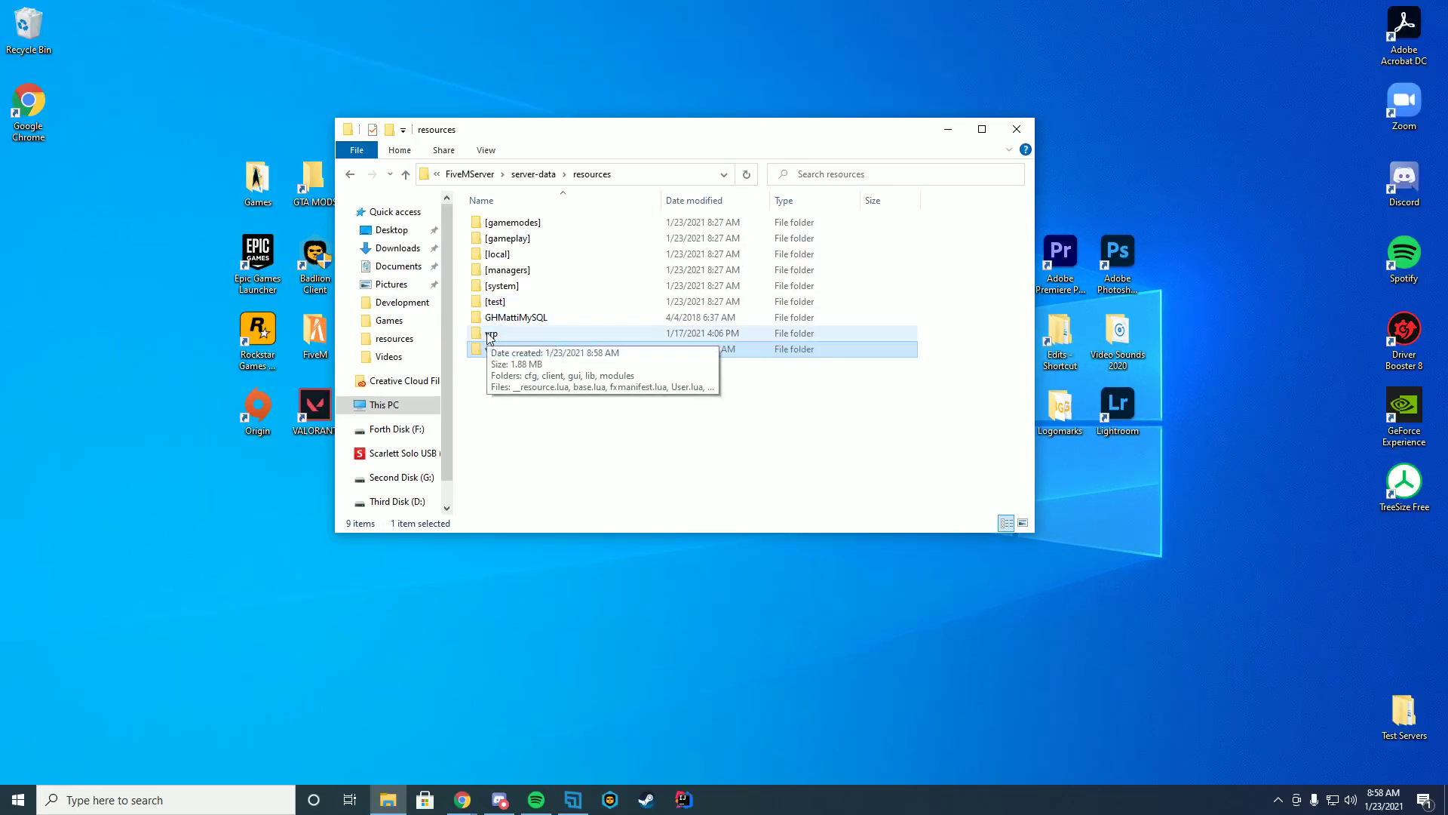
pyautogui.doubleClick(491, 337)
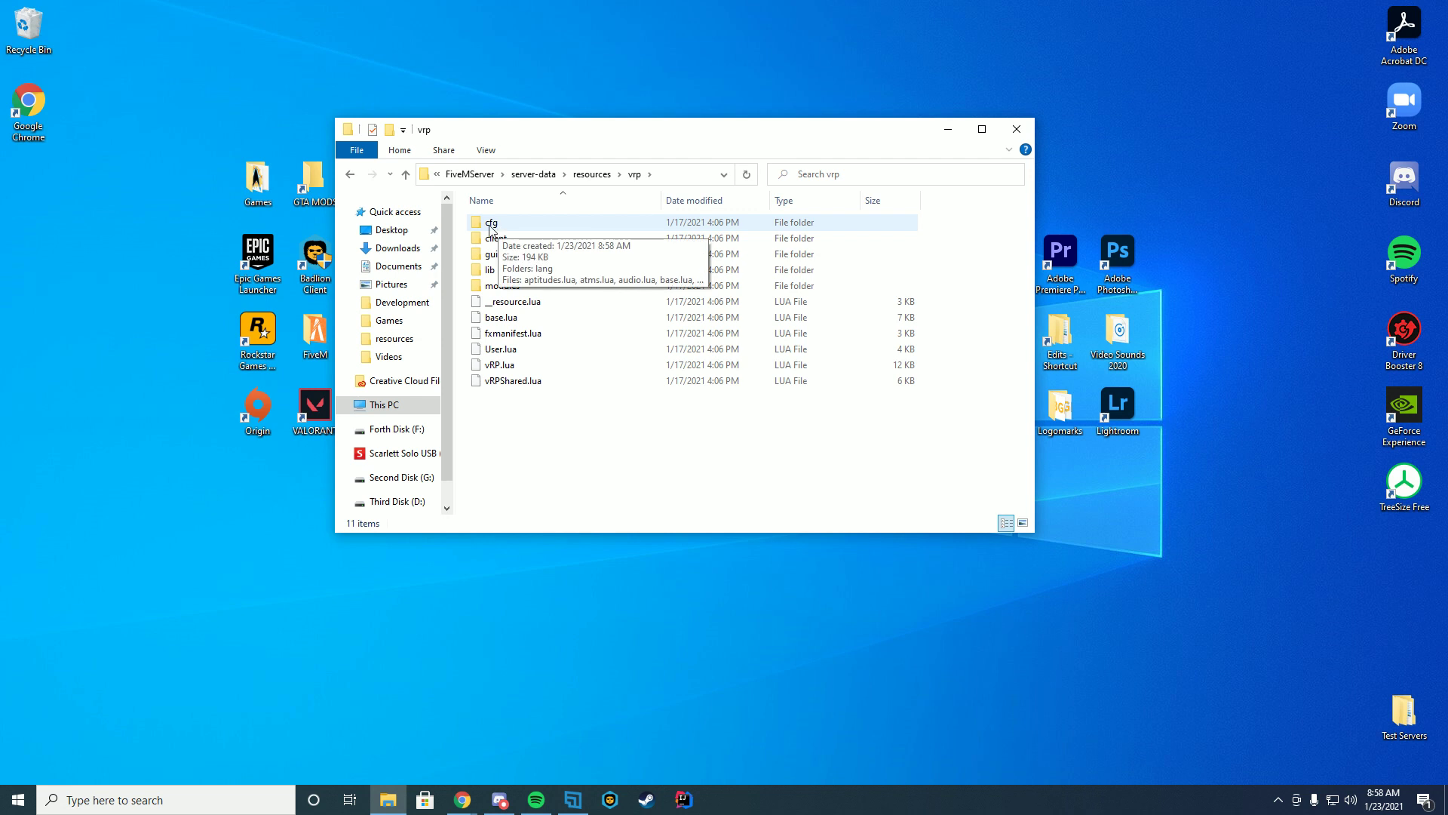
pyautogui.moveTo(555, 430); pyautogui.dragTo(505, 238)
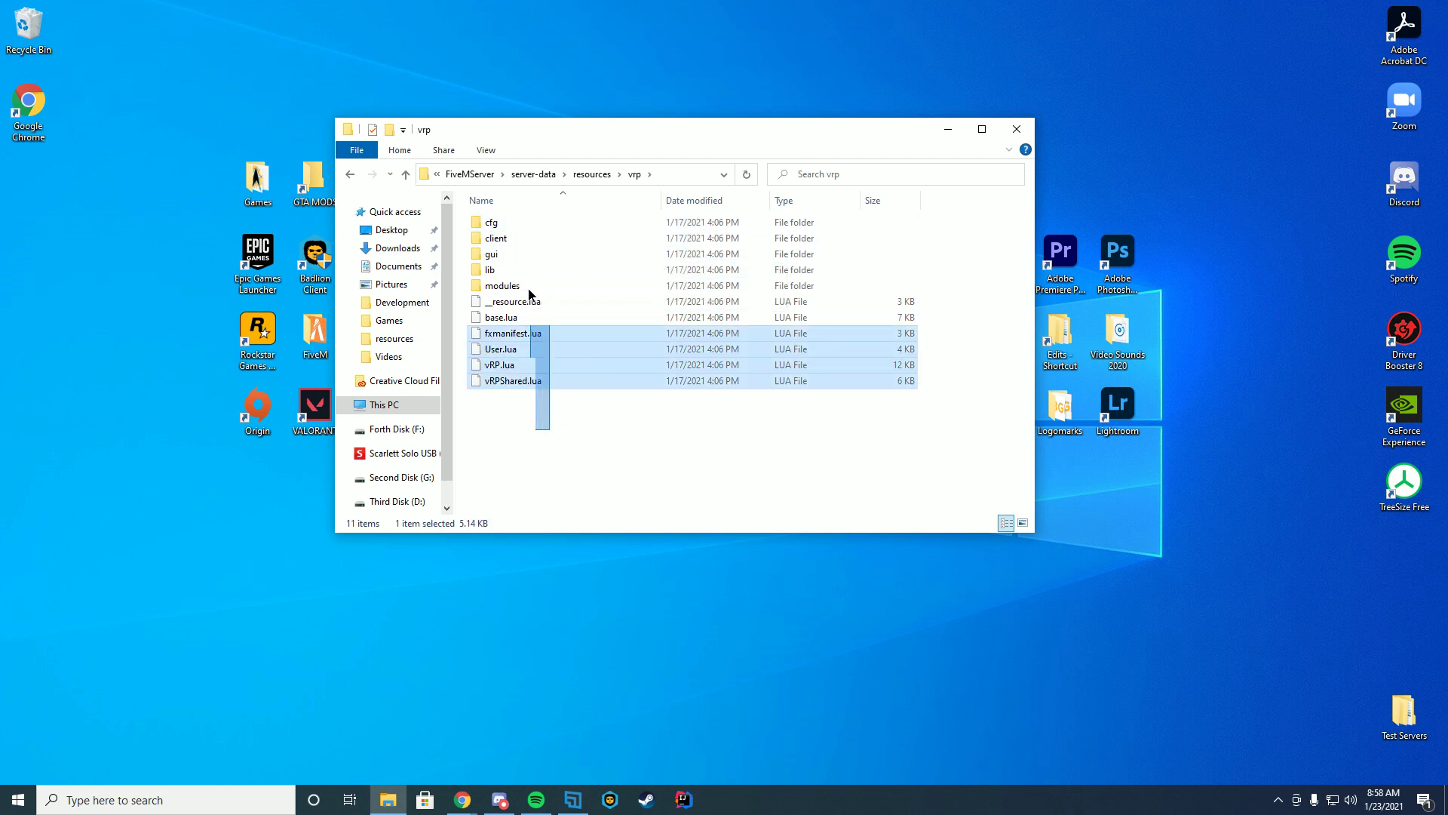
pyautogui.click(675, 480)
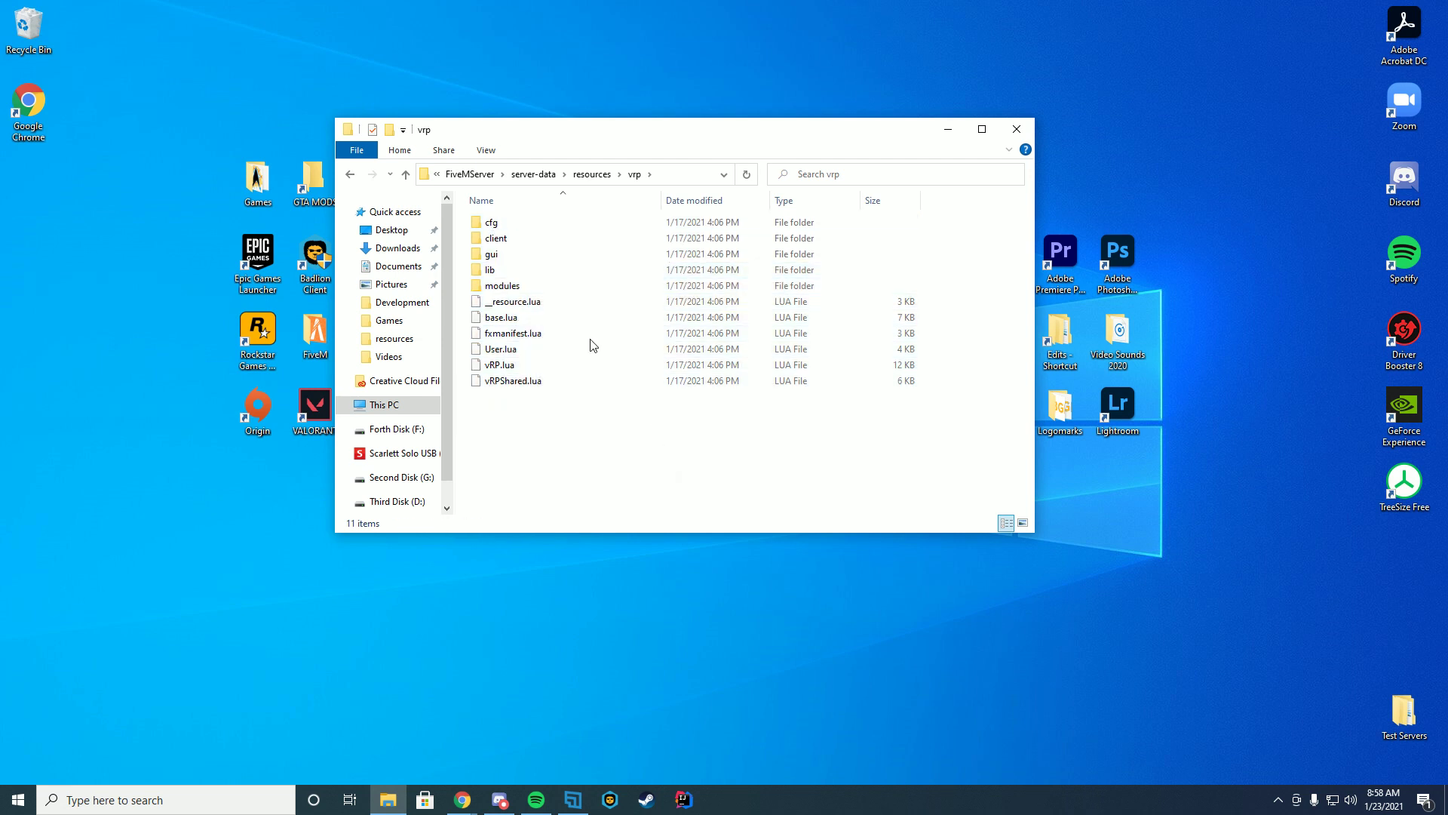
pyautogui.doubleClick(493, 226)
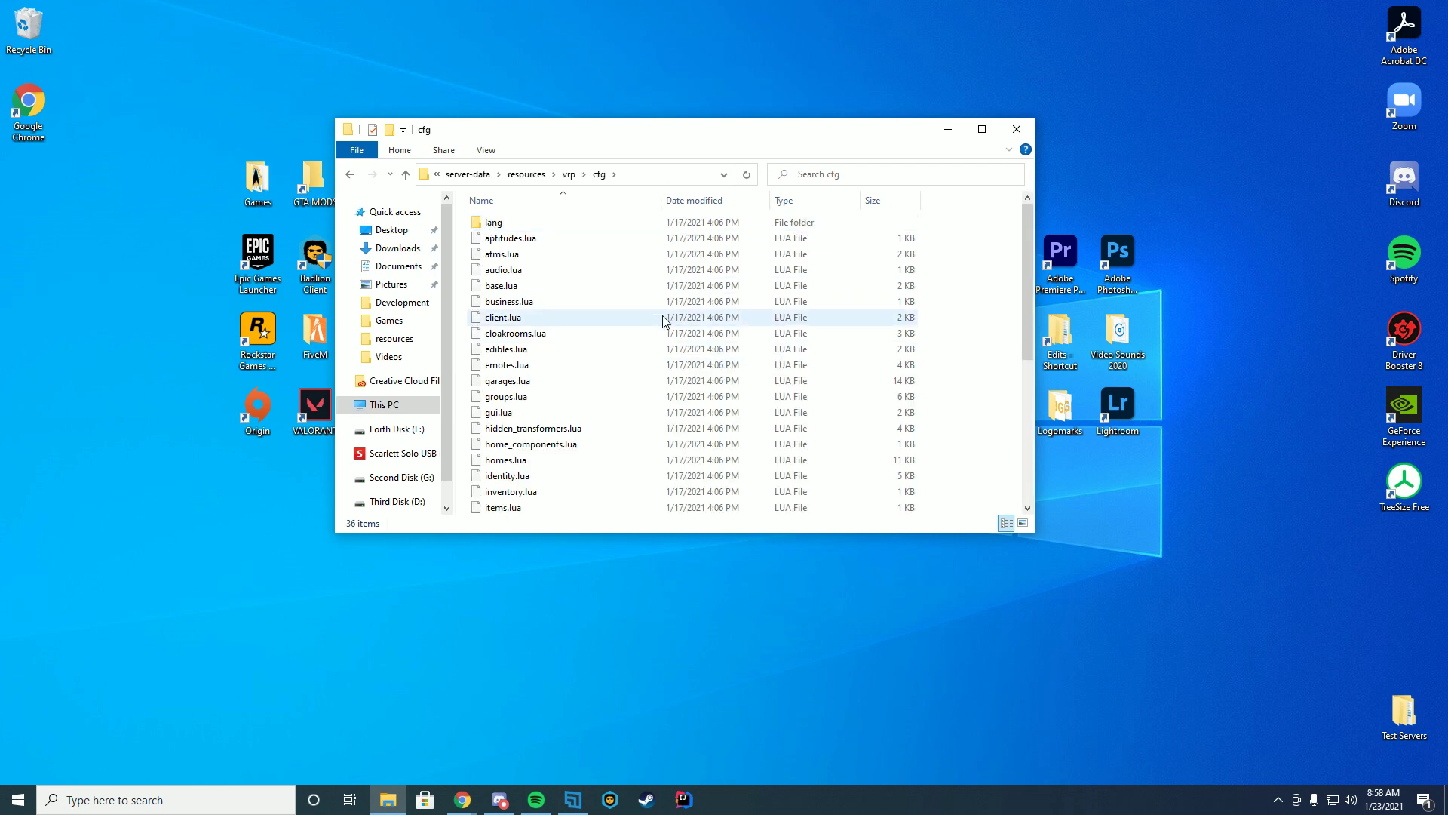
pyautogui.doubleClick(522, 230)
pyautogui.click(599, 174)
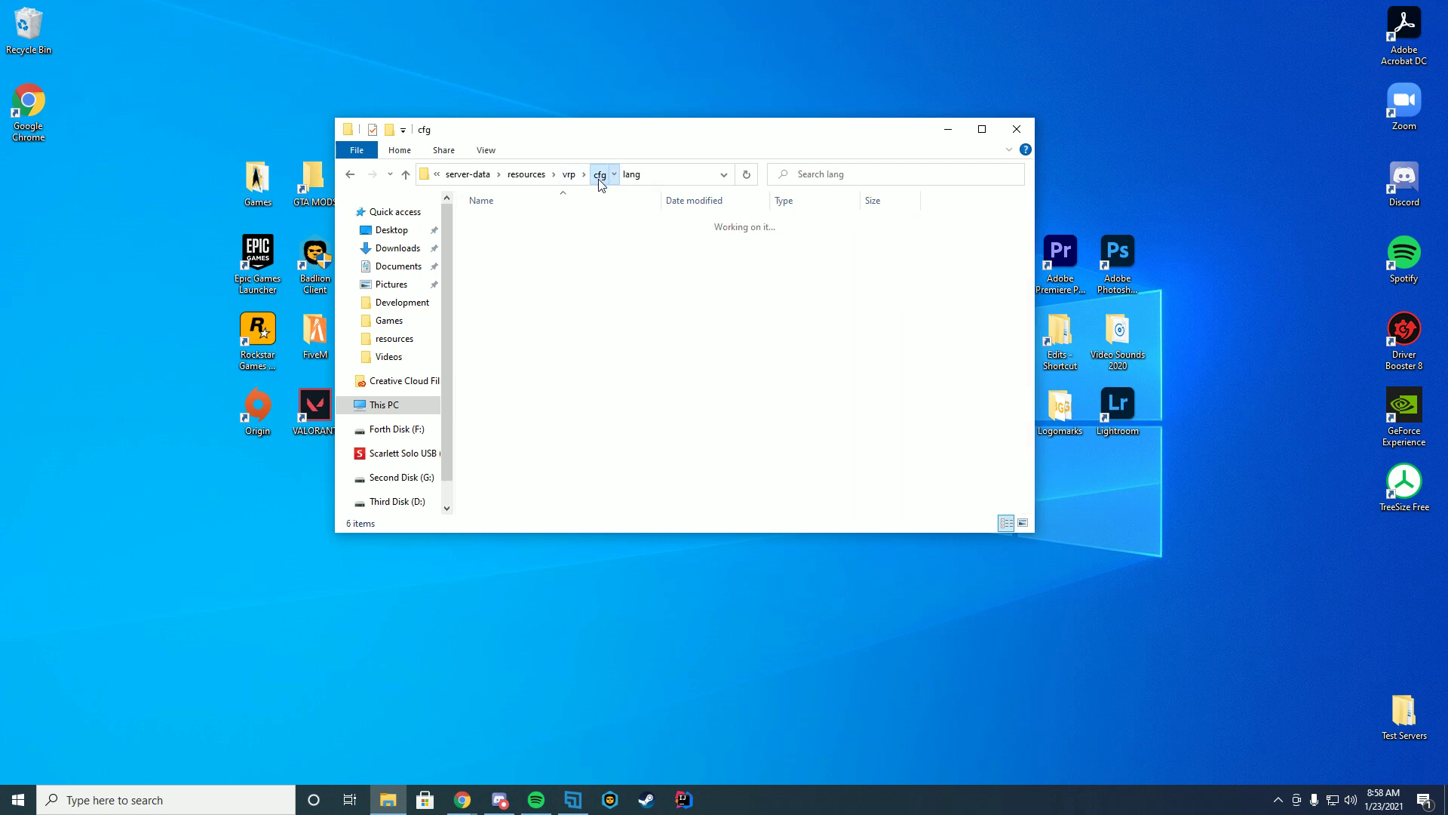
pyautogui.scroll(-5, 634, 331)
pyautogui.scroll(6, 724, 351)
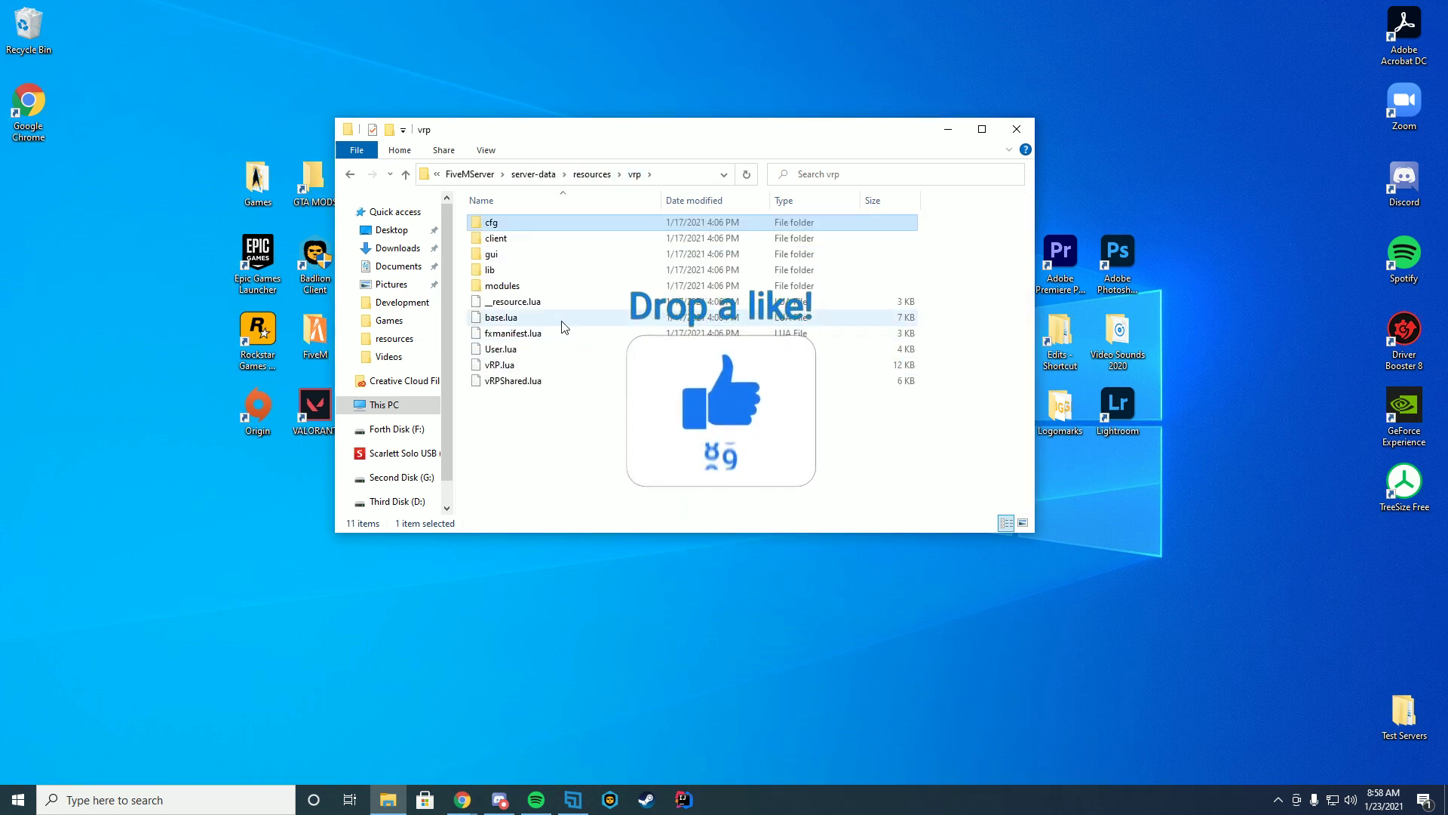
pyautogui.click(592, 173)
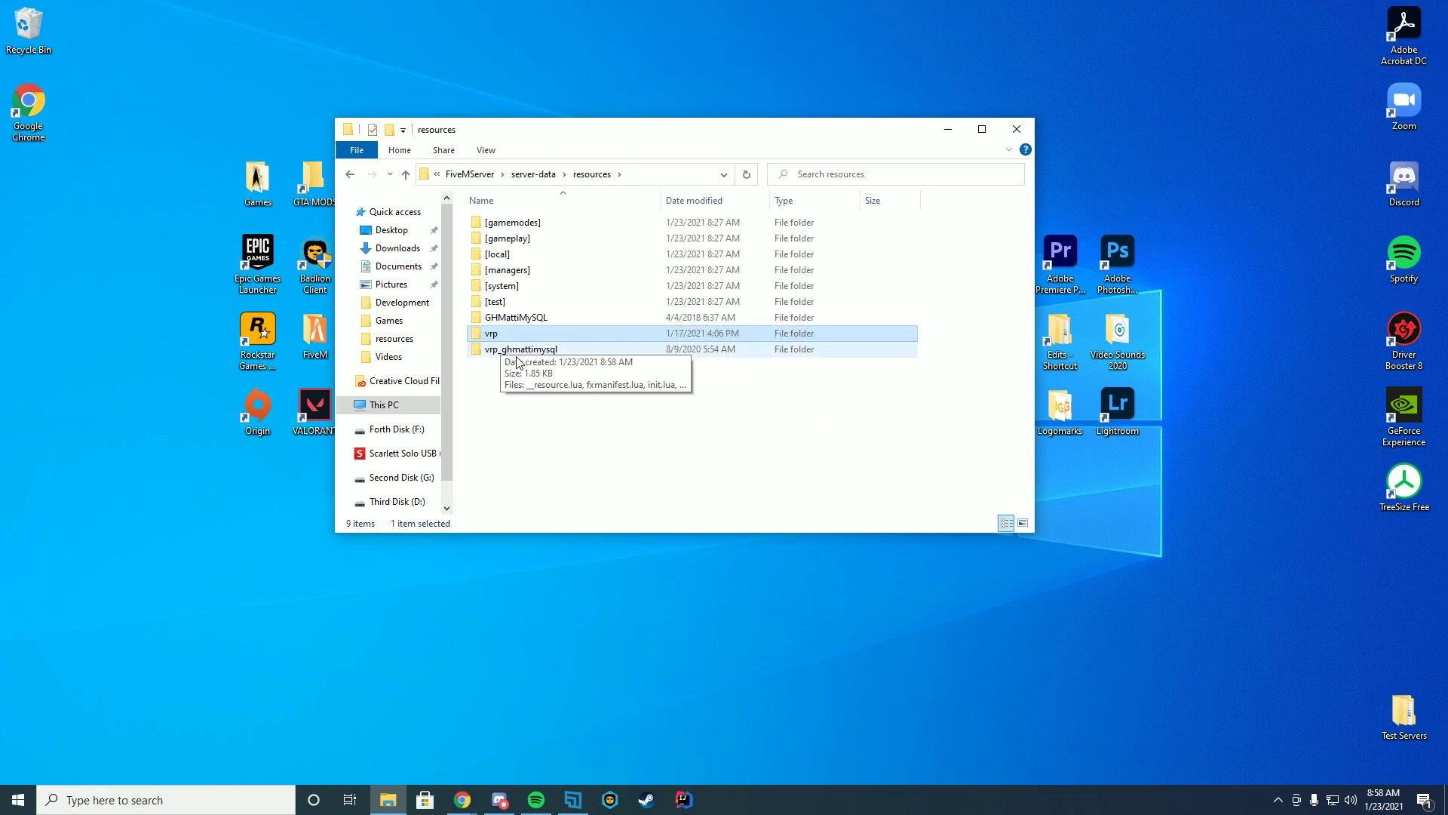
# Open vrp_ghmattimysql's init.lua in the editor, then close it.
pyautogui.doubleClick(521, 350)
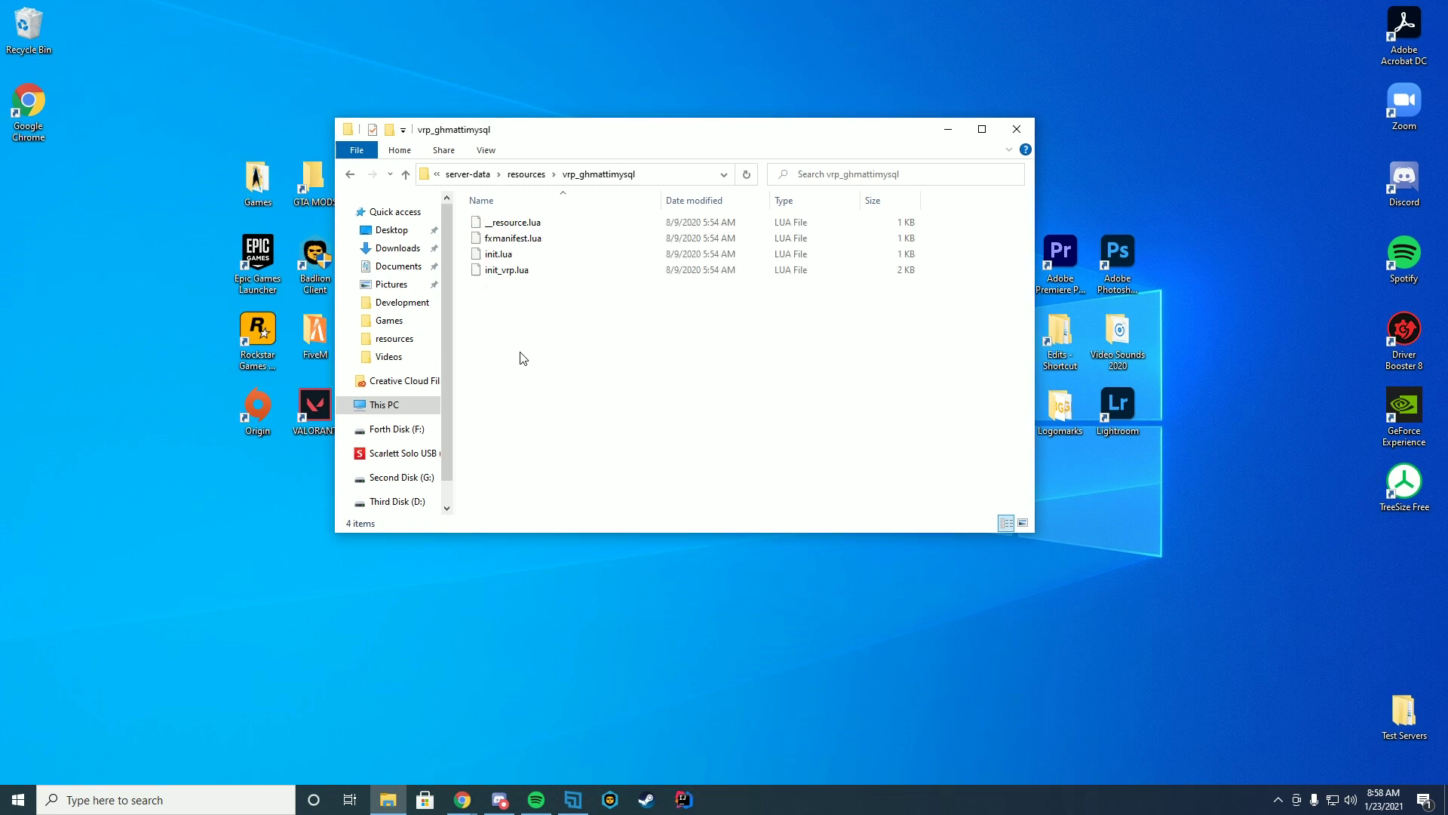
pyautogui.rightClick(509, 256)
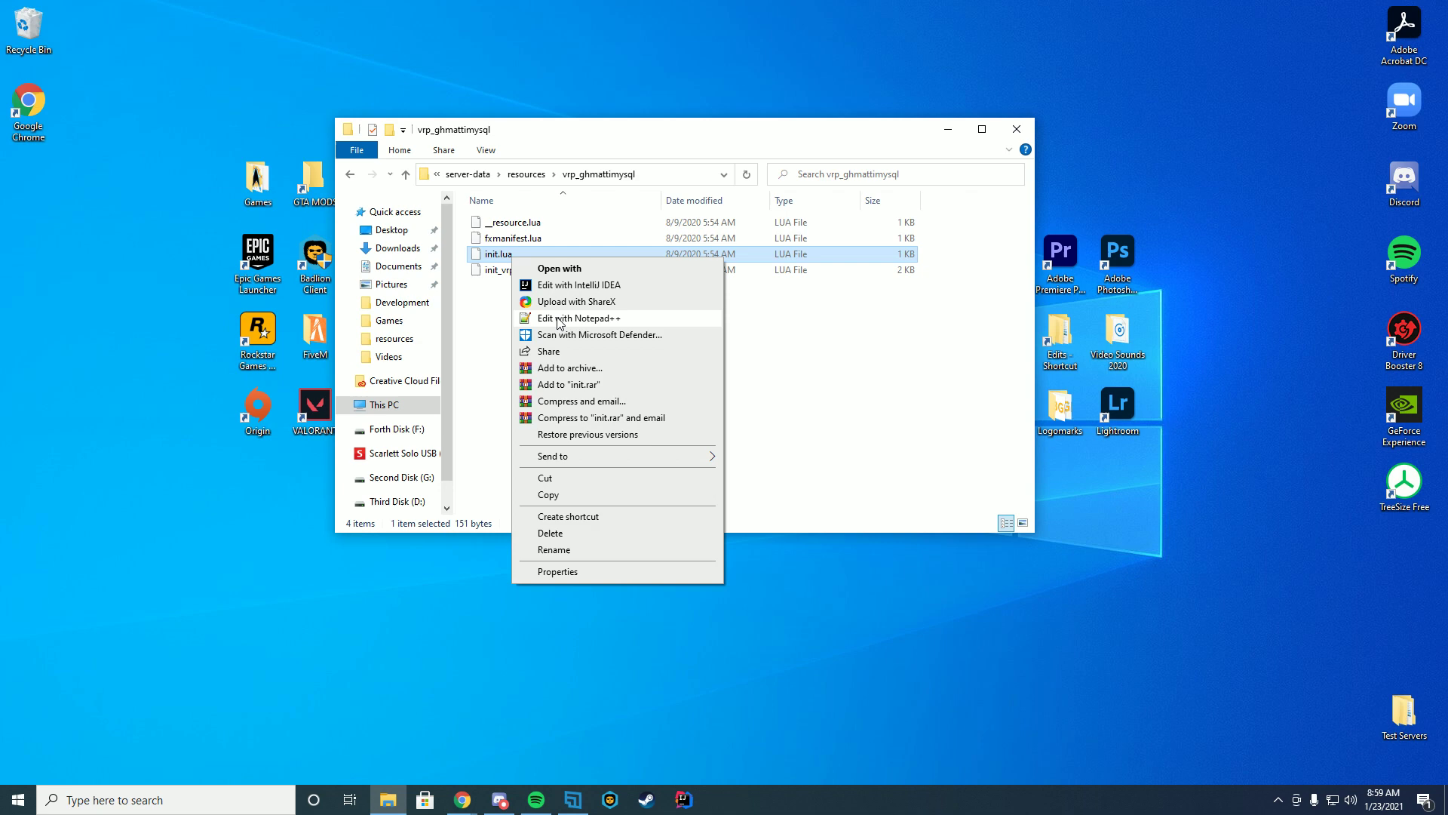
pyautogui.click(558, 315)
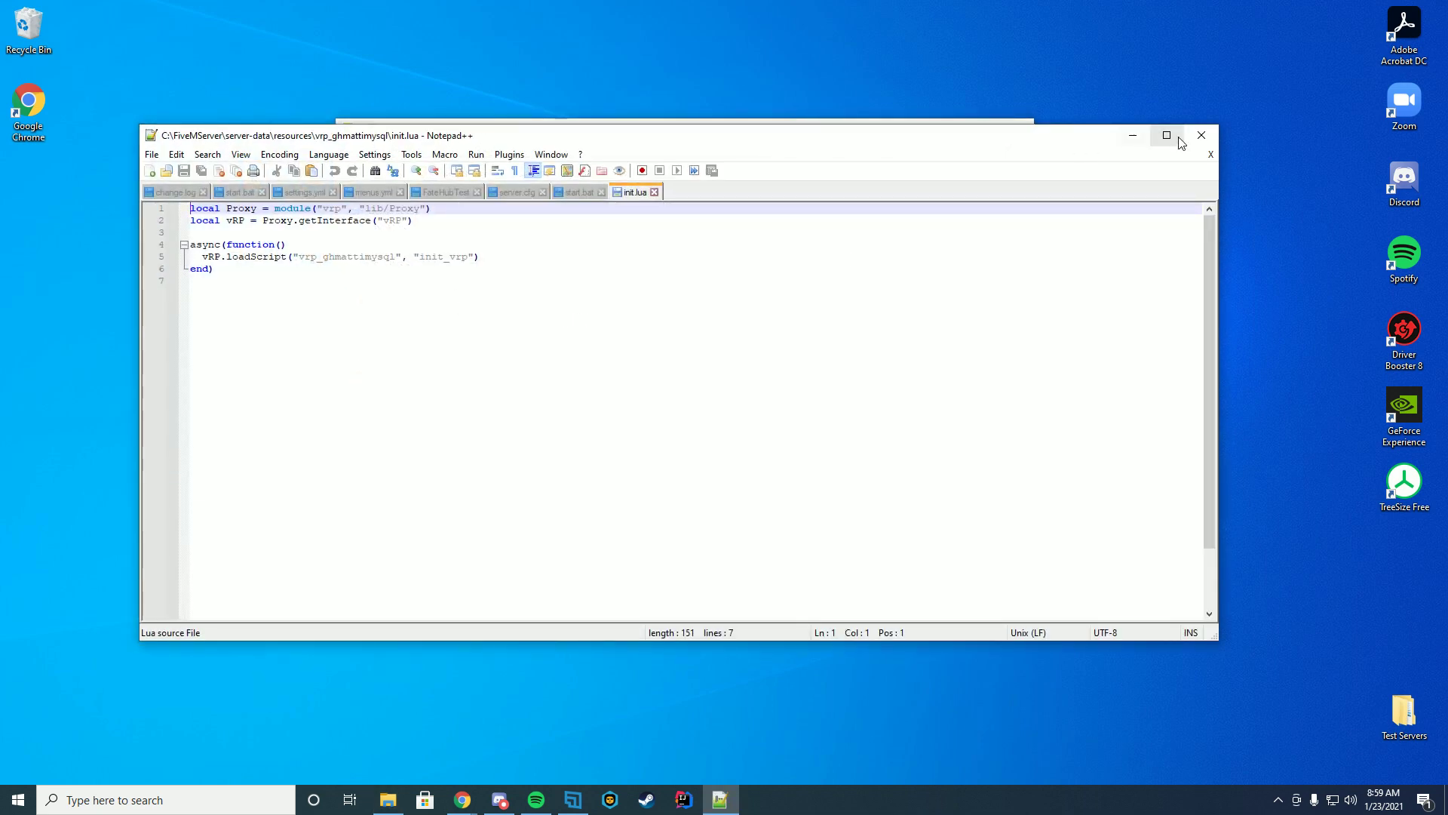
pyautogui.click(1200, 134)
pyautogui.click(515, 174)
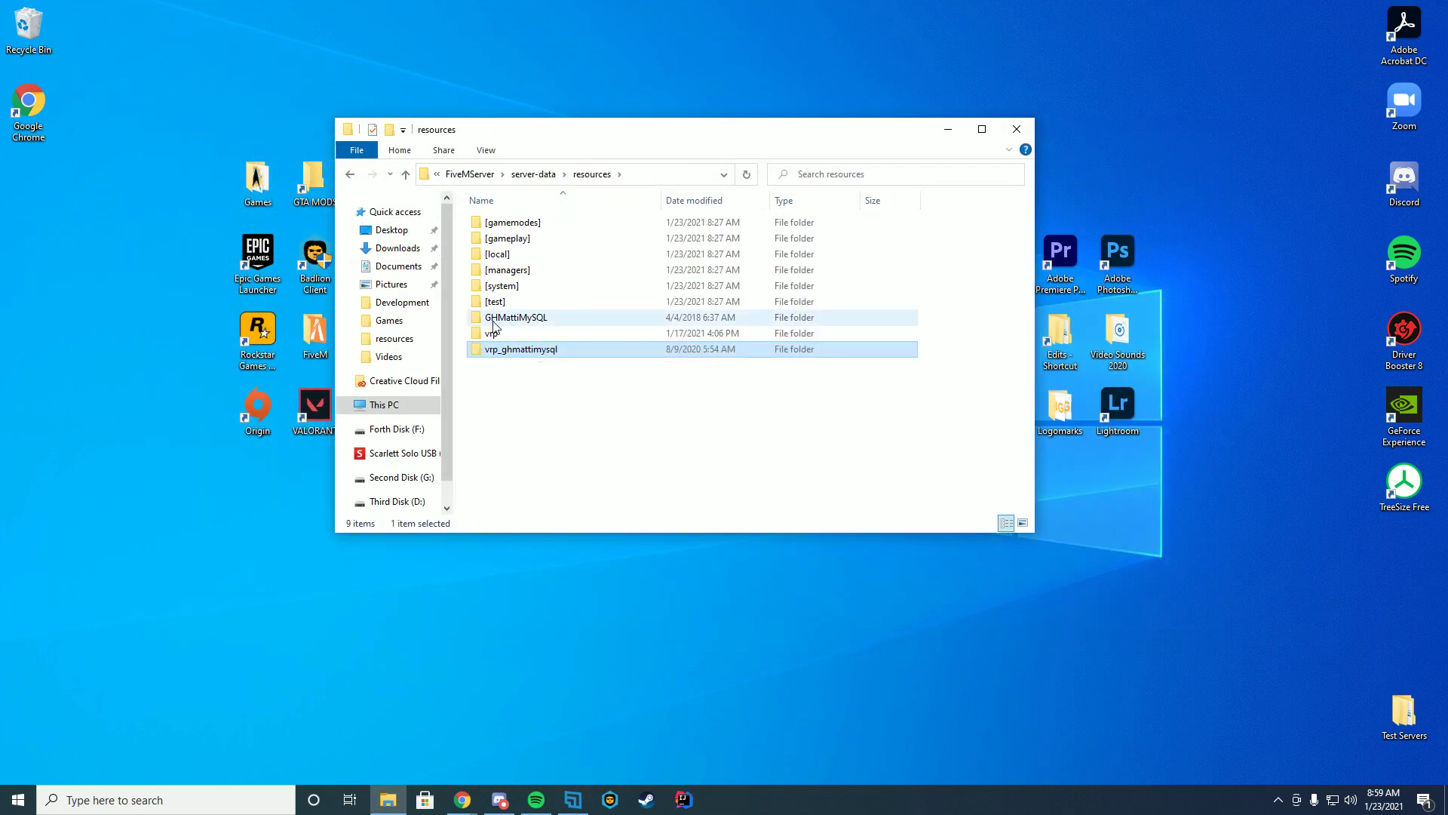
# Open GHMattiMySQL's settings.xml in Notepad++ and review its MySQL settings.
pyautogui.doubleClick(520, 324)
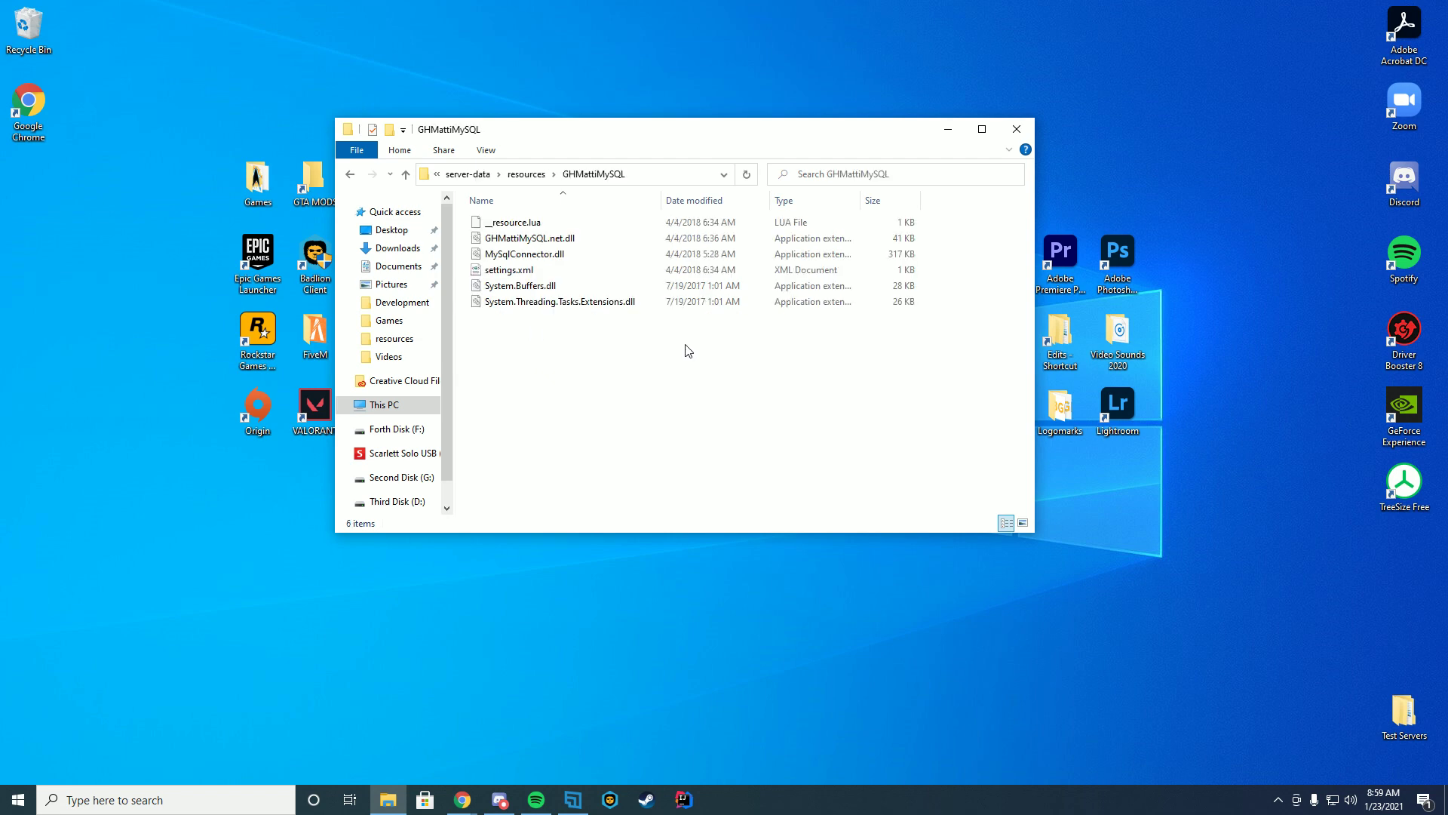
pyautogui.rightClick(524, 274)
pyautogui.click(591, 345)
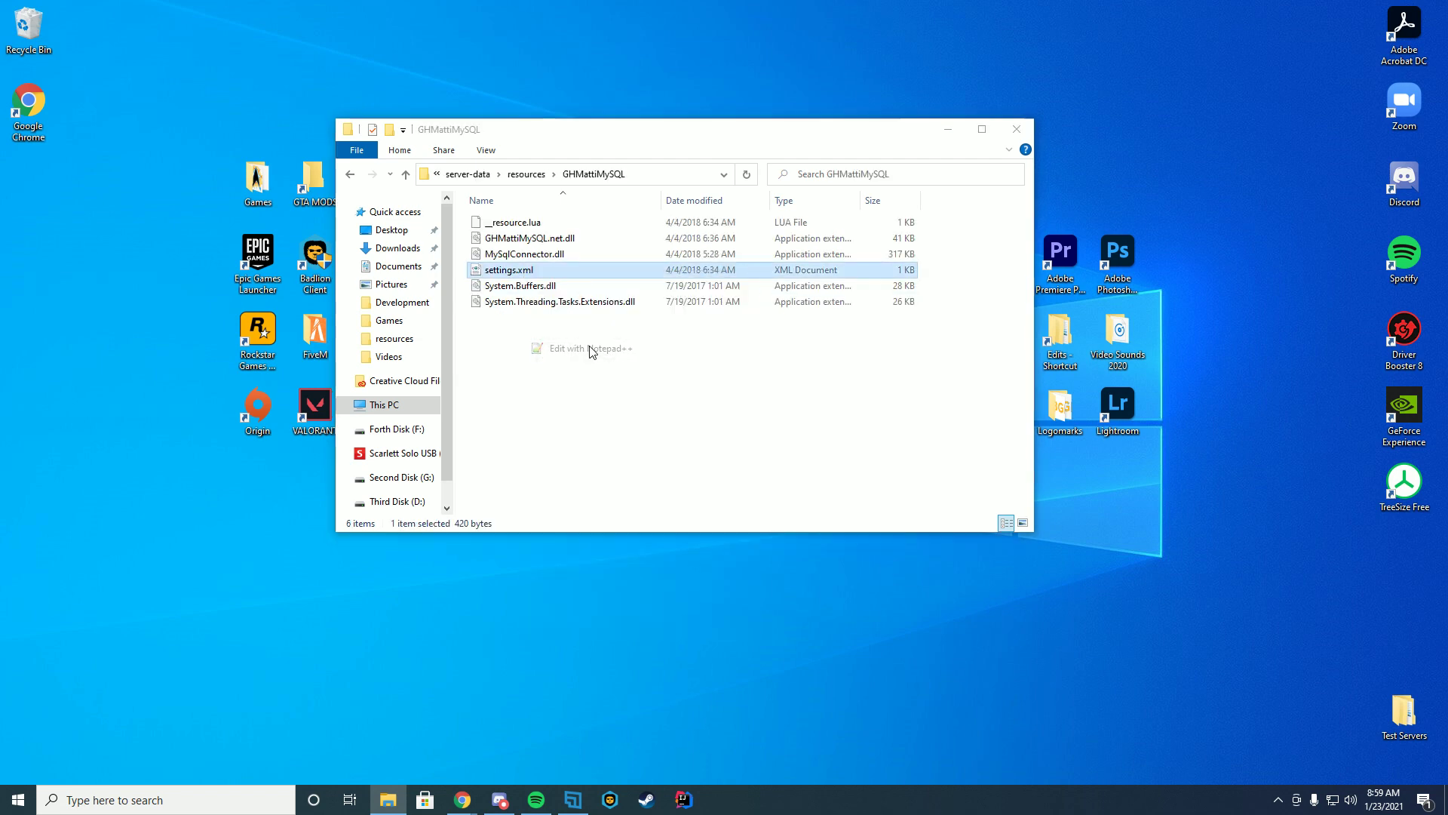
pyautogui.click(598, 314)
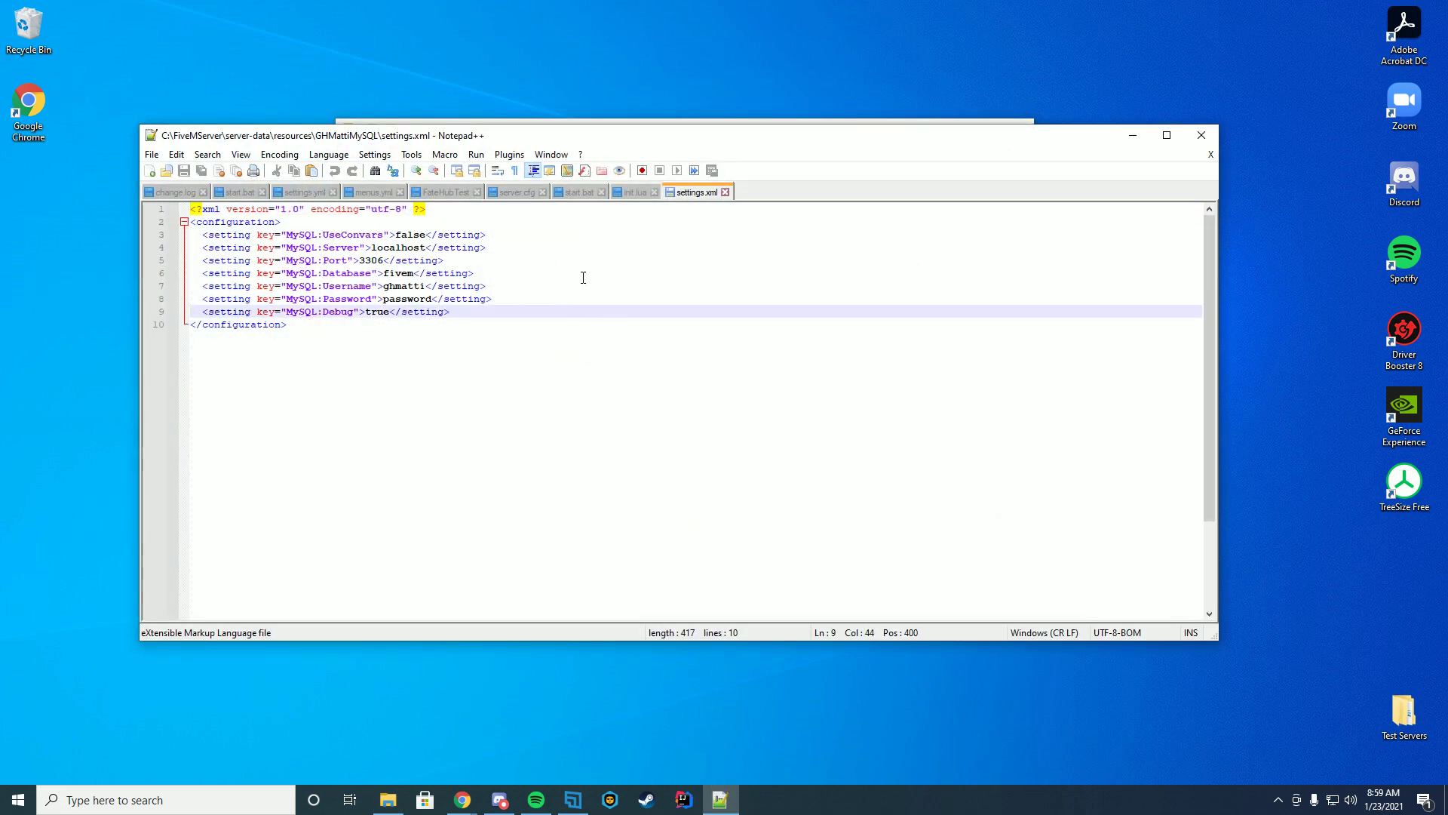
pyautogui.click(770, 358)
pyautogui.click(614, 245)
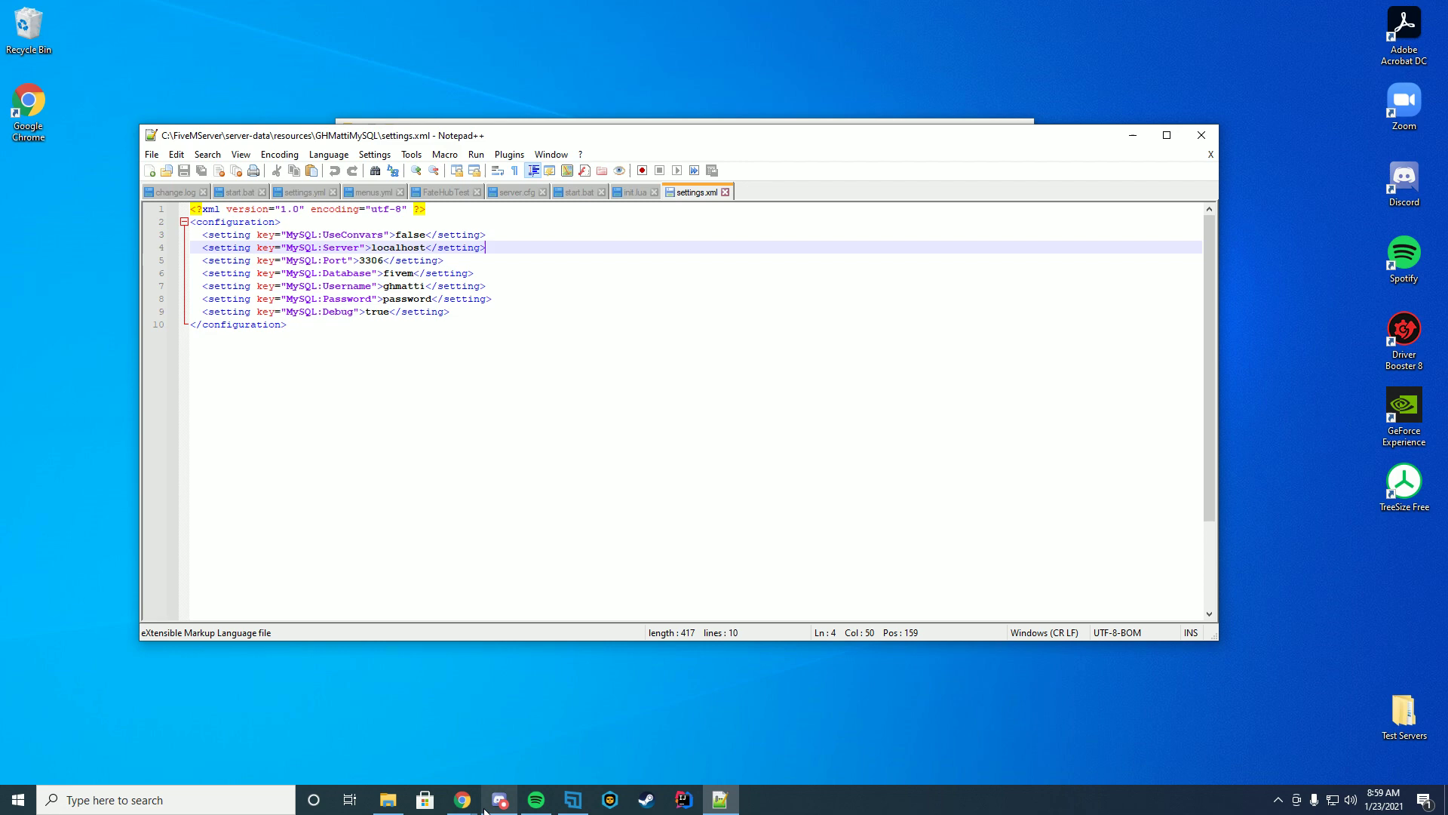
# Create a new empty database named vrp in phpMyAdmin.
pyautogui.moveTo(462, 799)
pyautogui.click(373, 739)
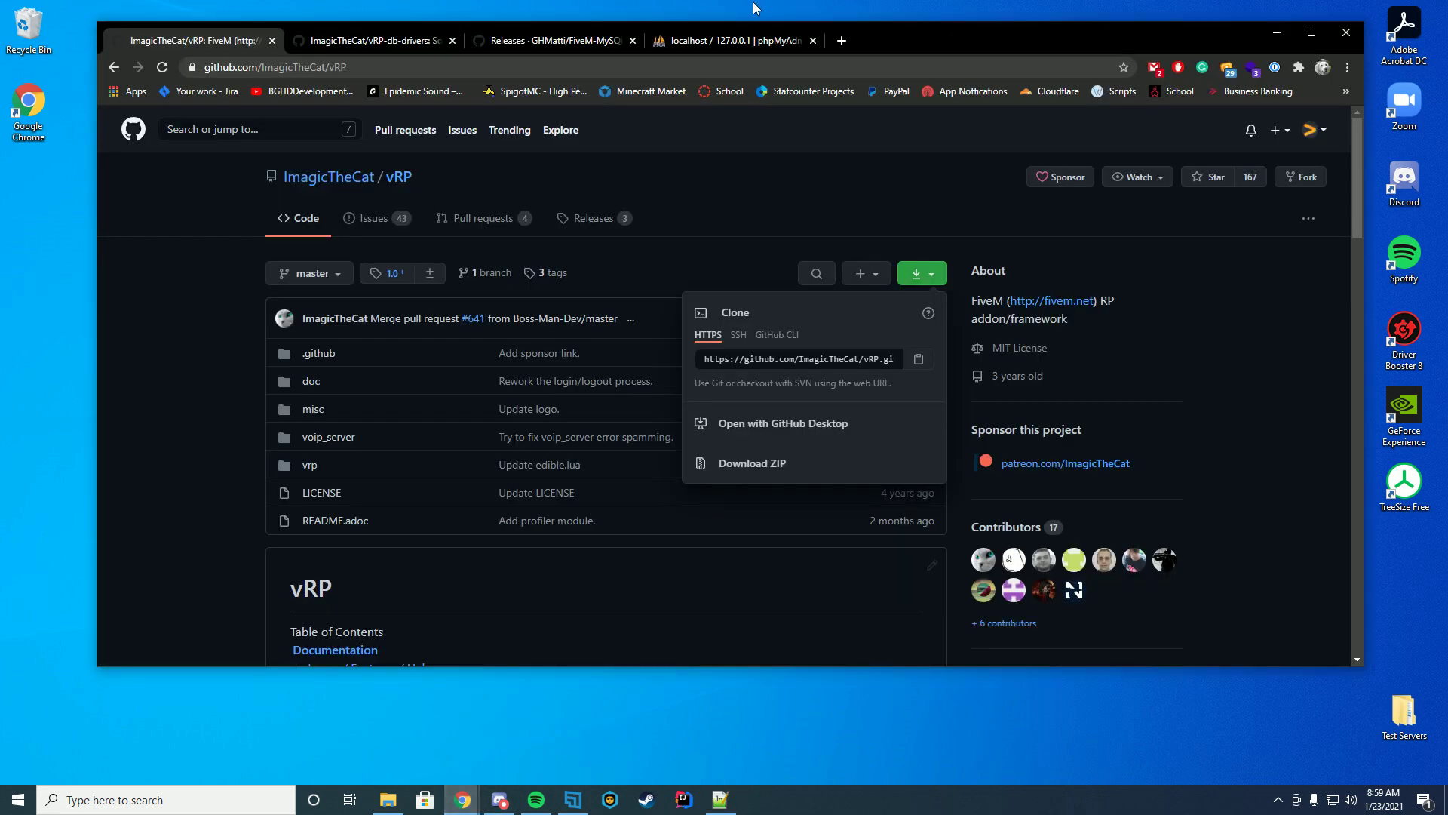
pyautogui.click(759, 43)
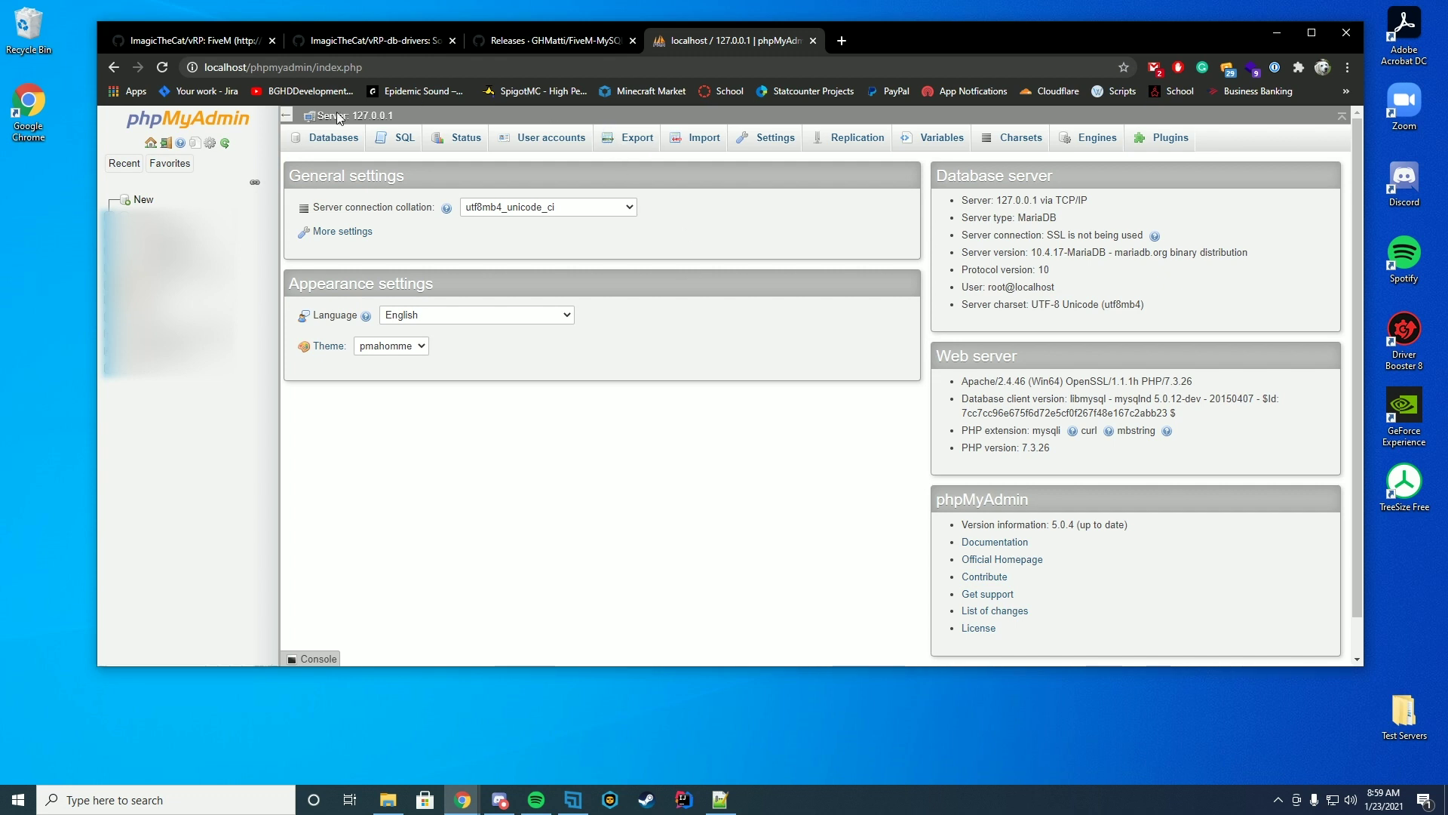
pyautogui.click(143, 200)
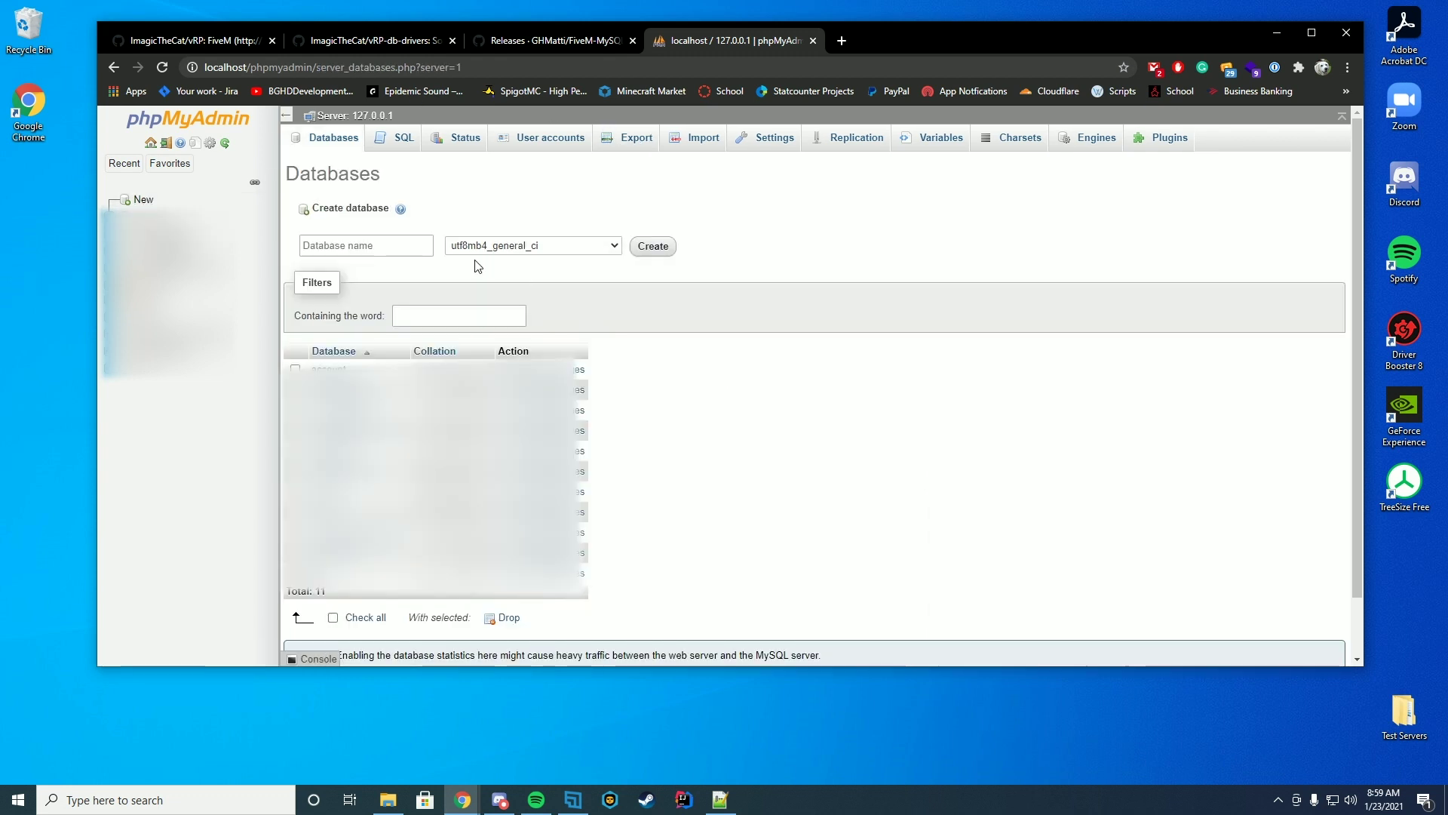
pyautogui.write('vrp')
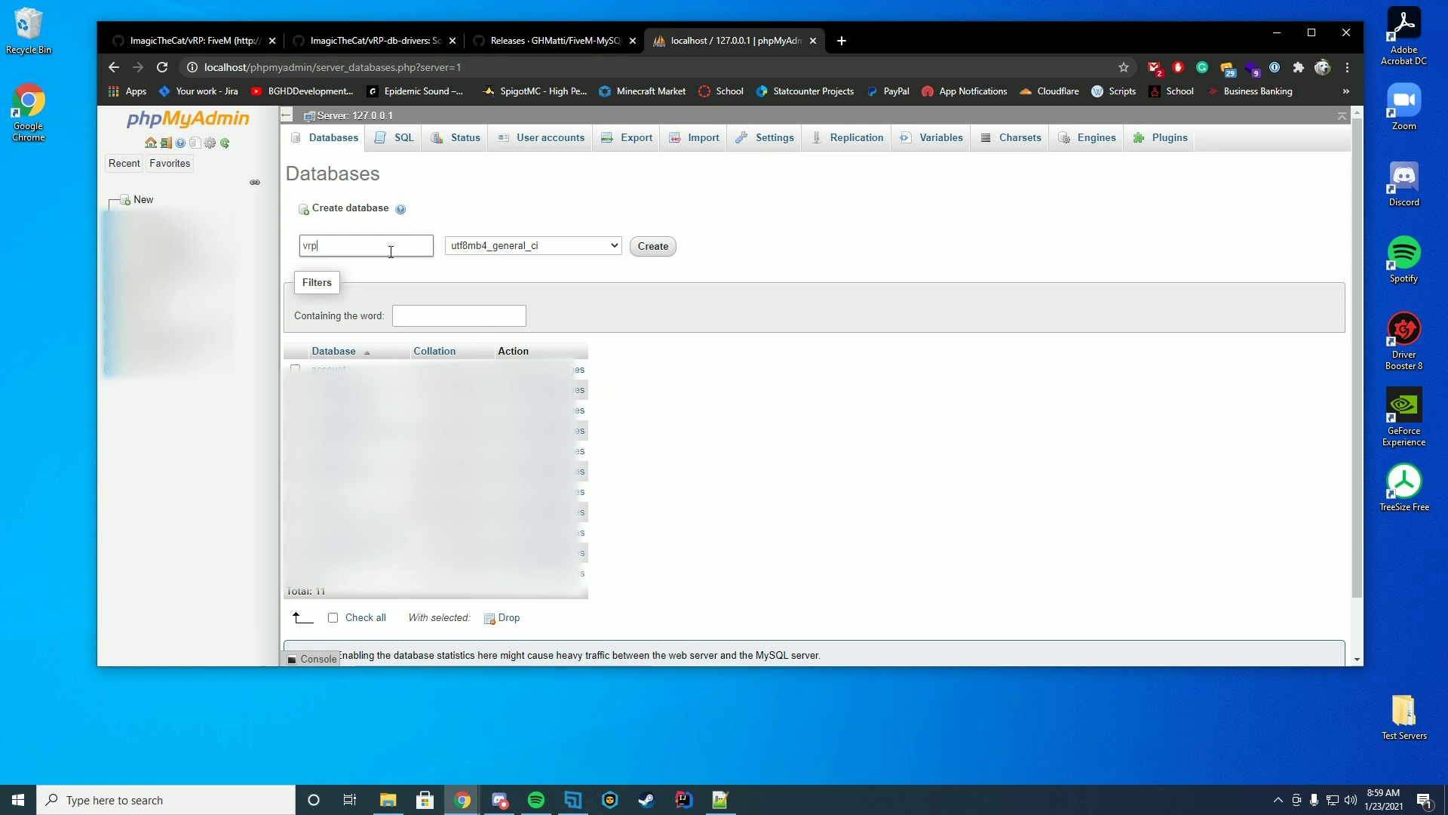
pyautogui.click(655, 248)
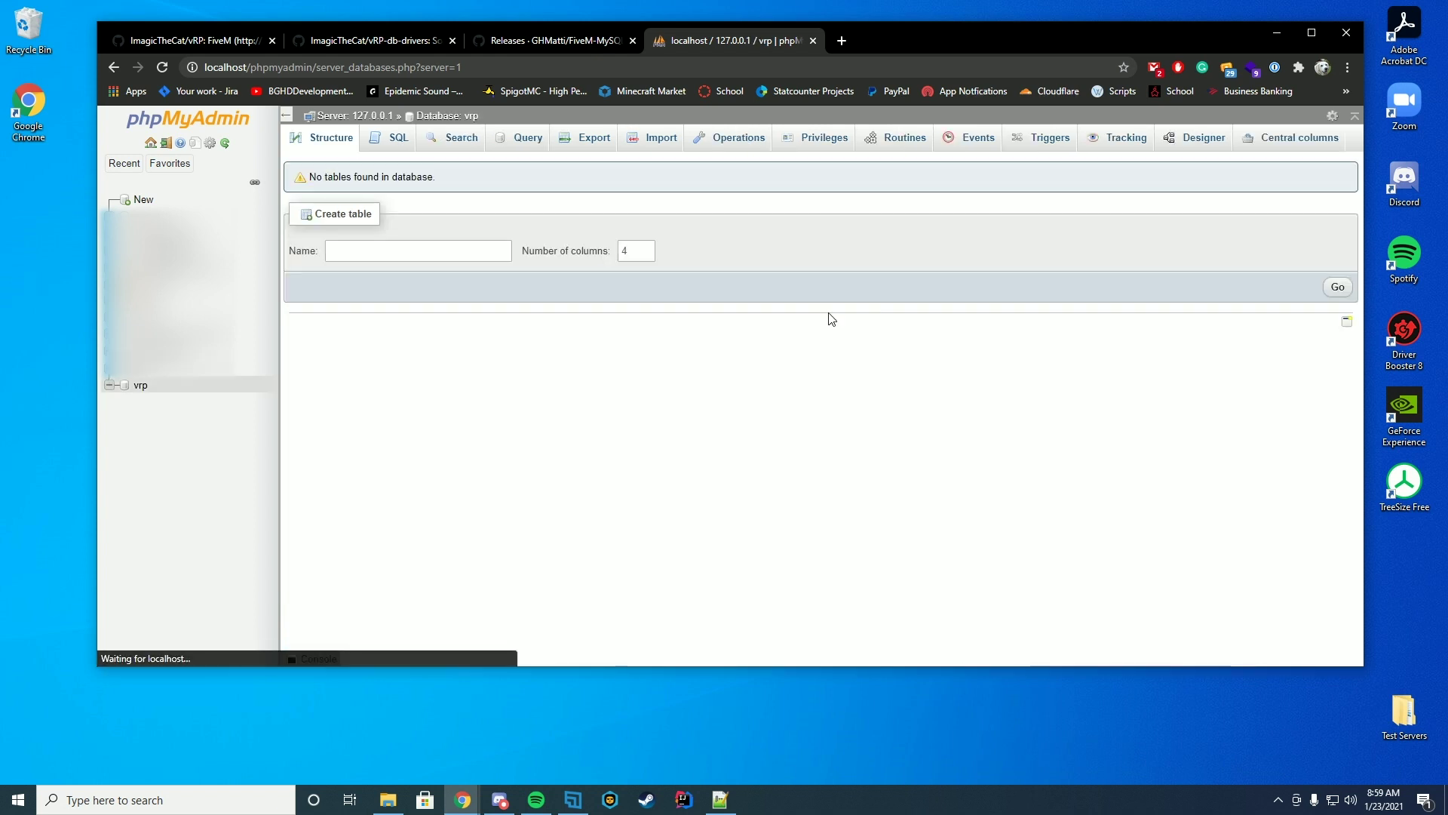
# Start a new phpMyAdmin user account named vrpuser with host %.
pyautogui.click(150, 144)
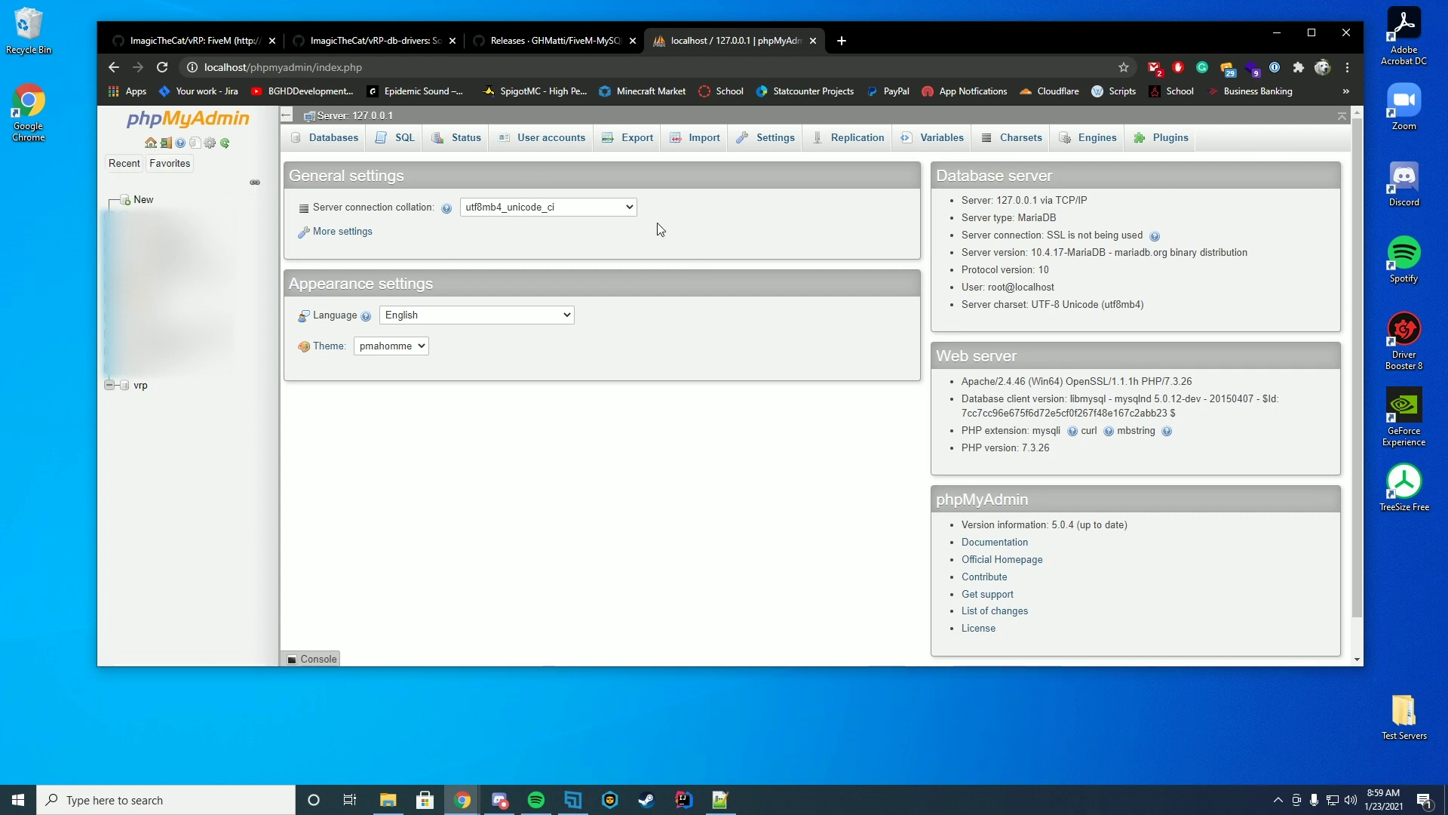
pyautogui.click(541, 147)
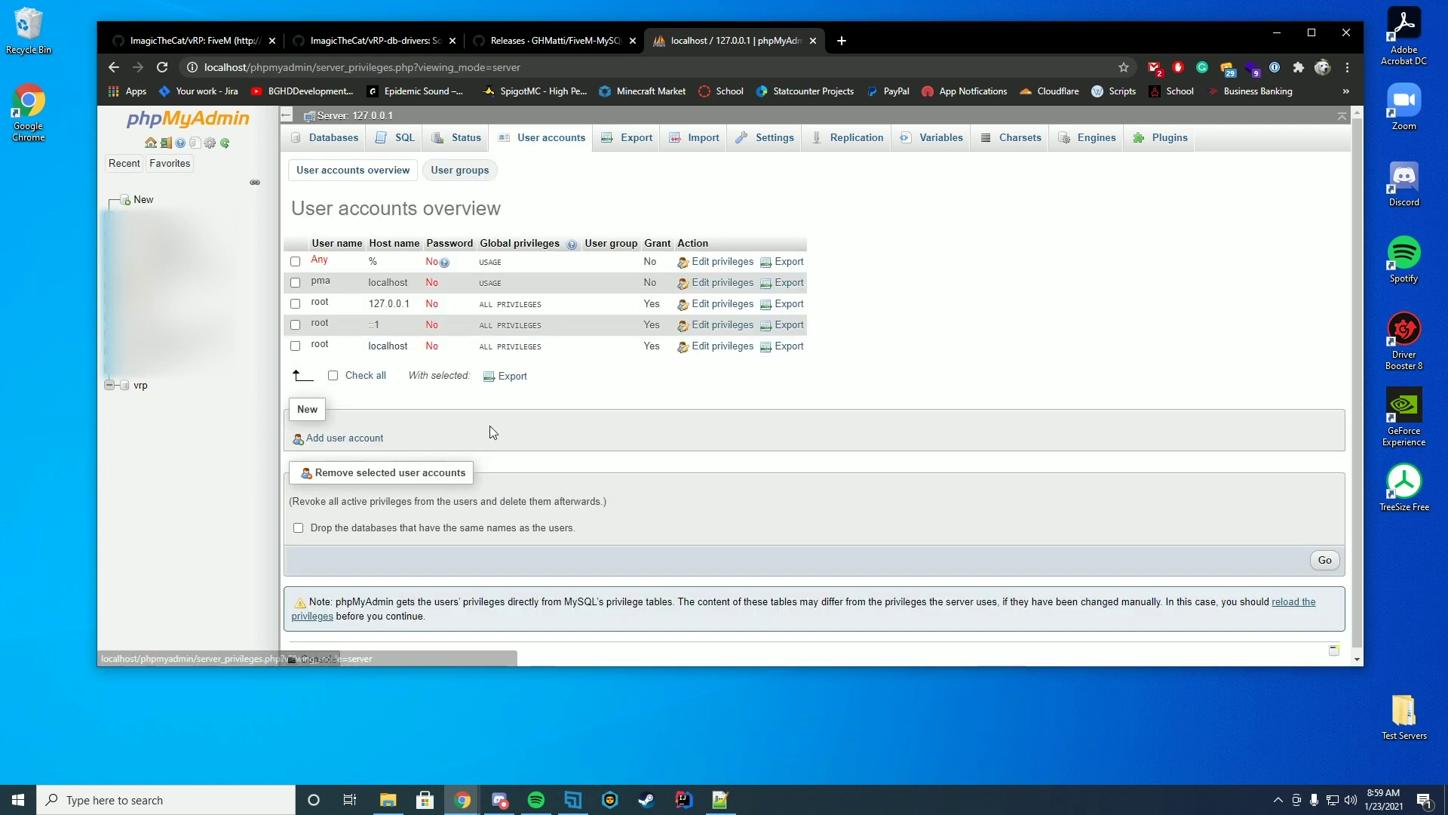
pyautogui.click(346, 439)
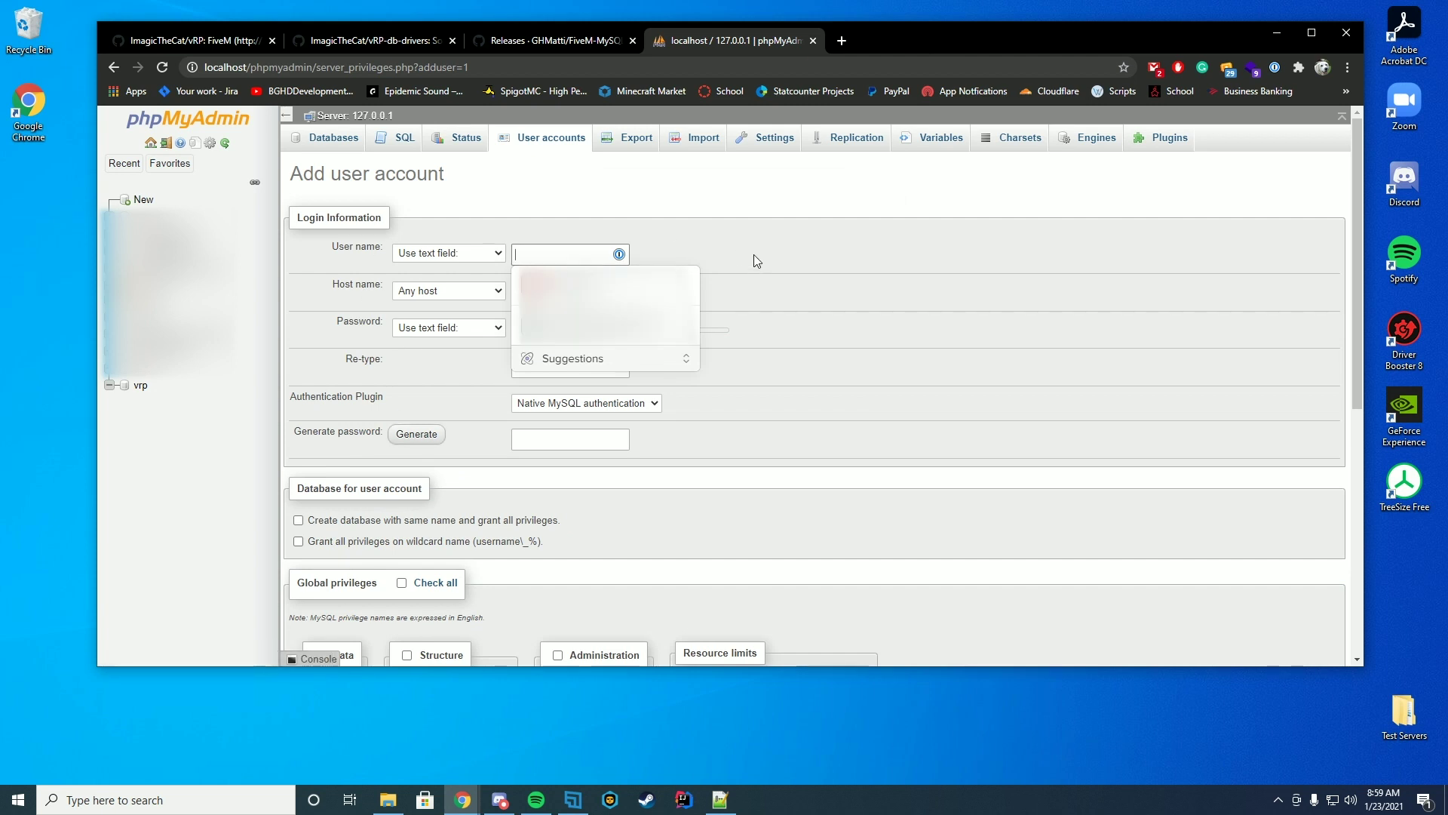
pyautogui.write('vrpuse')
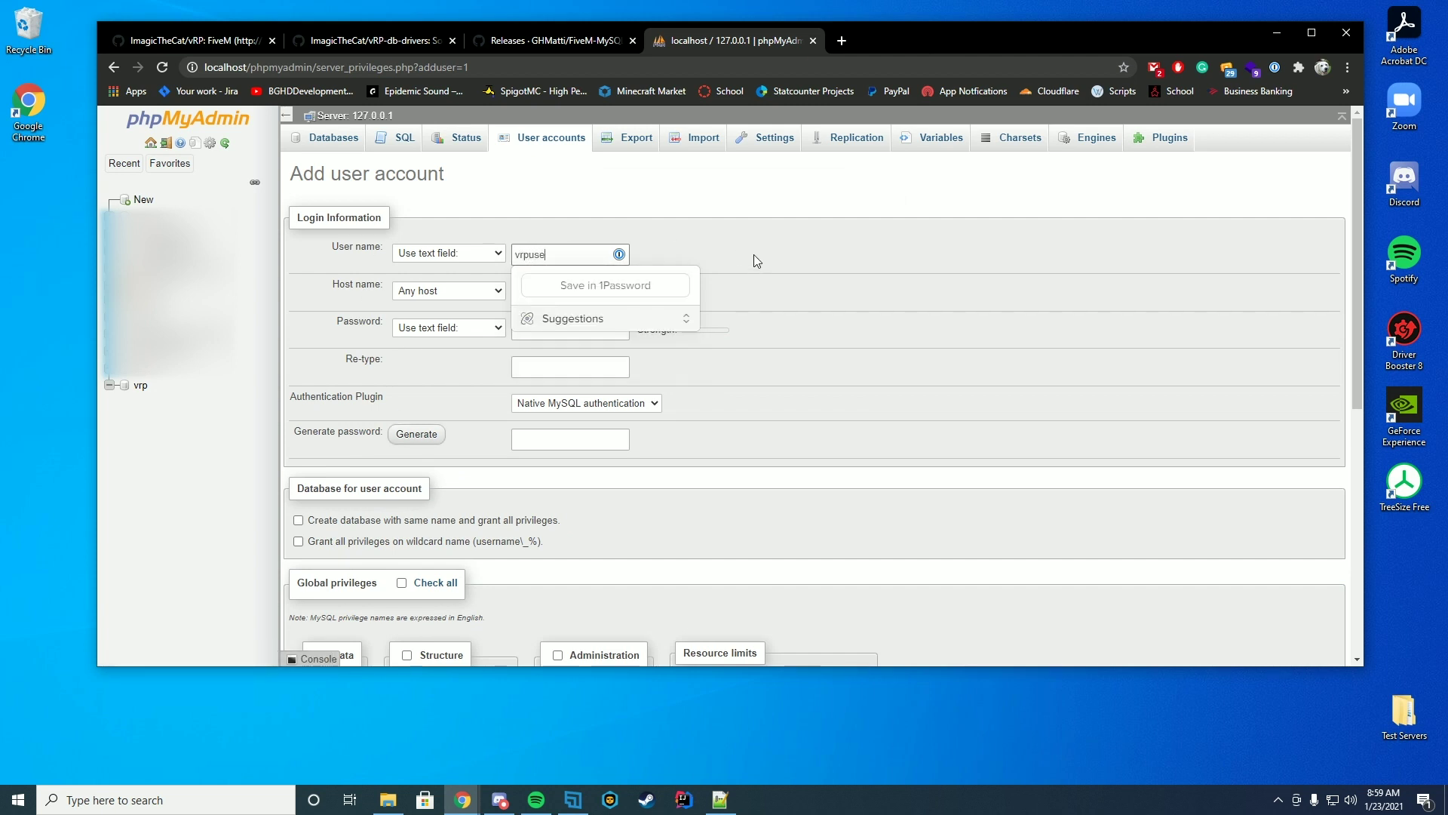
pyautogui.write('r')
pyautogui.press('Tab')
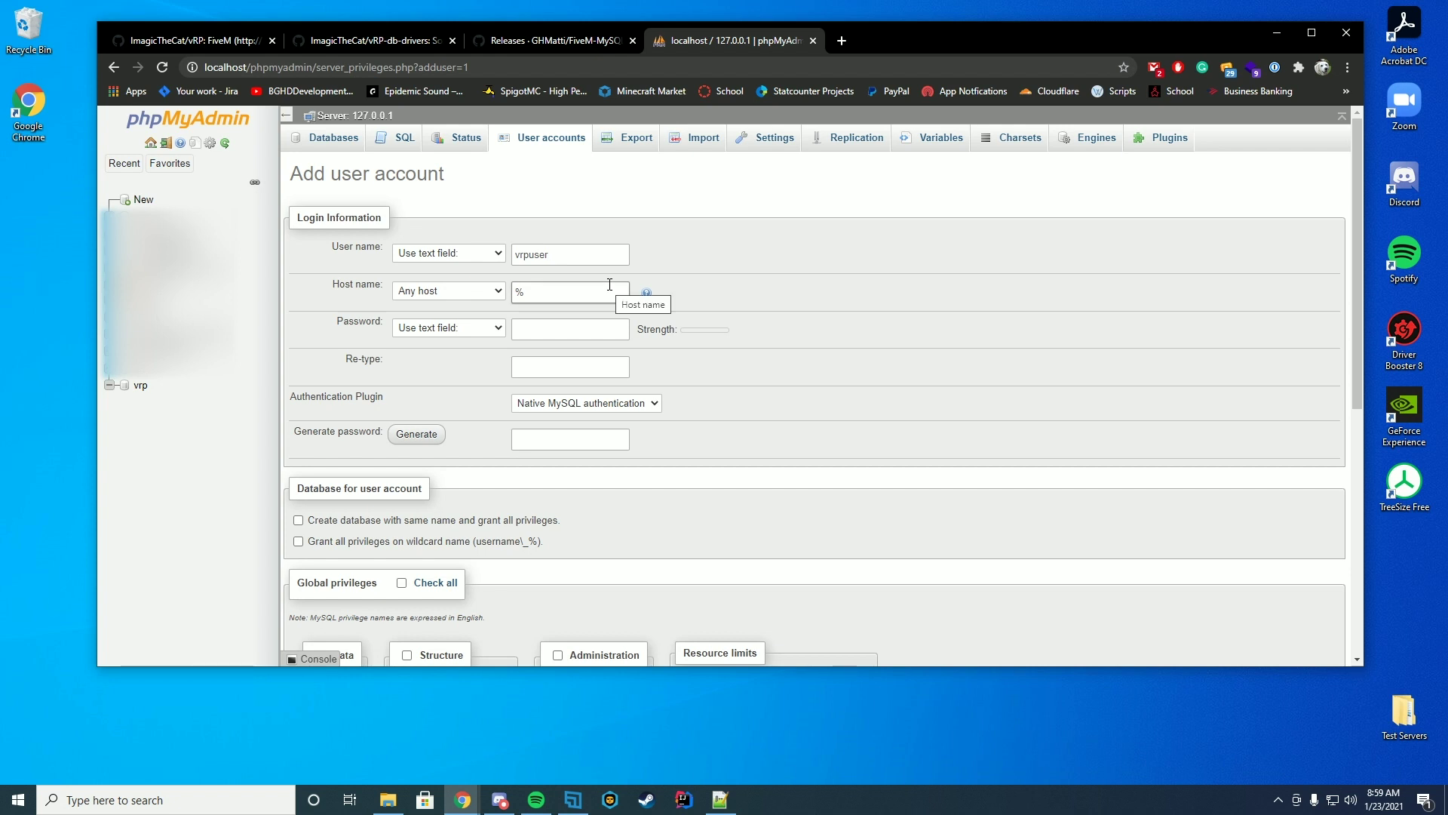
pyautogui.click(532, 287)
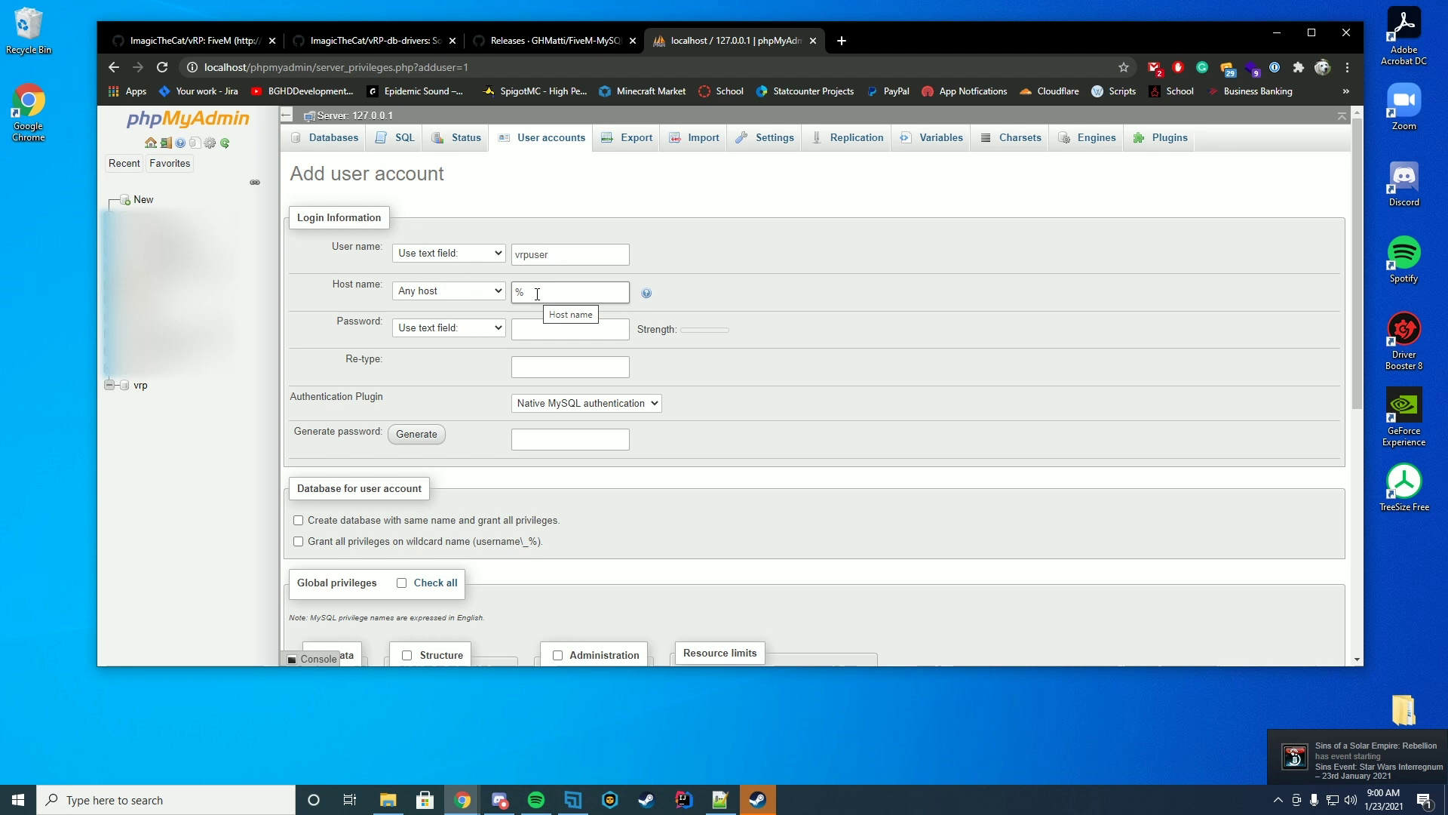
# Enter and confirm the vrpuser password, then create the account.
pyautogui.click(572, 329)
pyautogui.write('p')
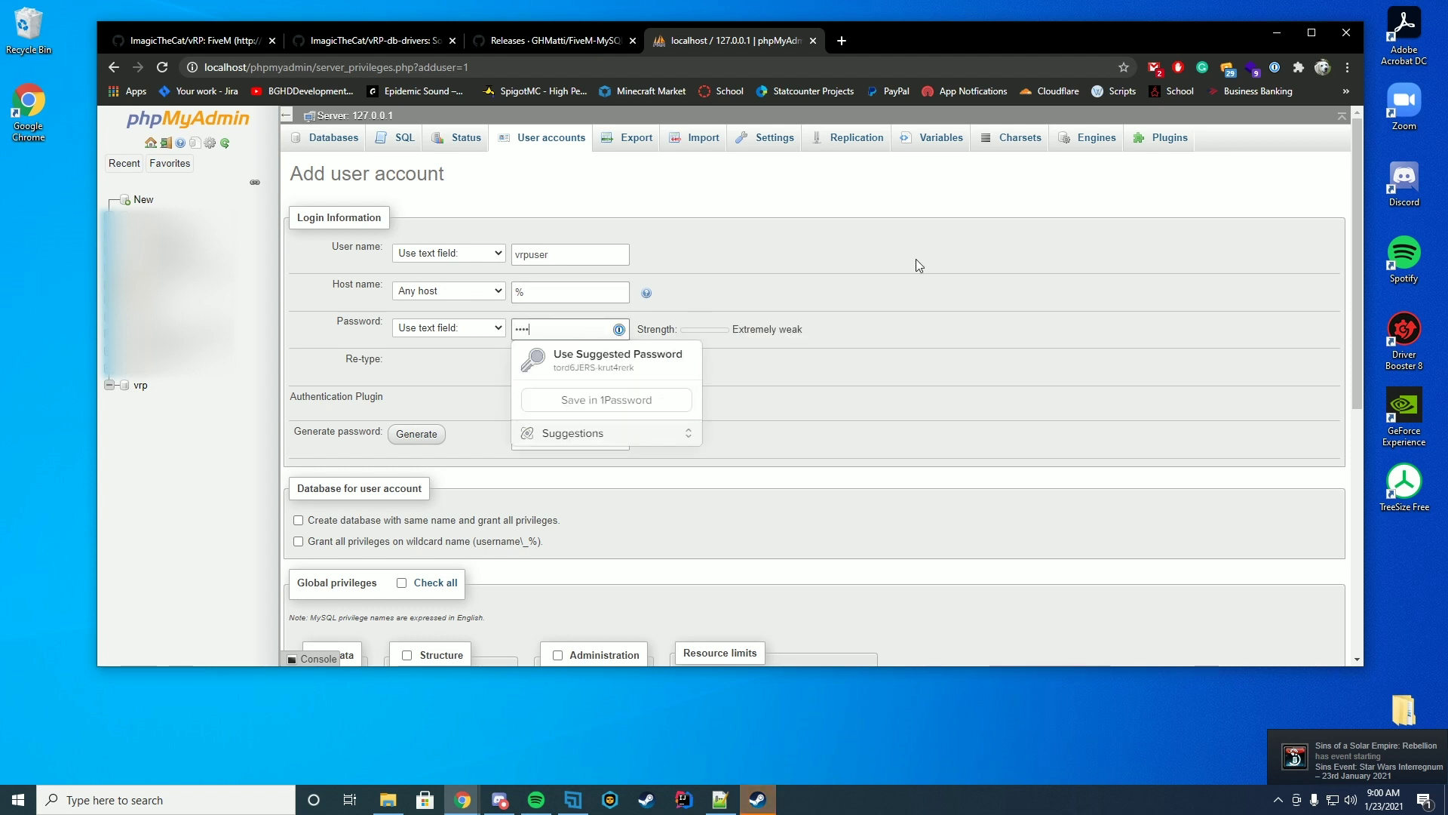
pyautogui.write('assw')
pyautogui.press('BackSpace')
pyautogui.press('BackSpace')
pyautogui.press('BackSpace')
pyautogui.write('a')
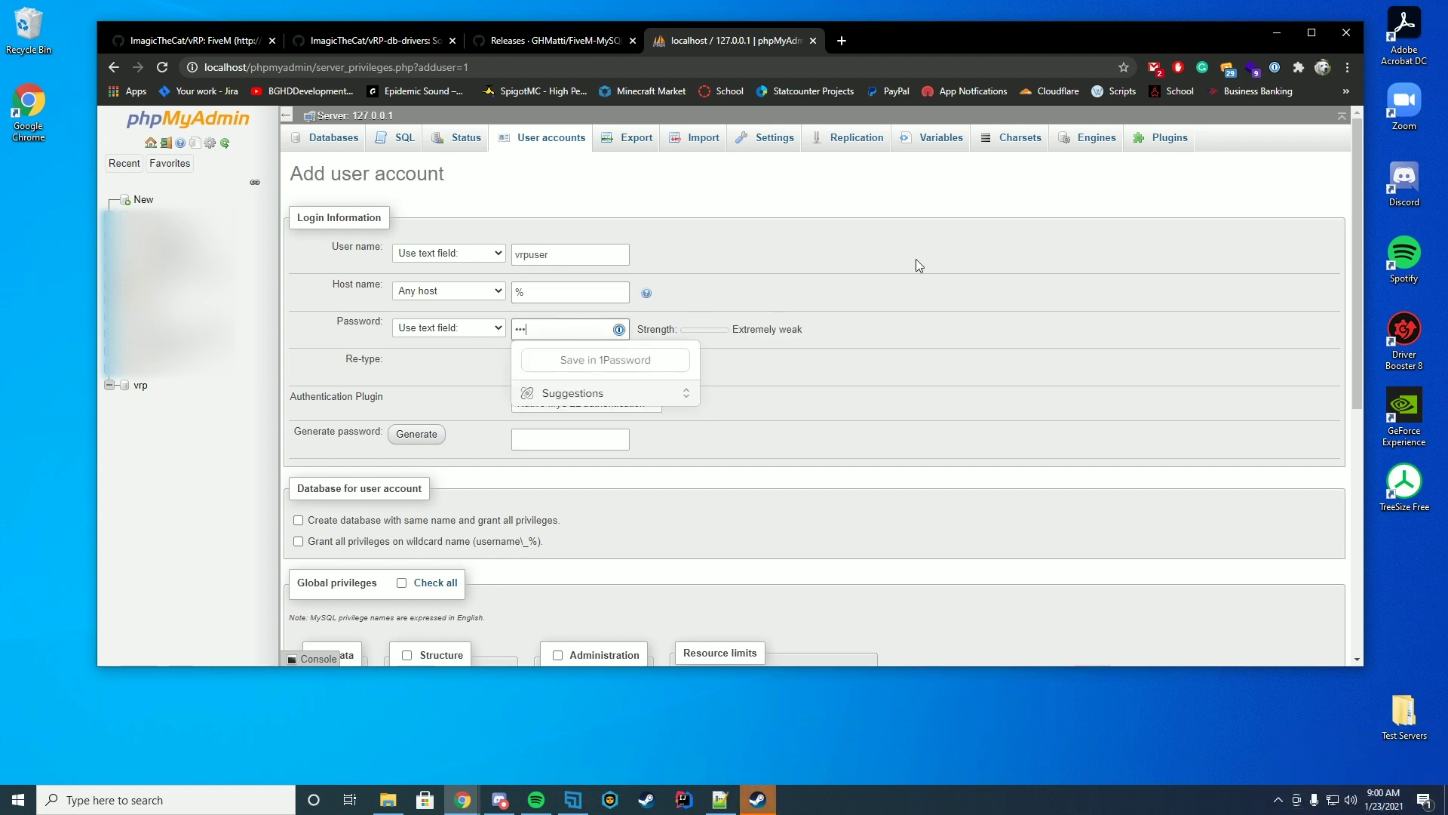
pyautogui.write('assword')
pyautogui.click(551, 316)
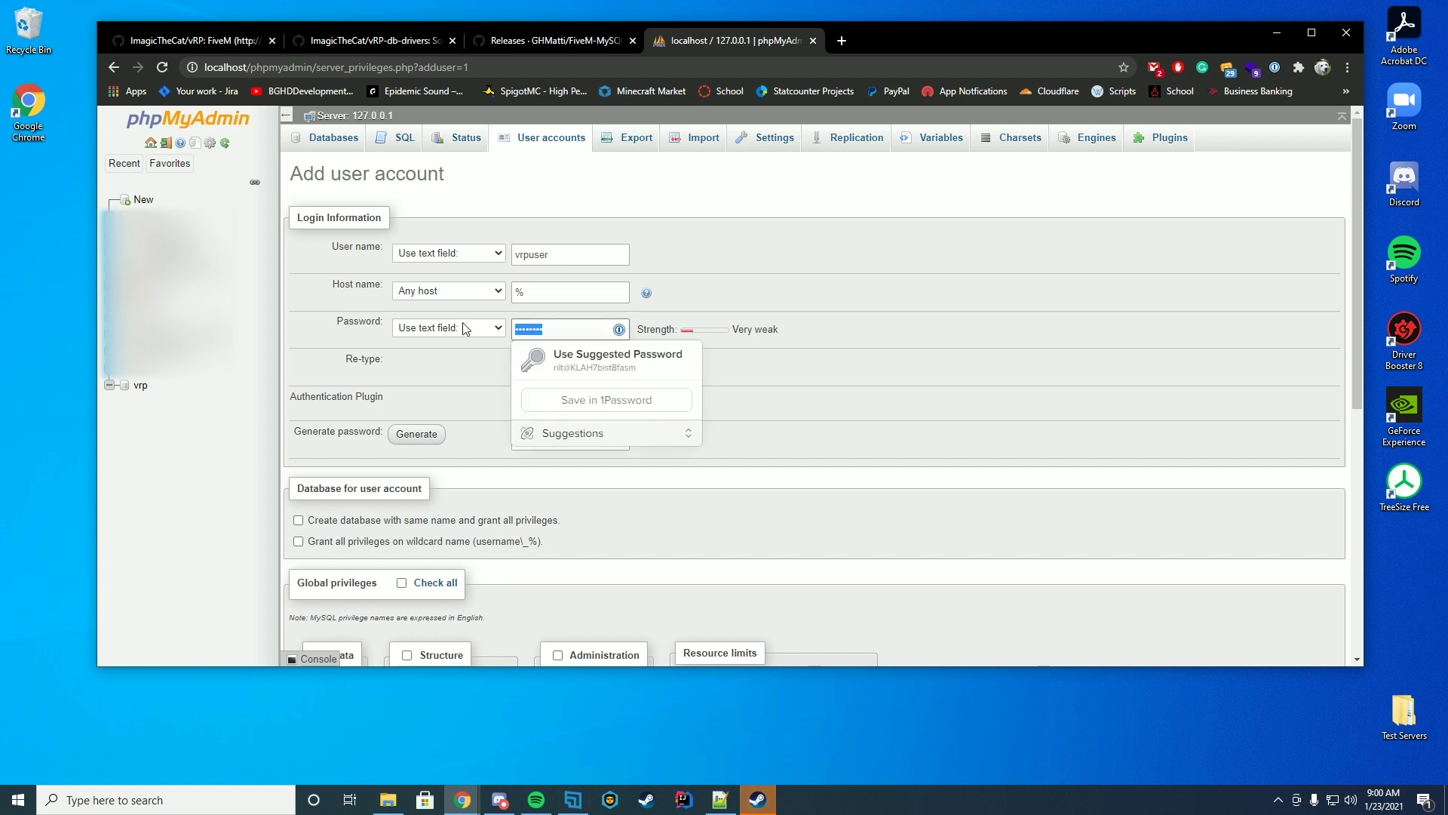
pyautogui.press('Escape')
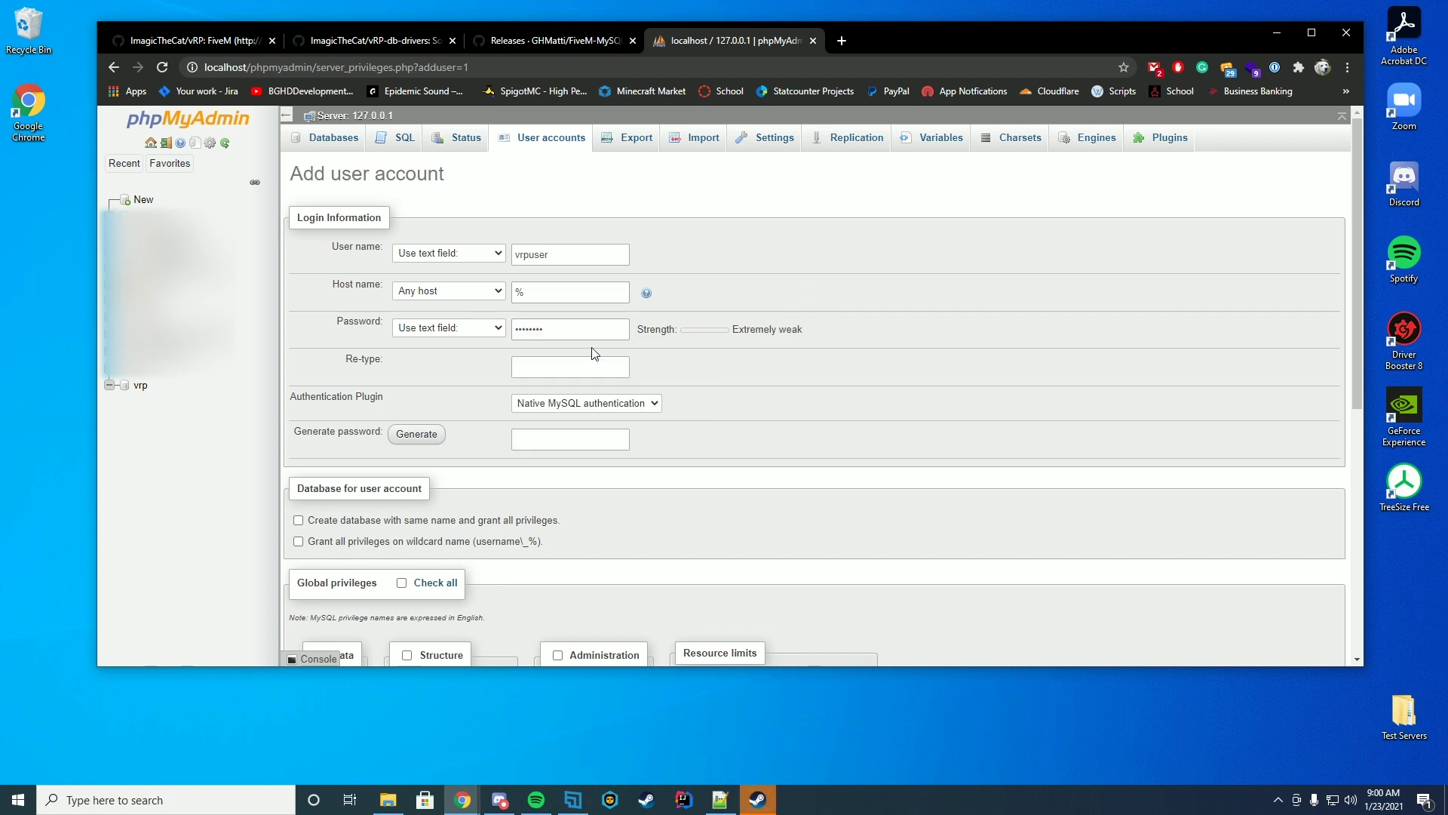
pyautogui.click(577, 365)
pyautogui.write('pas')
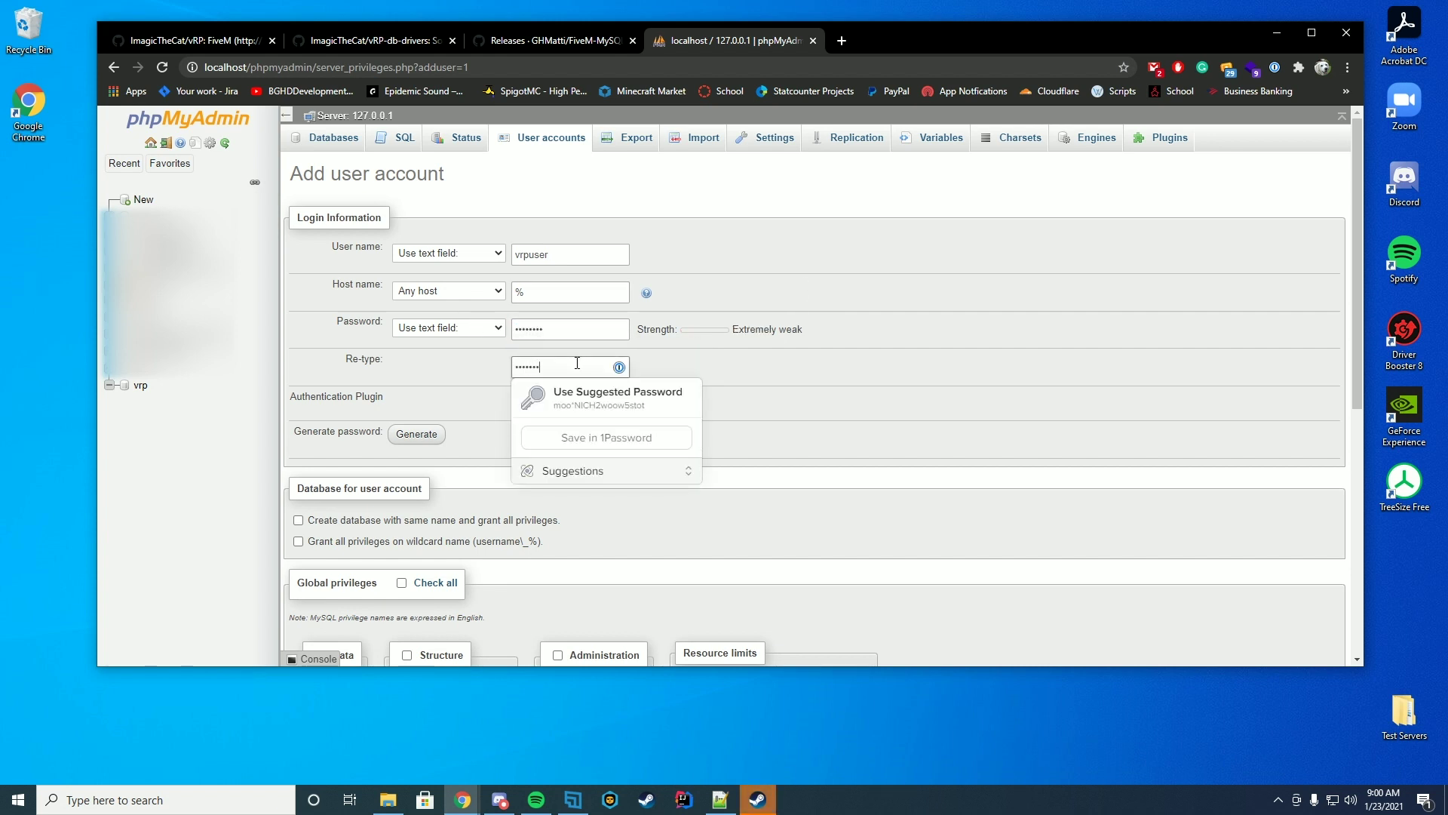
pyautogui.scroll(-2, 793, 280)
pyautogui.scroll(-1, 486, 392)
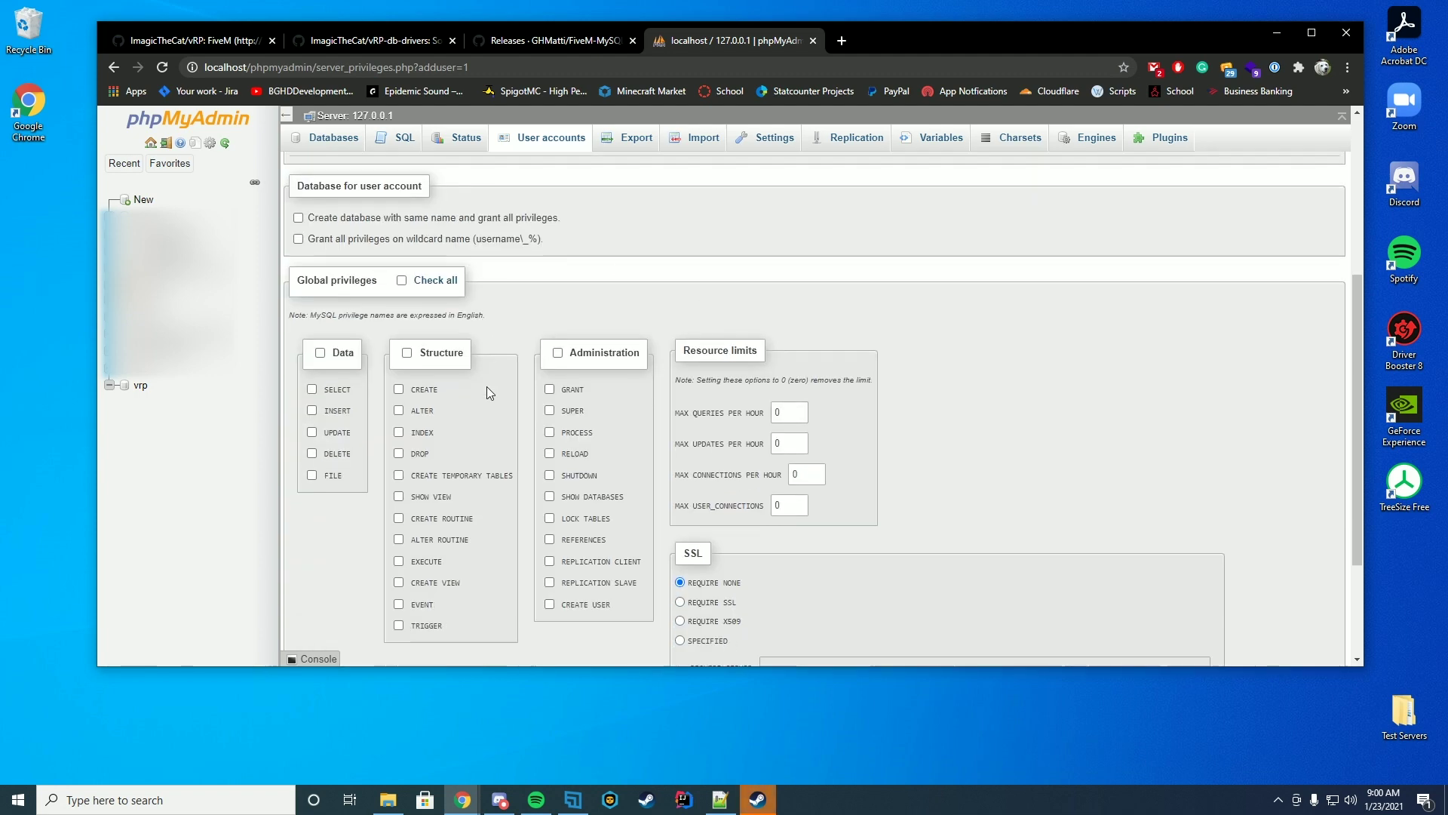
pyautogui.scroll(-2, 486, 393)
pyautogui.scroll(8, 793, 452)
pyautogui.scroll(-5, 1019, 509)
pyautogui.scroll(-2, 1330, 603)
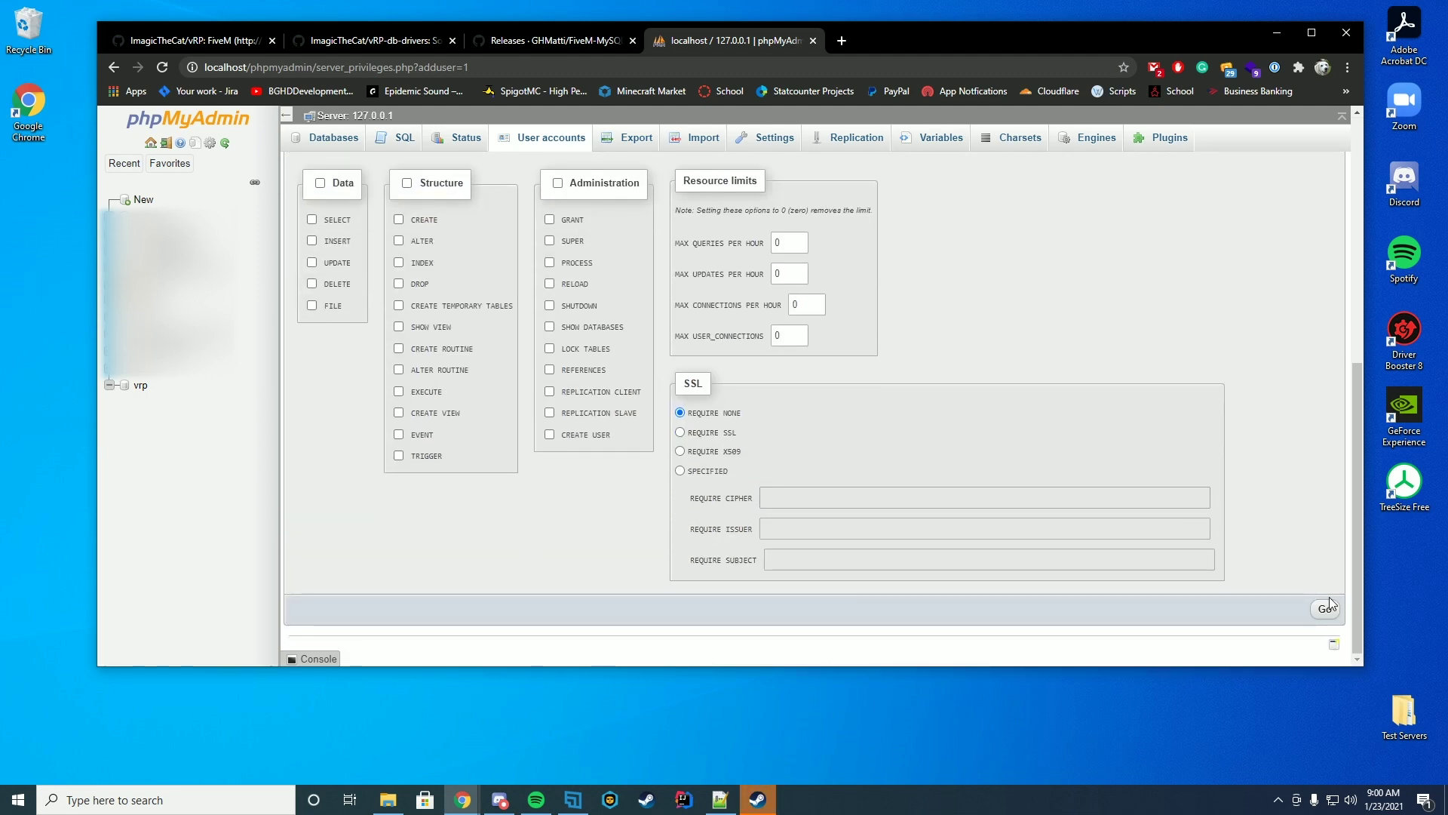
pyautogui.click(1326, 608)
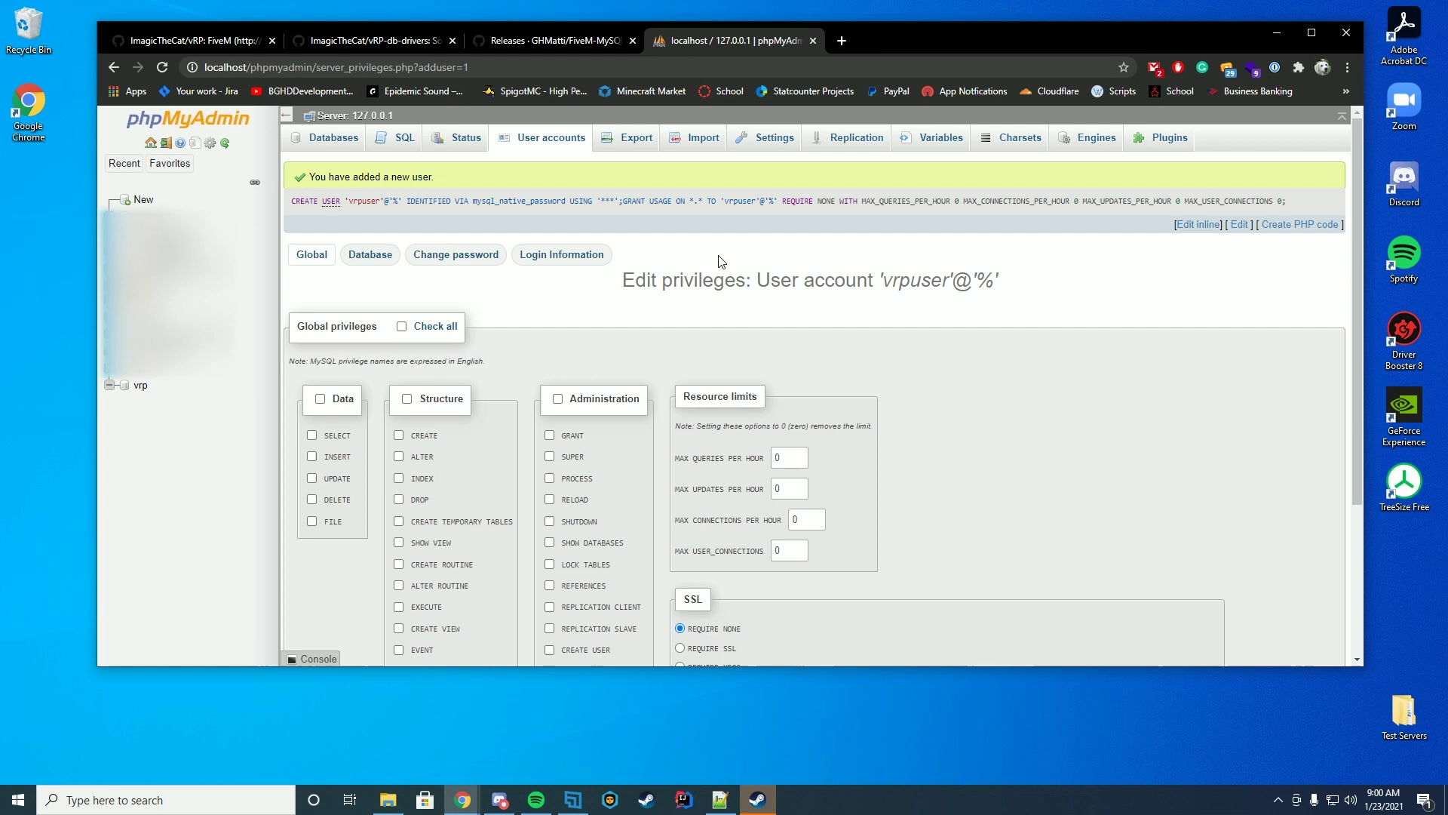
# Grant vrpuser every privilege on the vrp database, then open vrp.
pyautogui.moveTo(678, 297); pyautogui.dragTo(931, 293)
pyautogui.click(1070, 295)
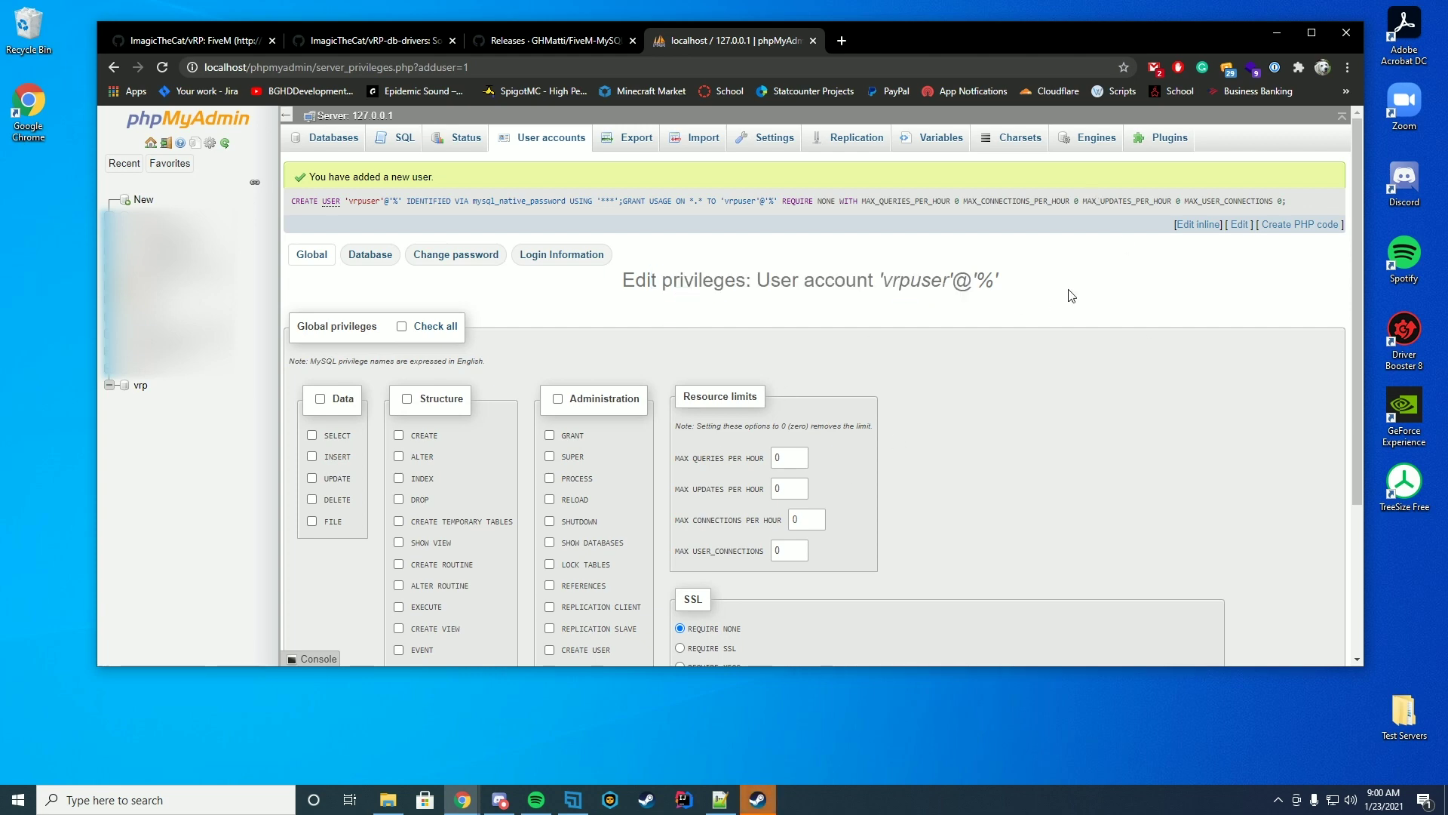
pyautogui.click(371, 262)
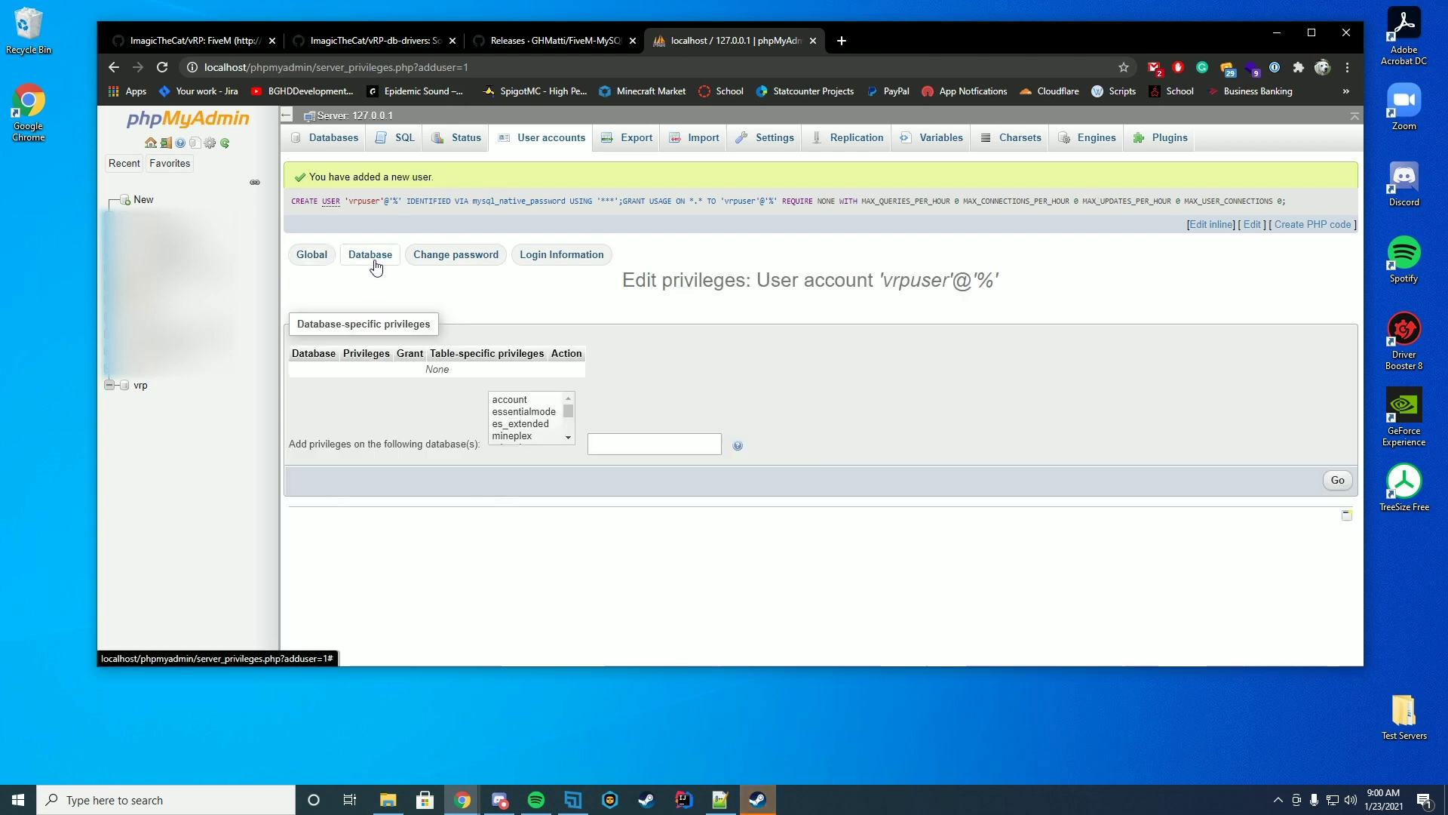
pyautogui.scroll(-2, 525, 419)
pyautogui.click(516, 436)
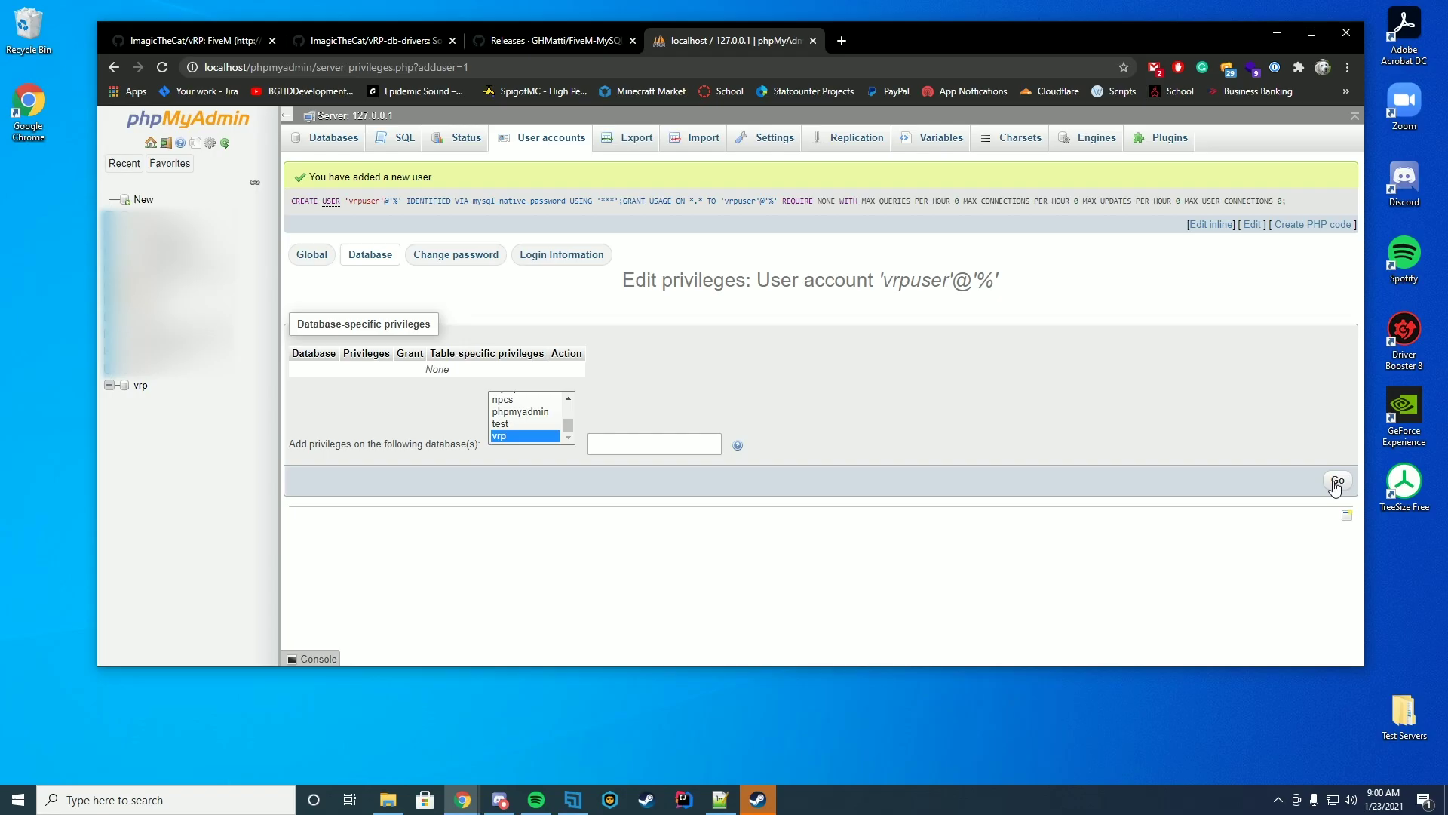
pyautogui.click(1331, 479)
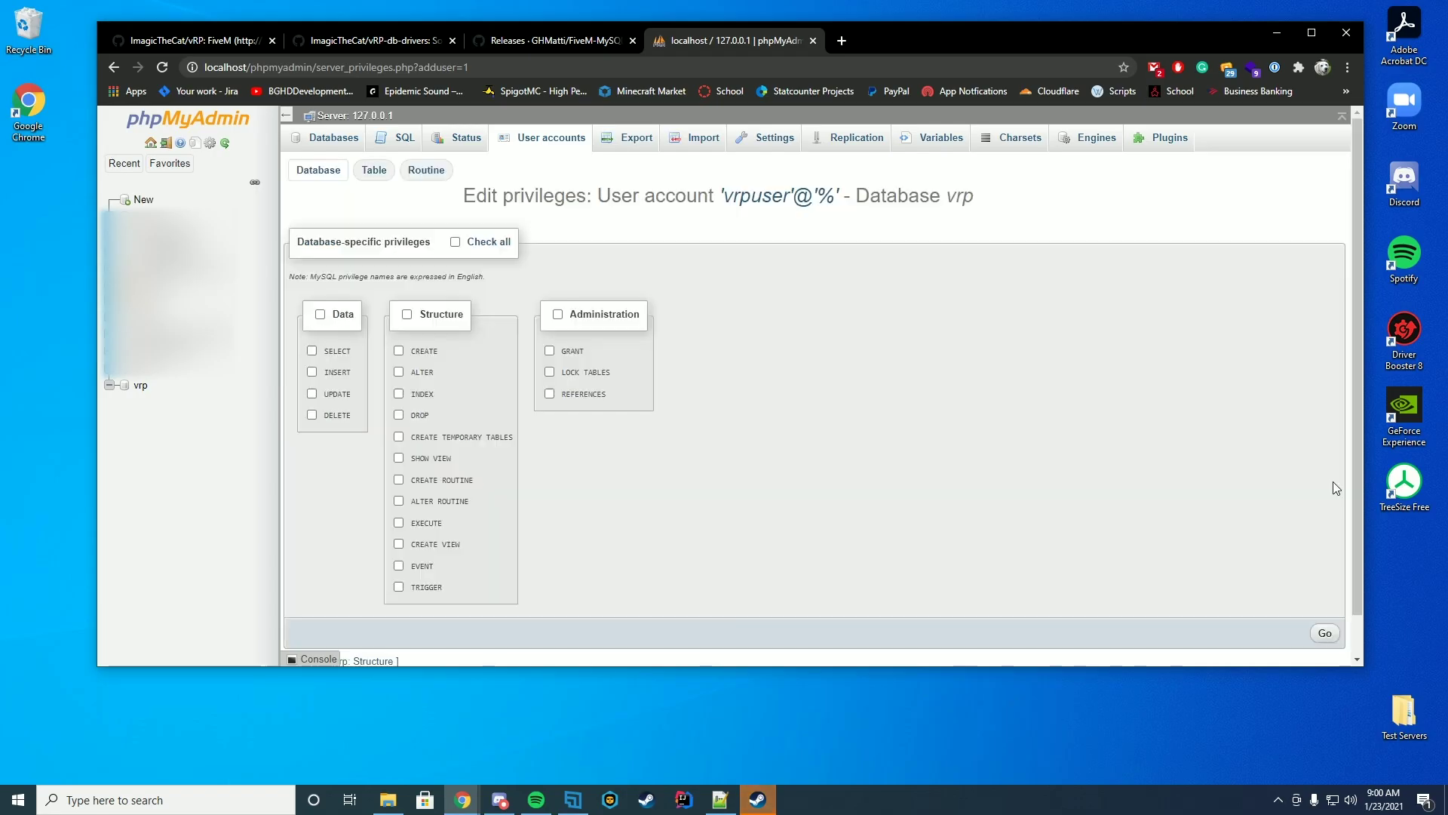
pyautogui.click(488, 245)
pyautogui.scroll(-1, 1004, 479)
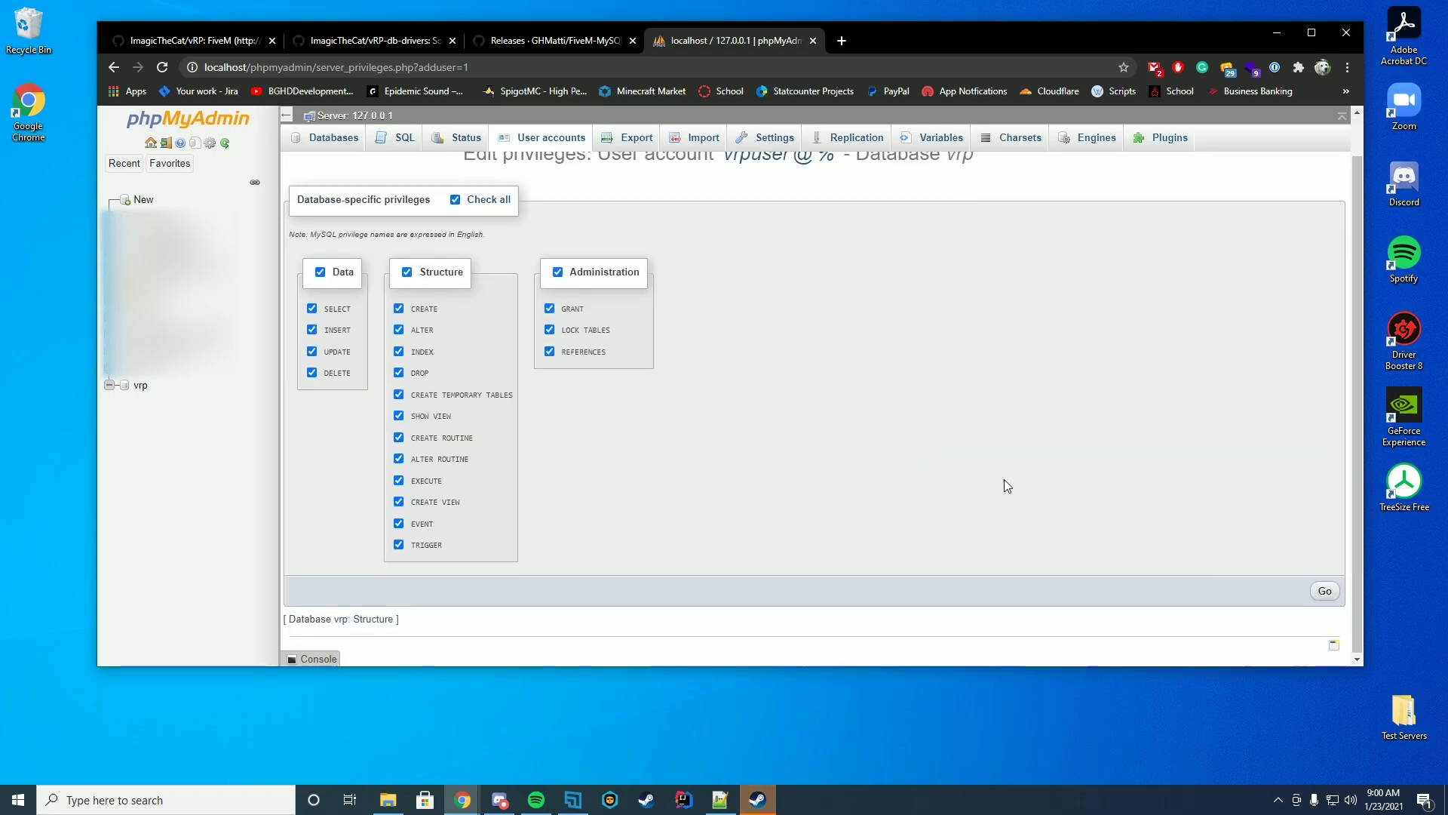
pyautogui.click(1323, 592)
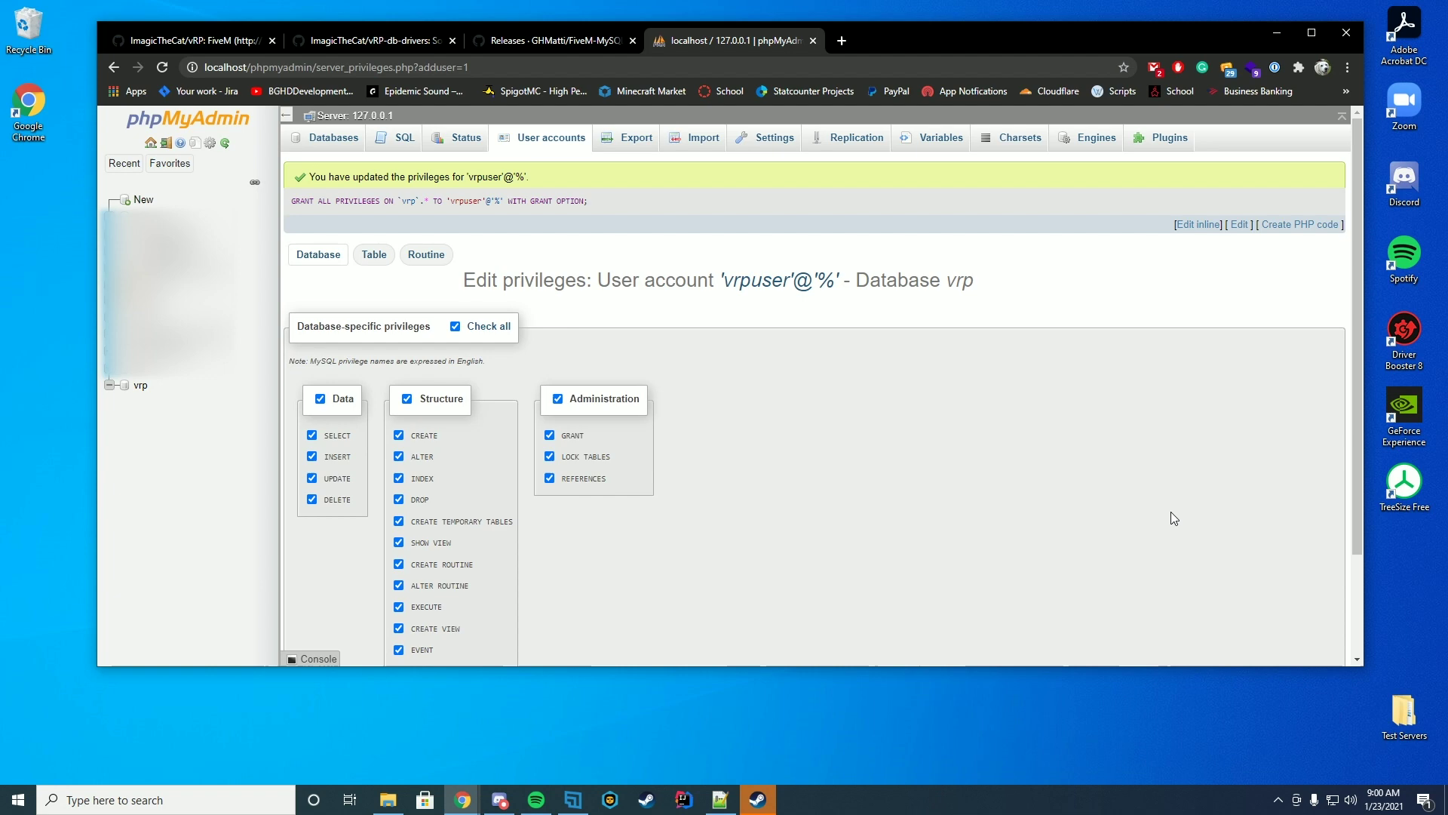
pyautogui.click(141, 387)
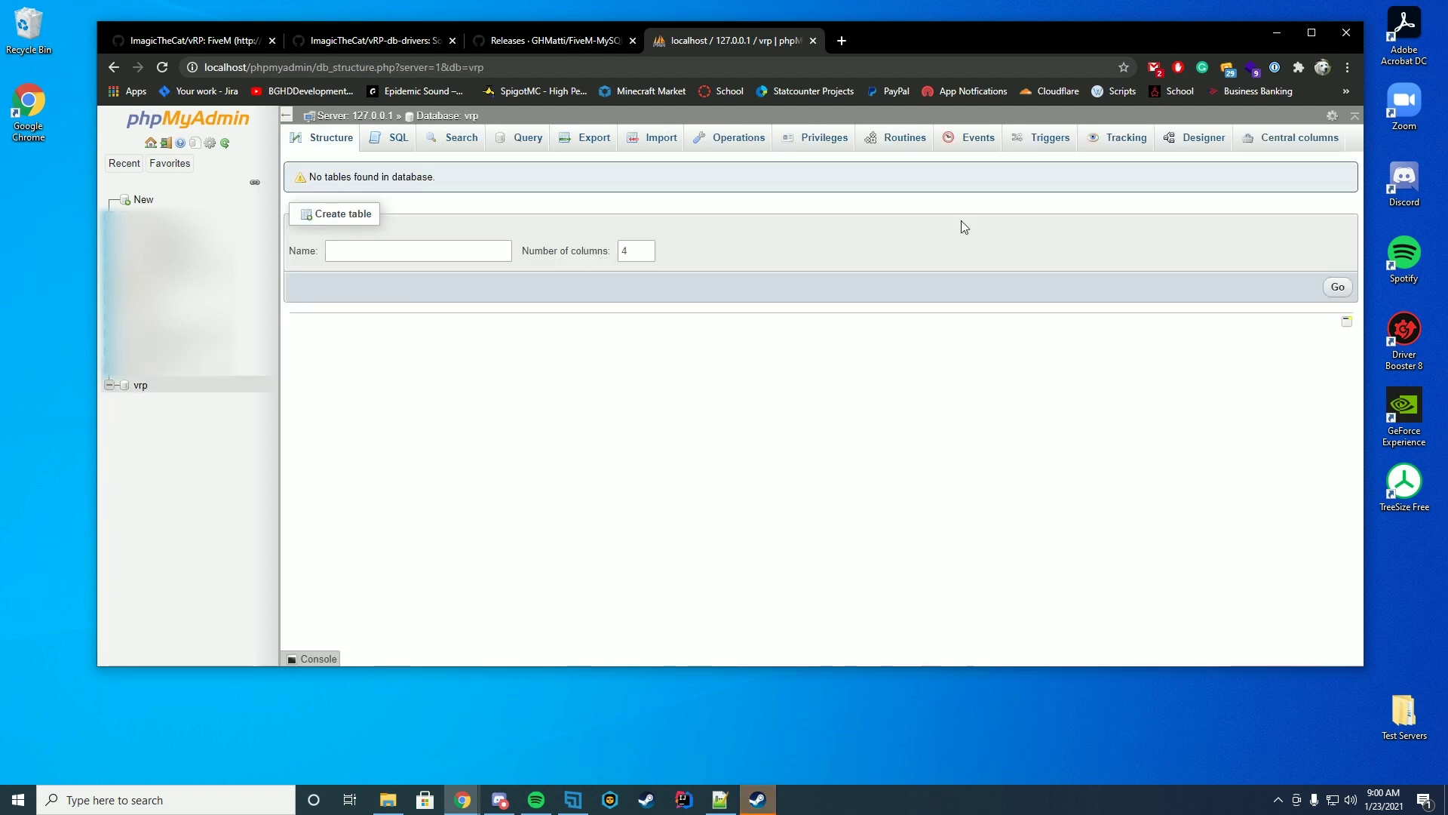
# Set Database to vrp, Username to vrpuser and the password in settings.xml.
pyautogui.click(1284, 37)
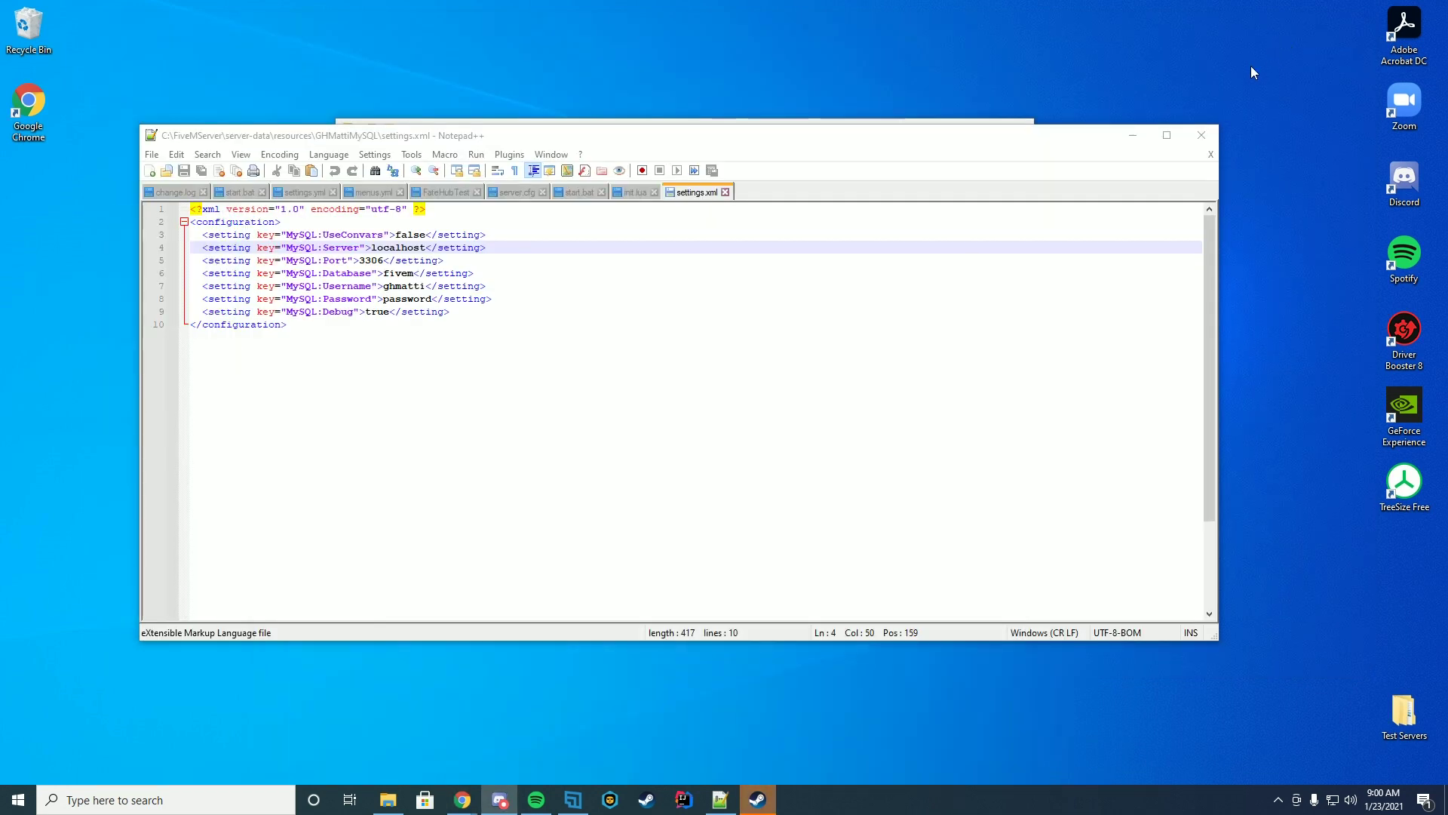
pyautogui.click(846, 298)
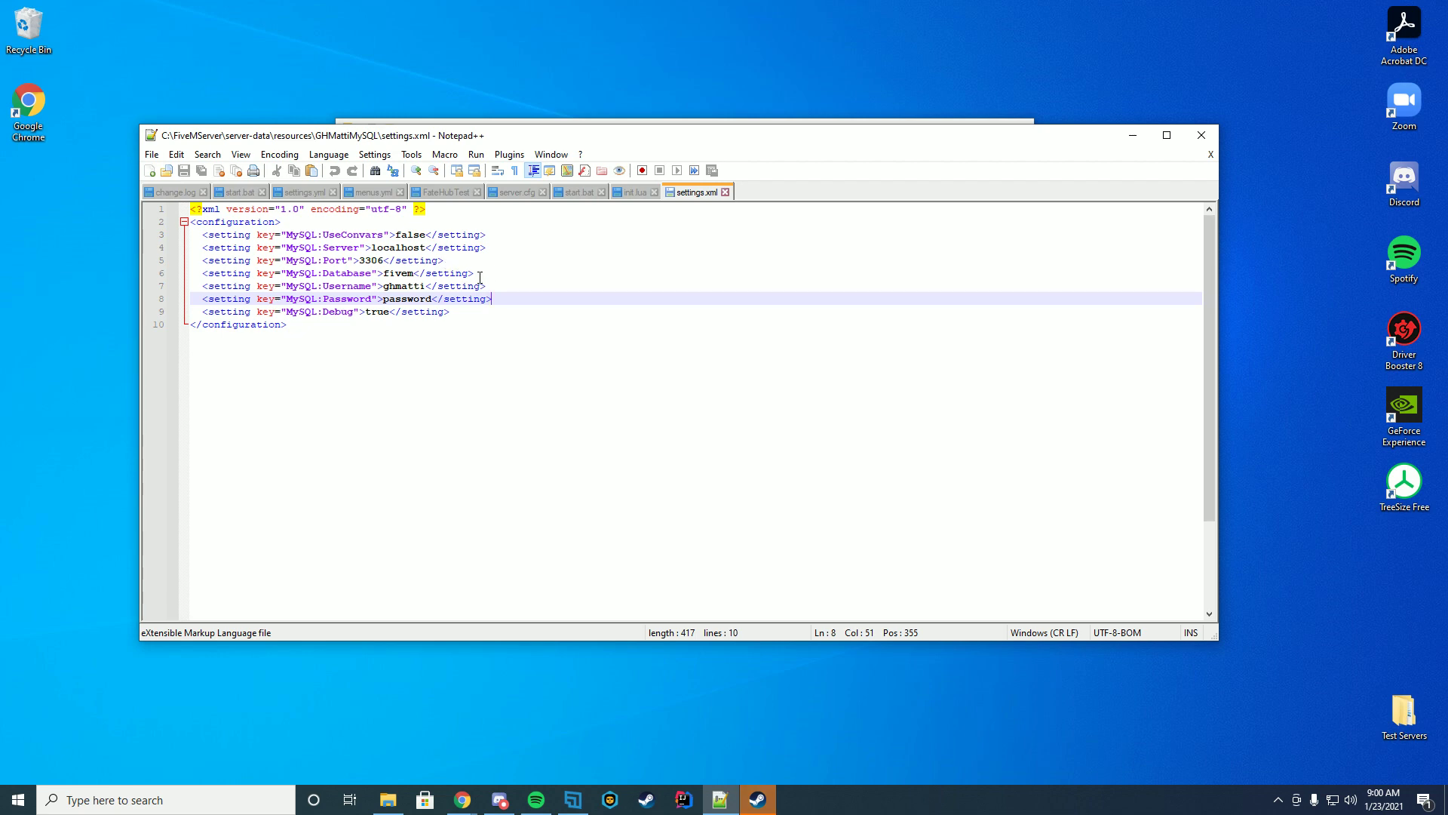
pyautogui.click(527, 261)
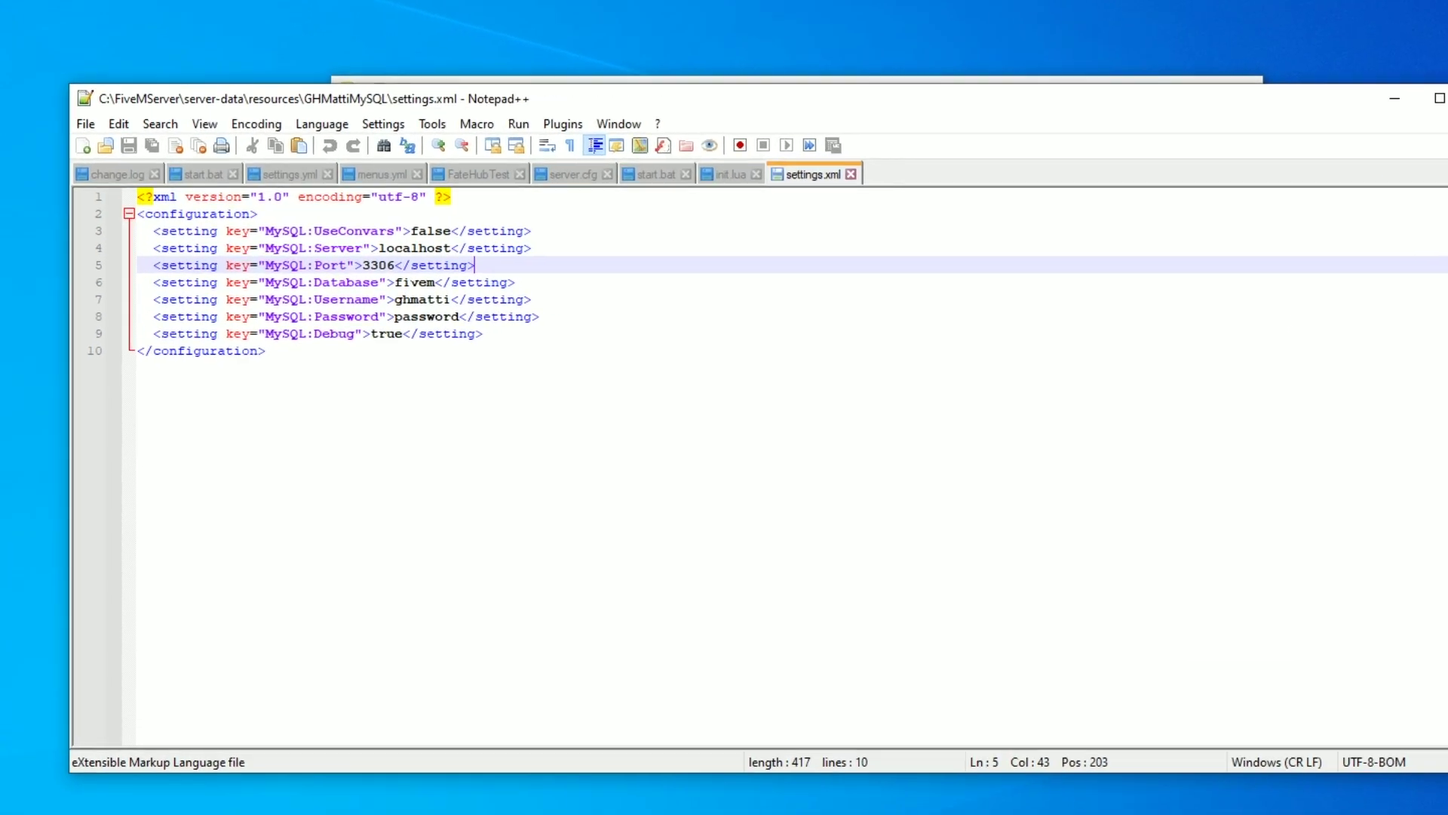
pyautogui.doubleClick(414, 282)
pyautogui.write('v')
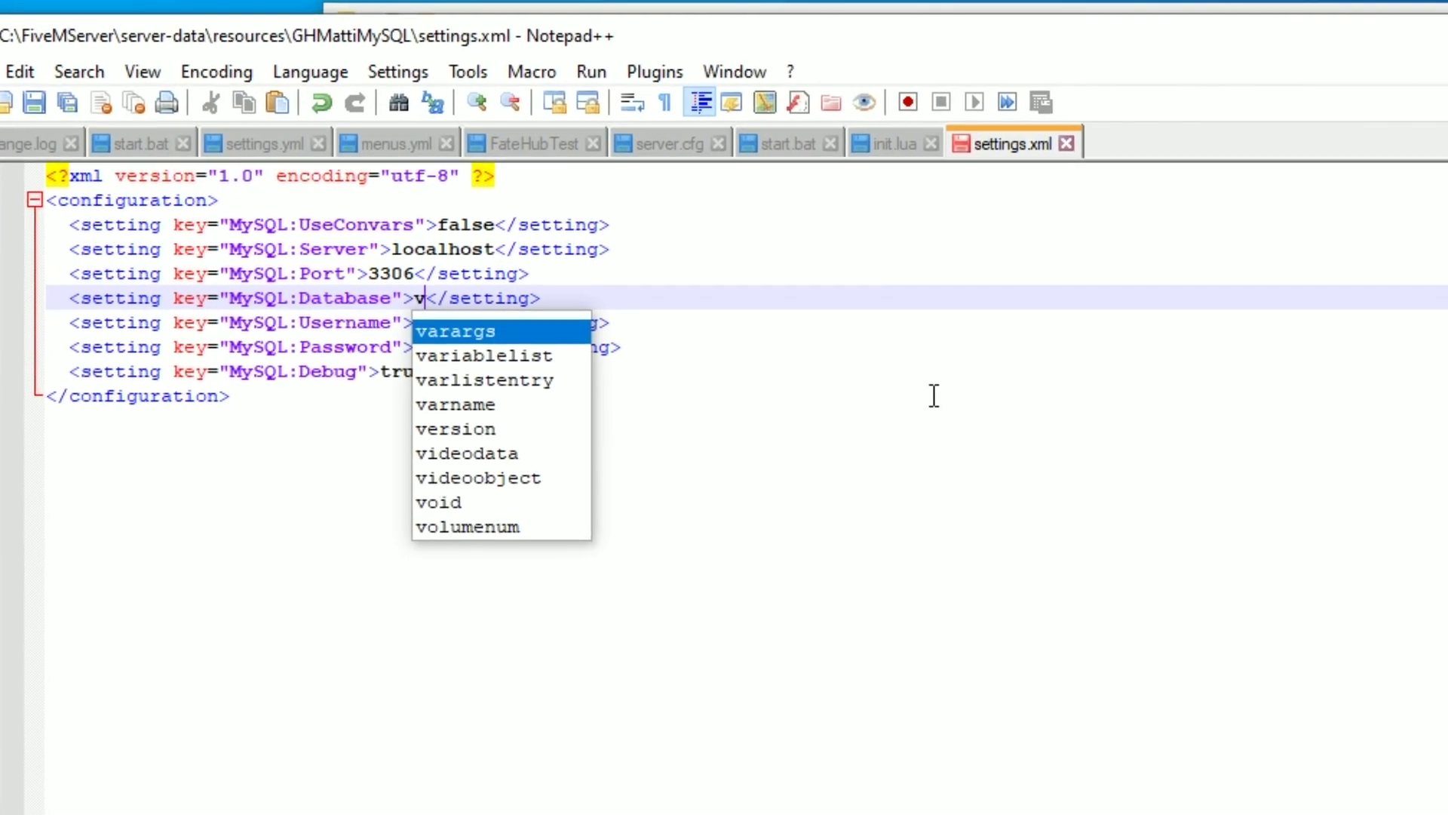
pyautogui.write('rp')
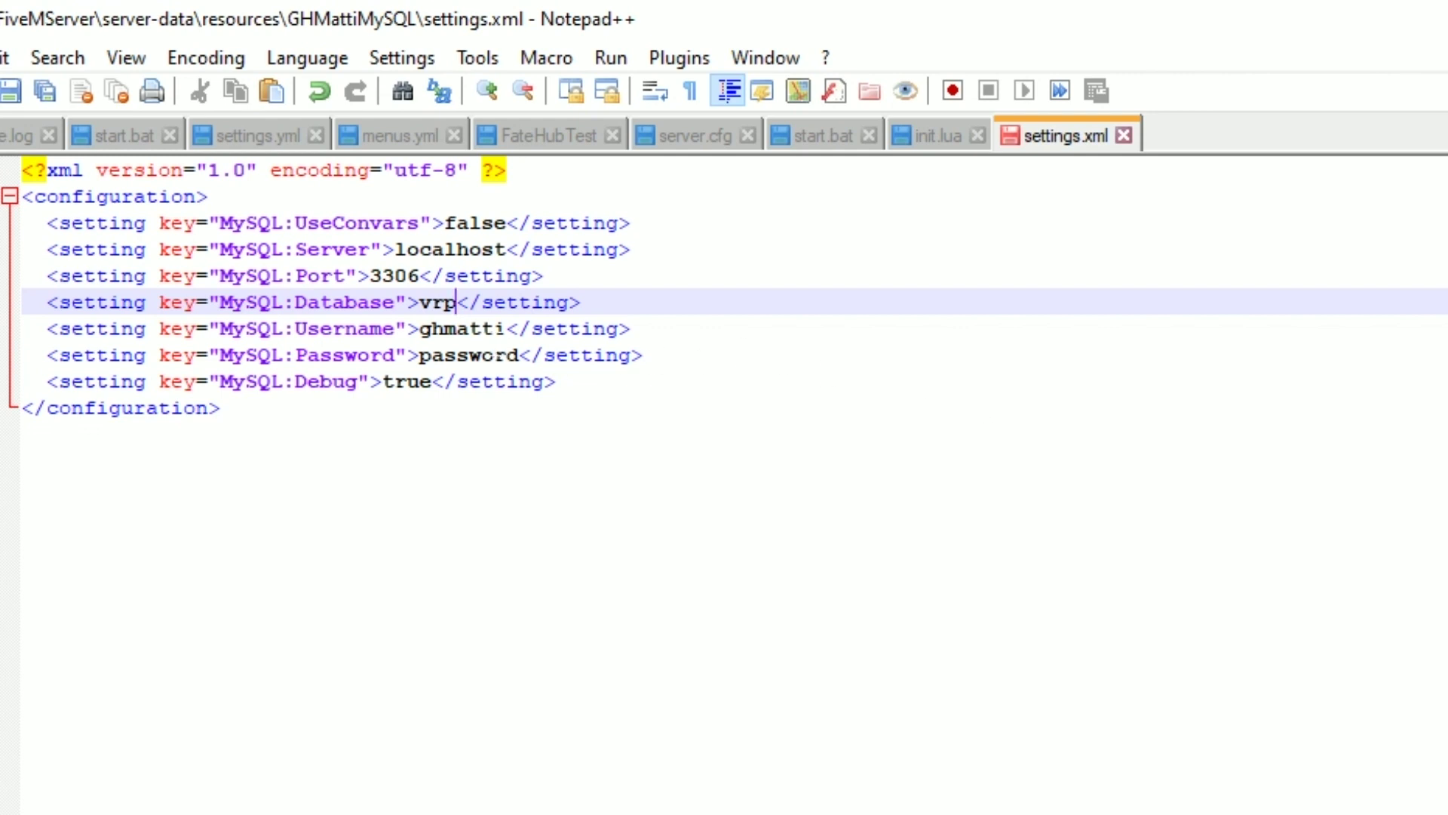
pyautogui.doubleClick(466, 354)
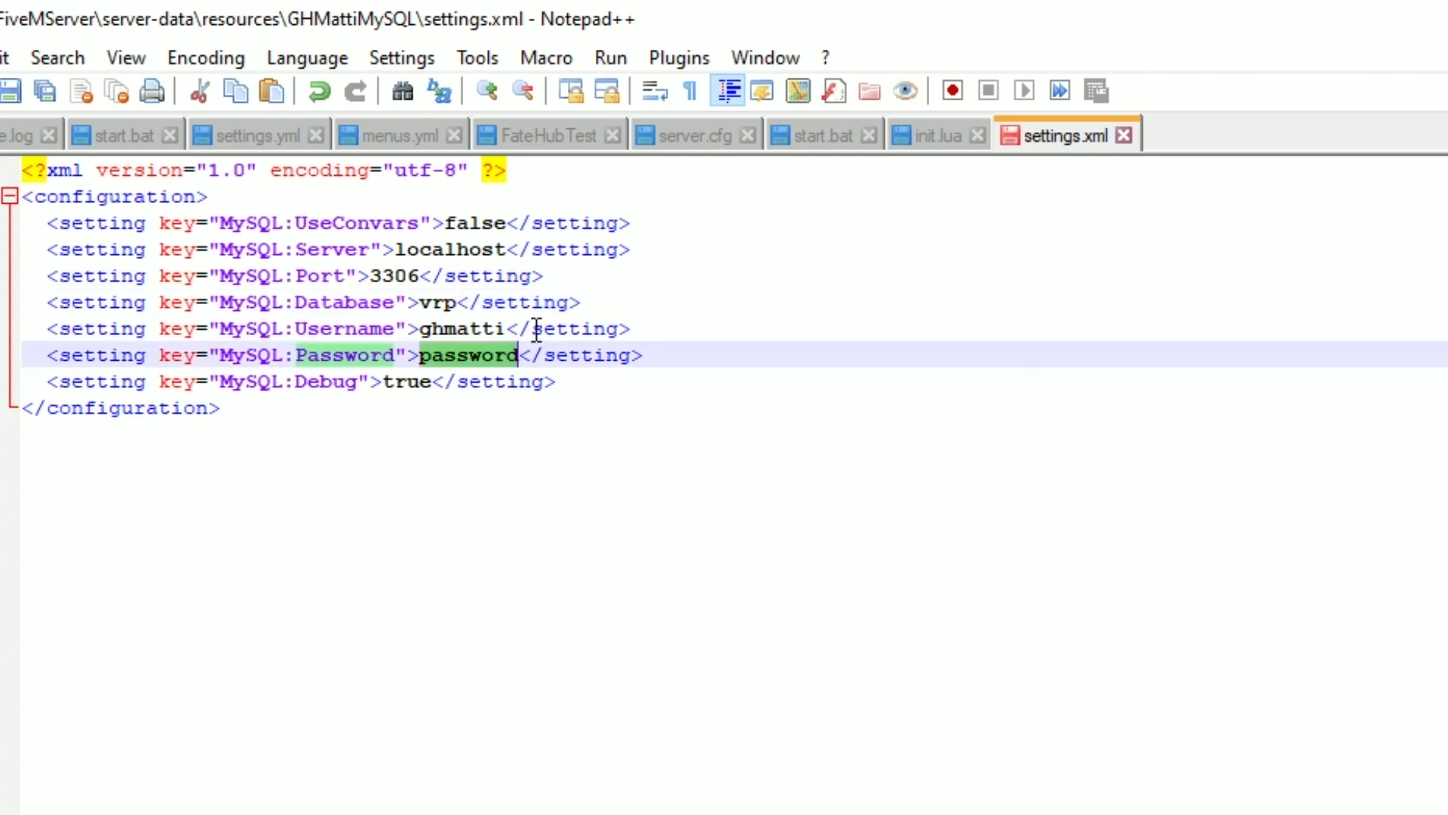
pyautogui.doubleClick(453, 328)
pyautogui.write('vrpuser')
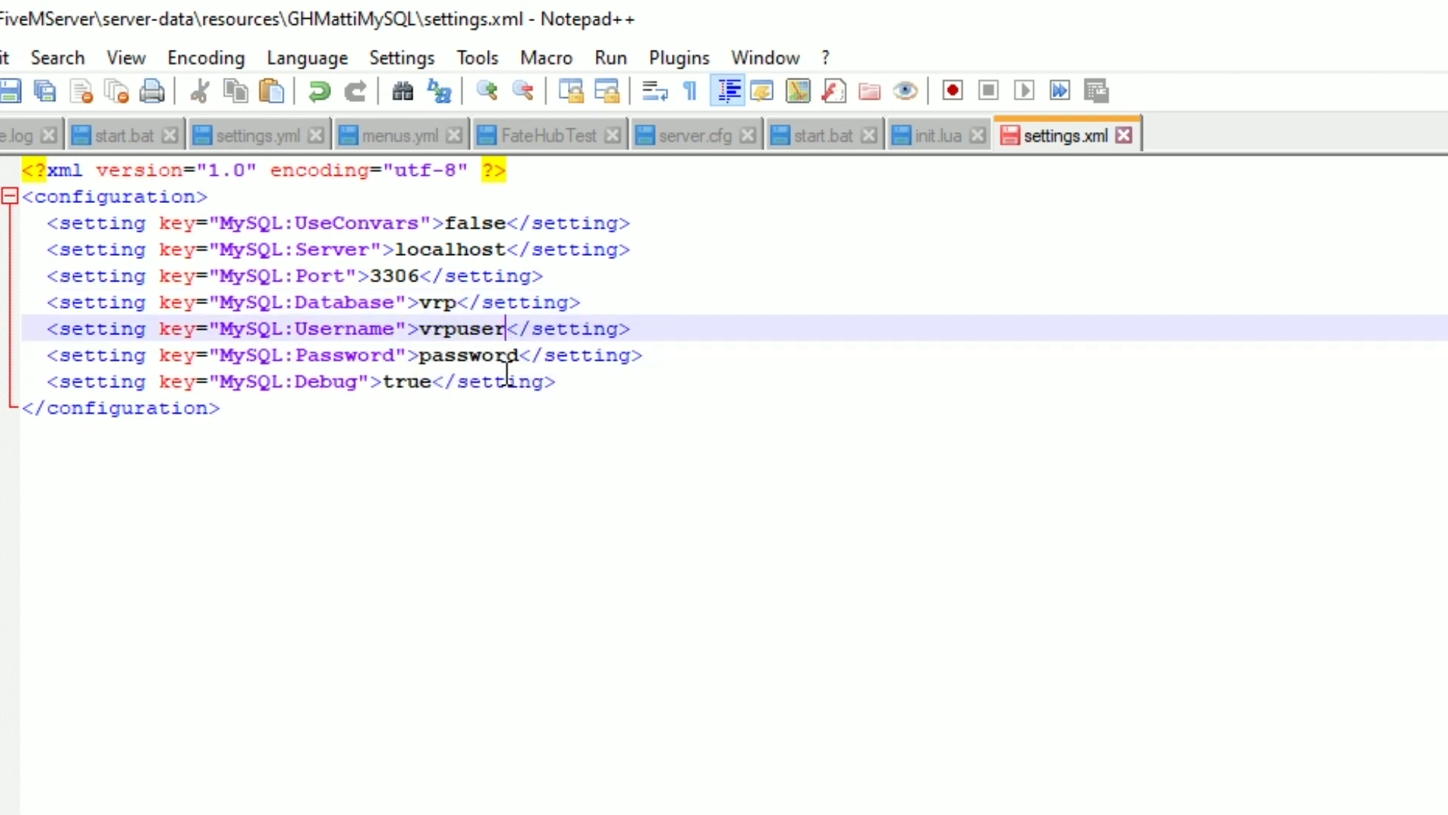
pyautogui.press('Up')
pyautogui.press('Down')
pyautogui.press('Down')
pyautogui.click(764, 362)
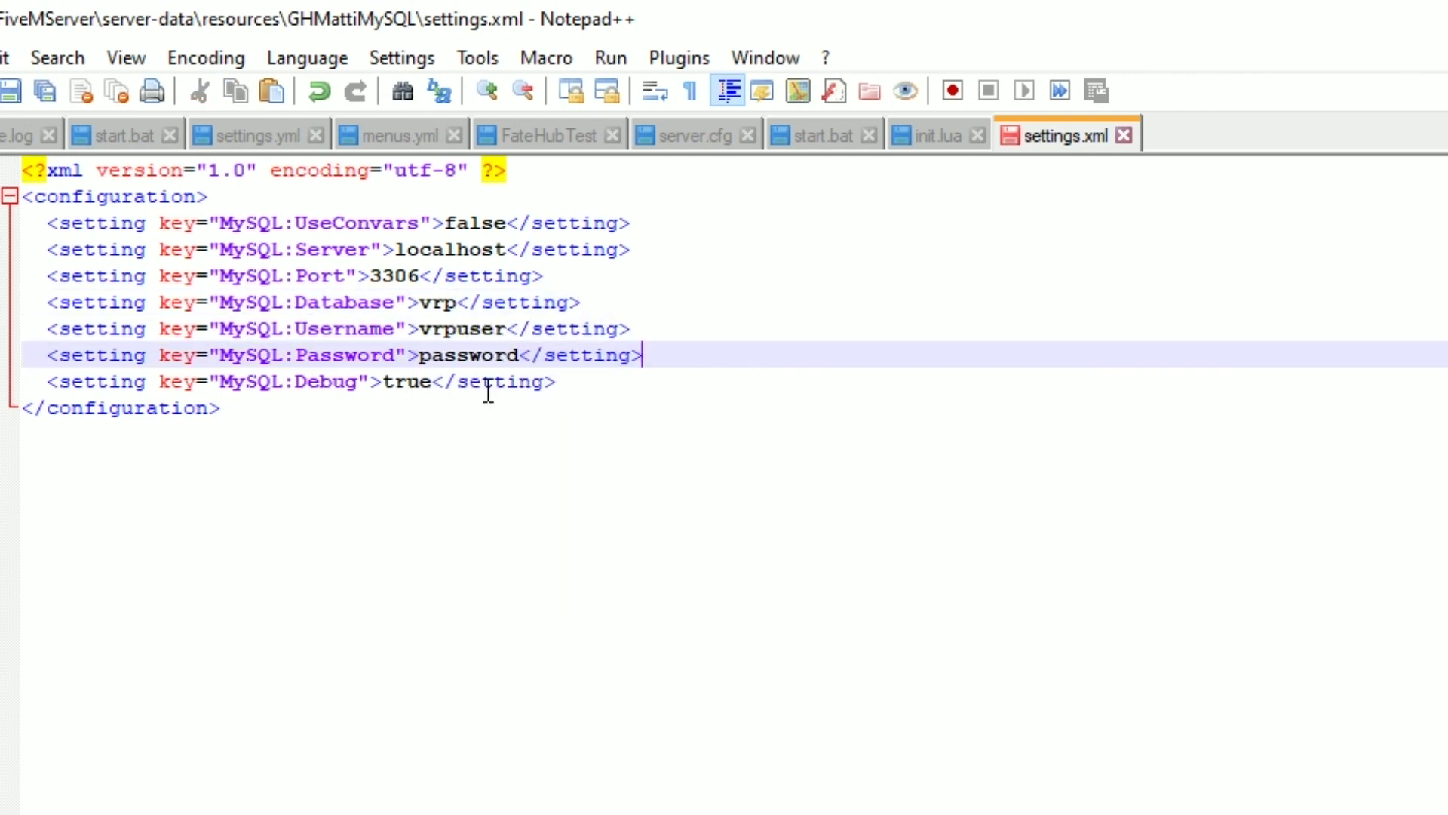
pyautogui.click(290, 381)
pyautogui.click(796, 404)
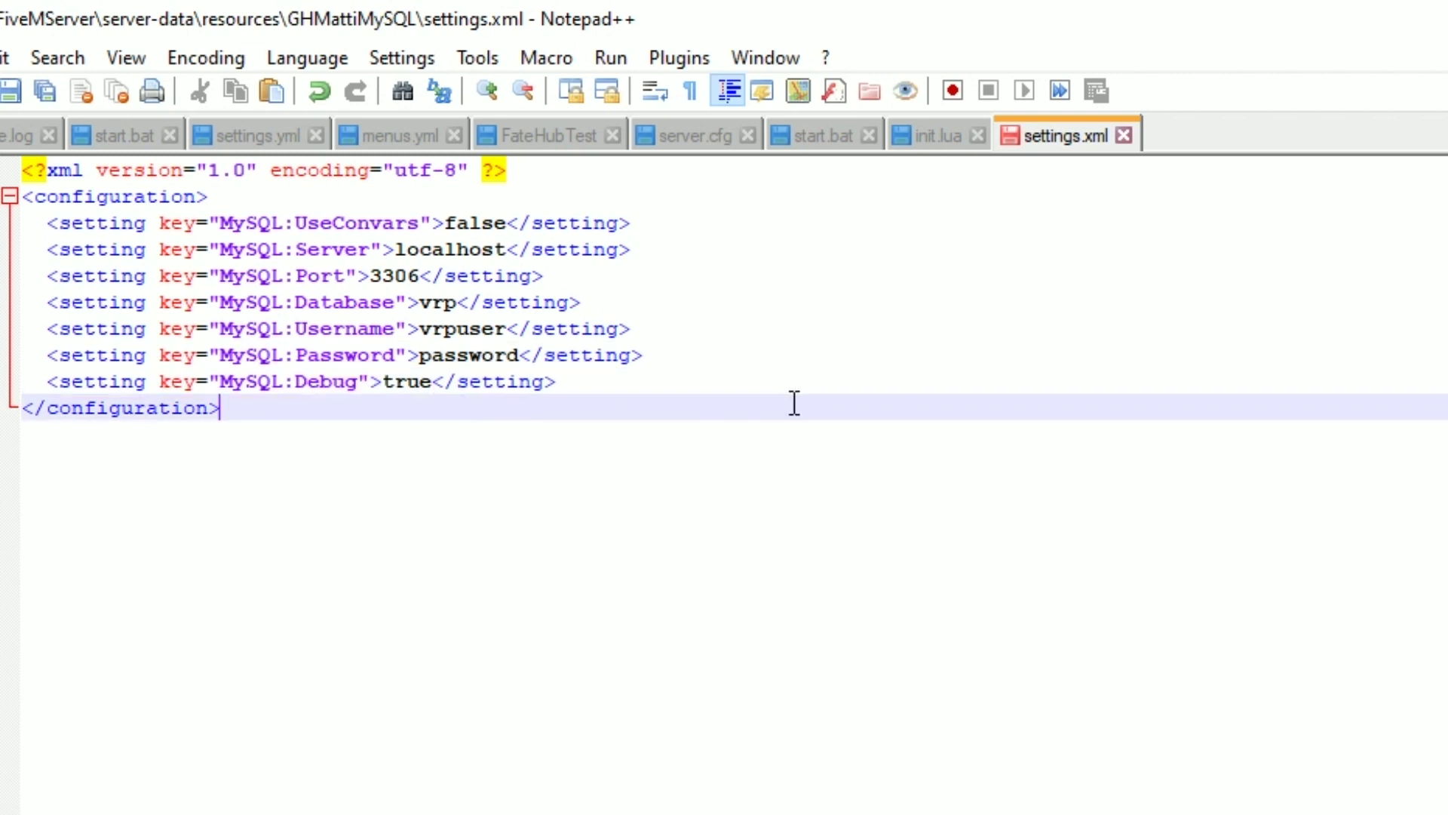
# Change Server from localhost to 127.0.0.1, save settings.xml, and close Notepad++.
pyautogui.doubleClick(427, 246)
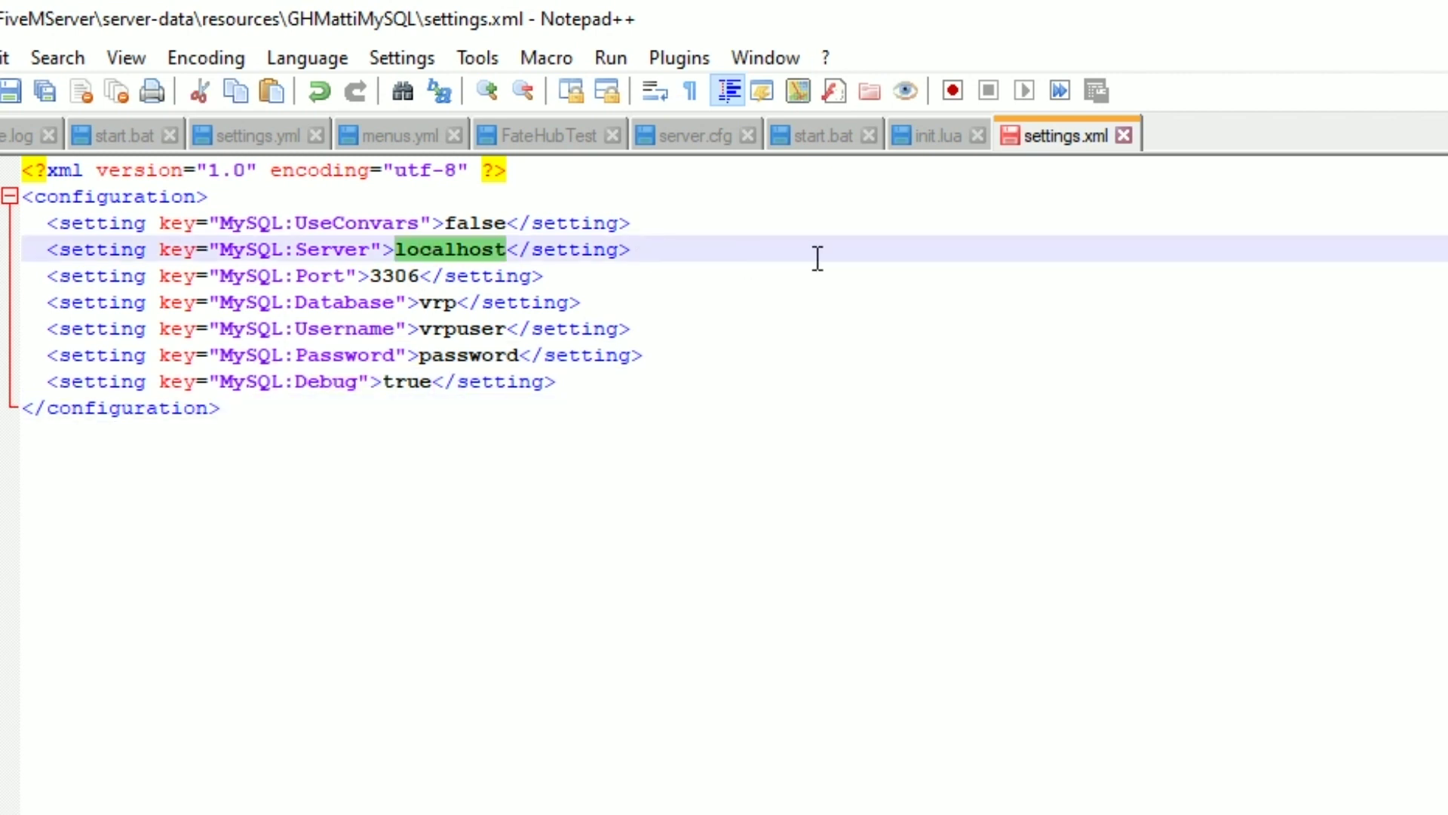
pyautogui.write('127')
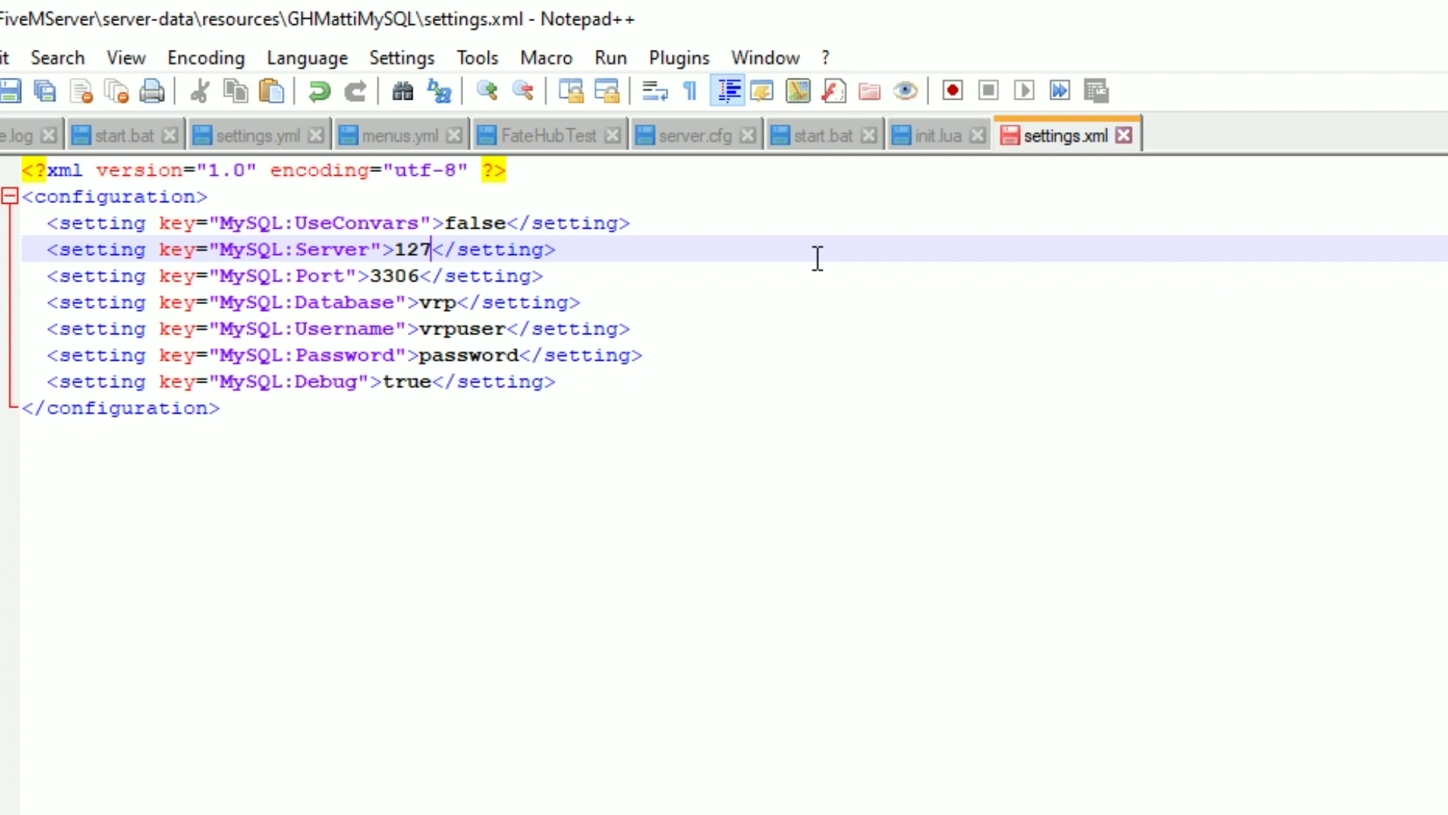
pyautogui.write('.0.0.1')
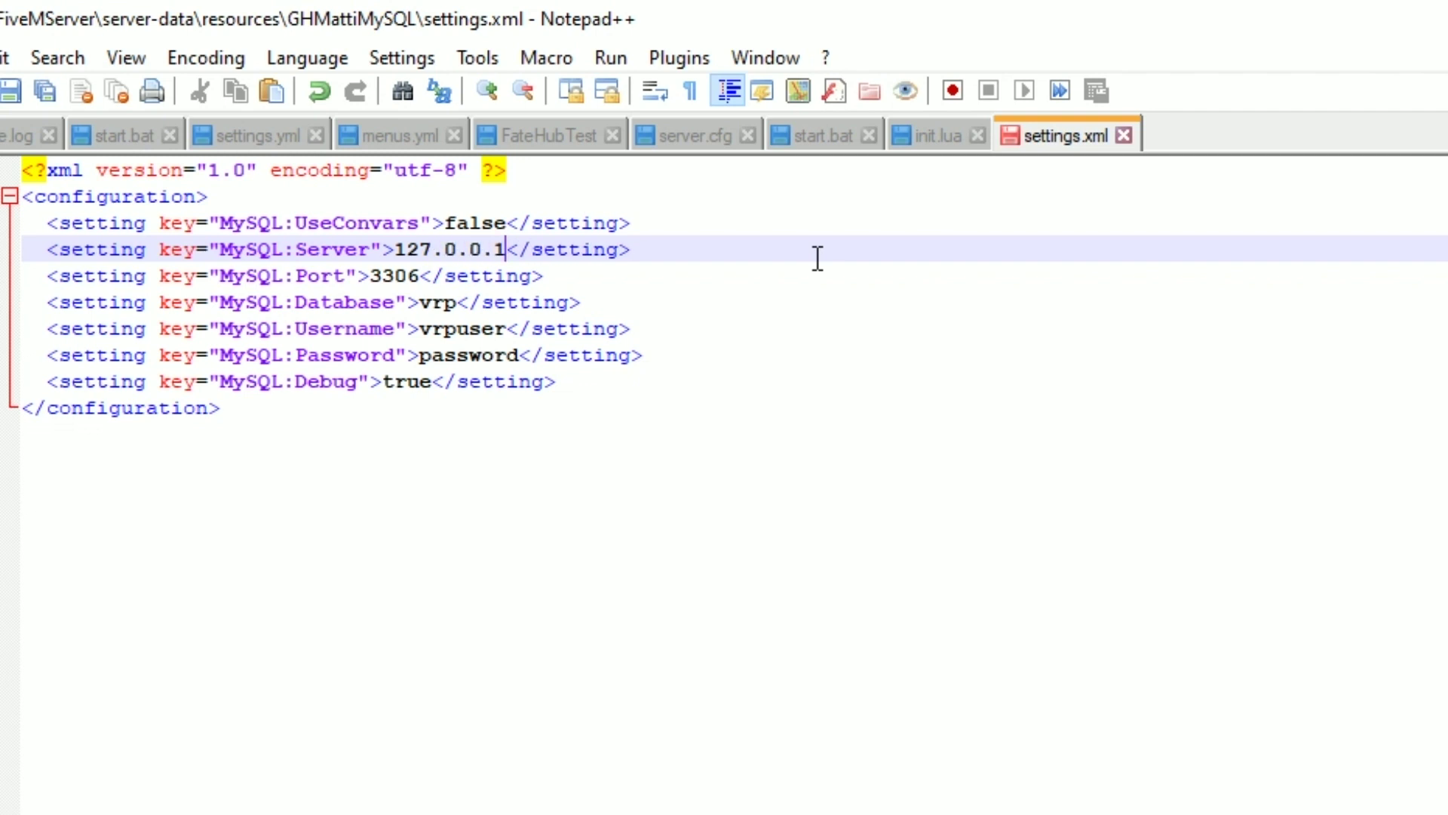
pyautogui.hotkey('ctrl', 's')
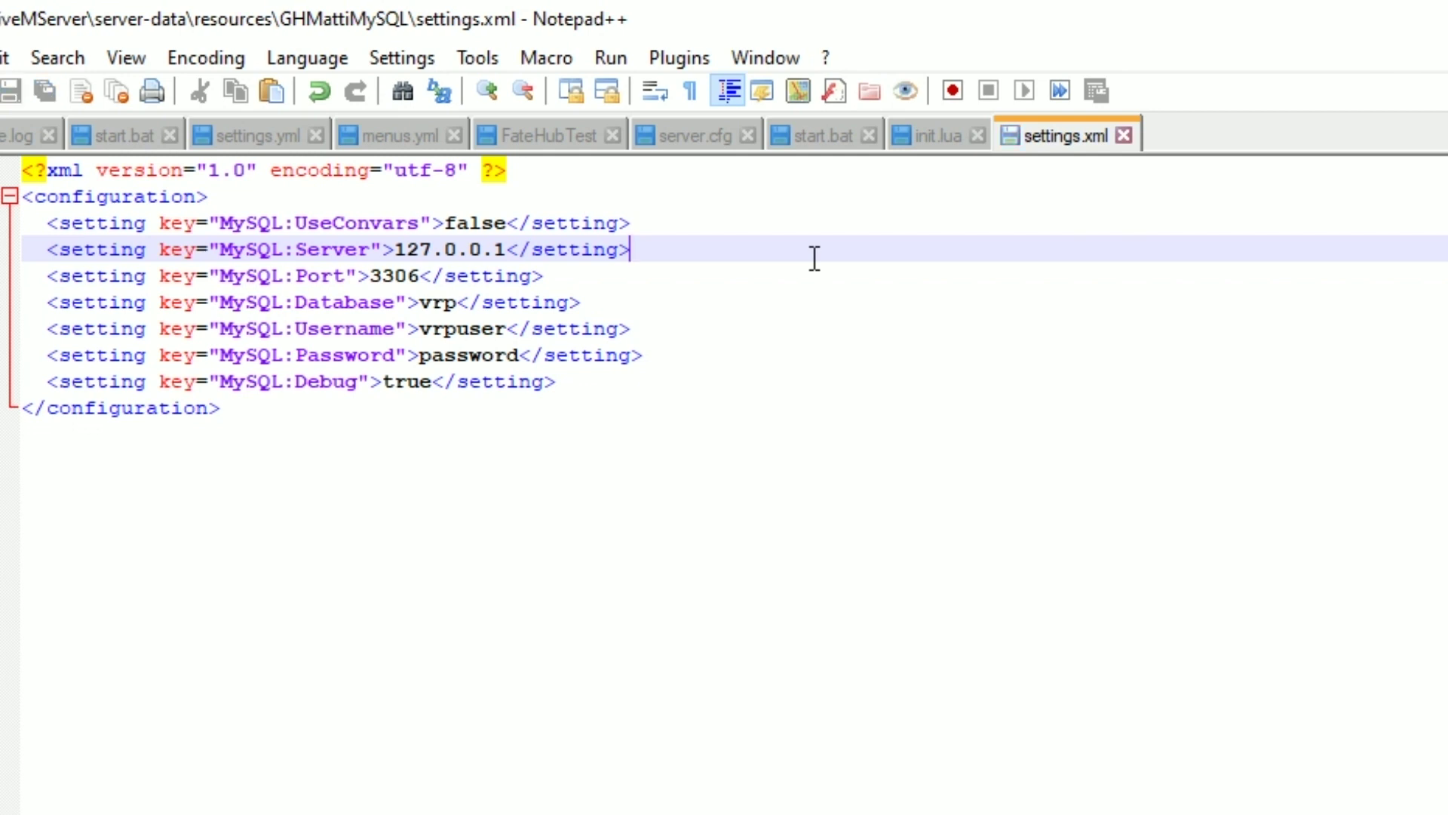
pyautogui.click(738, 307)
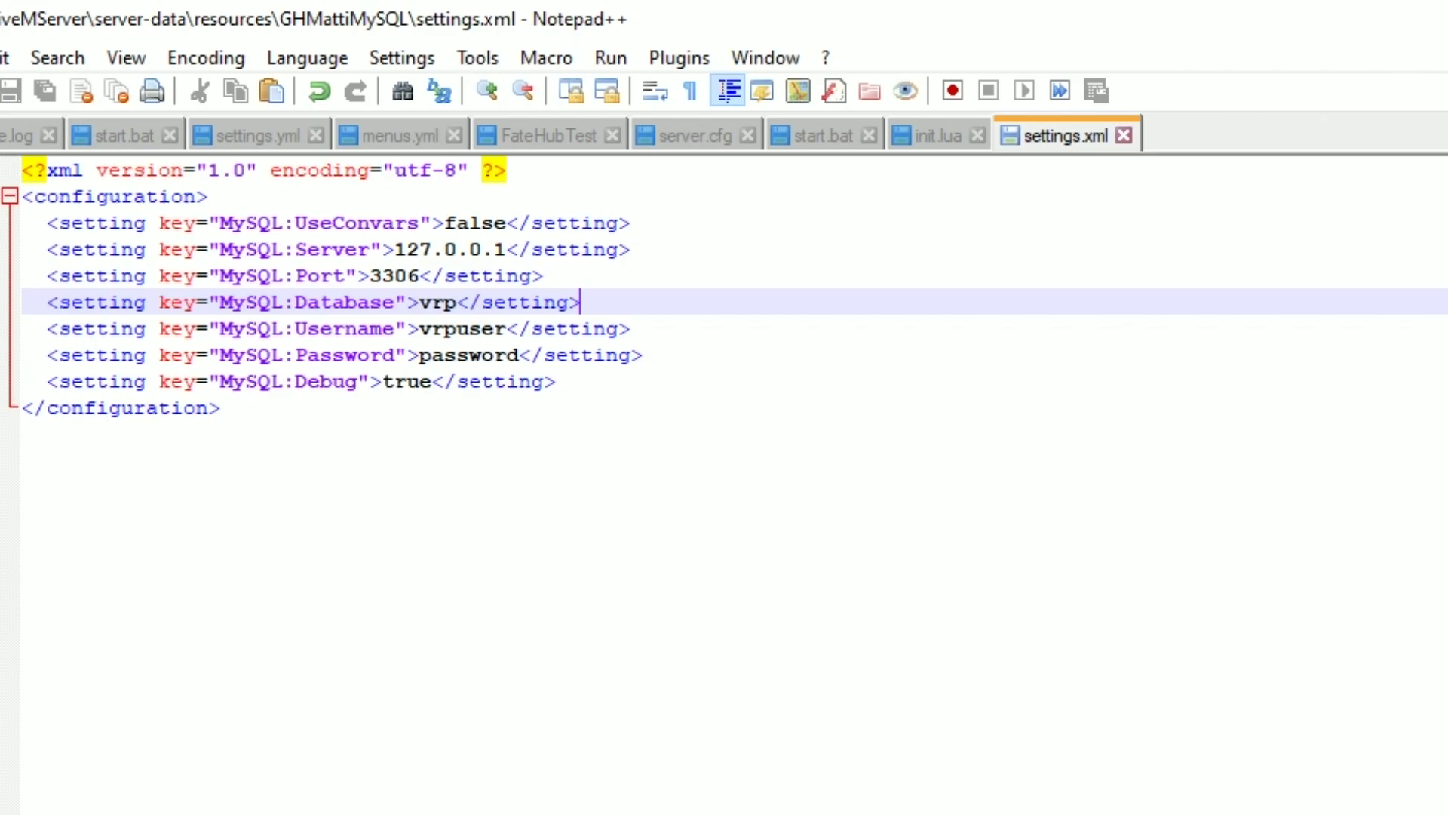
pyautogui.hotkey('alt', 'F4')
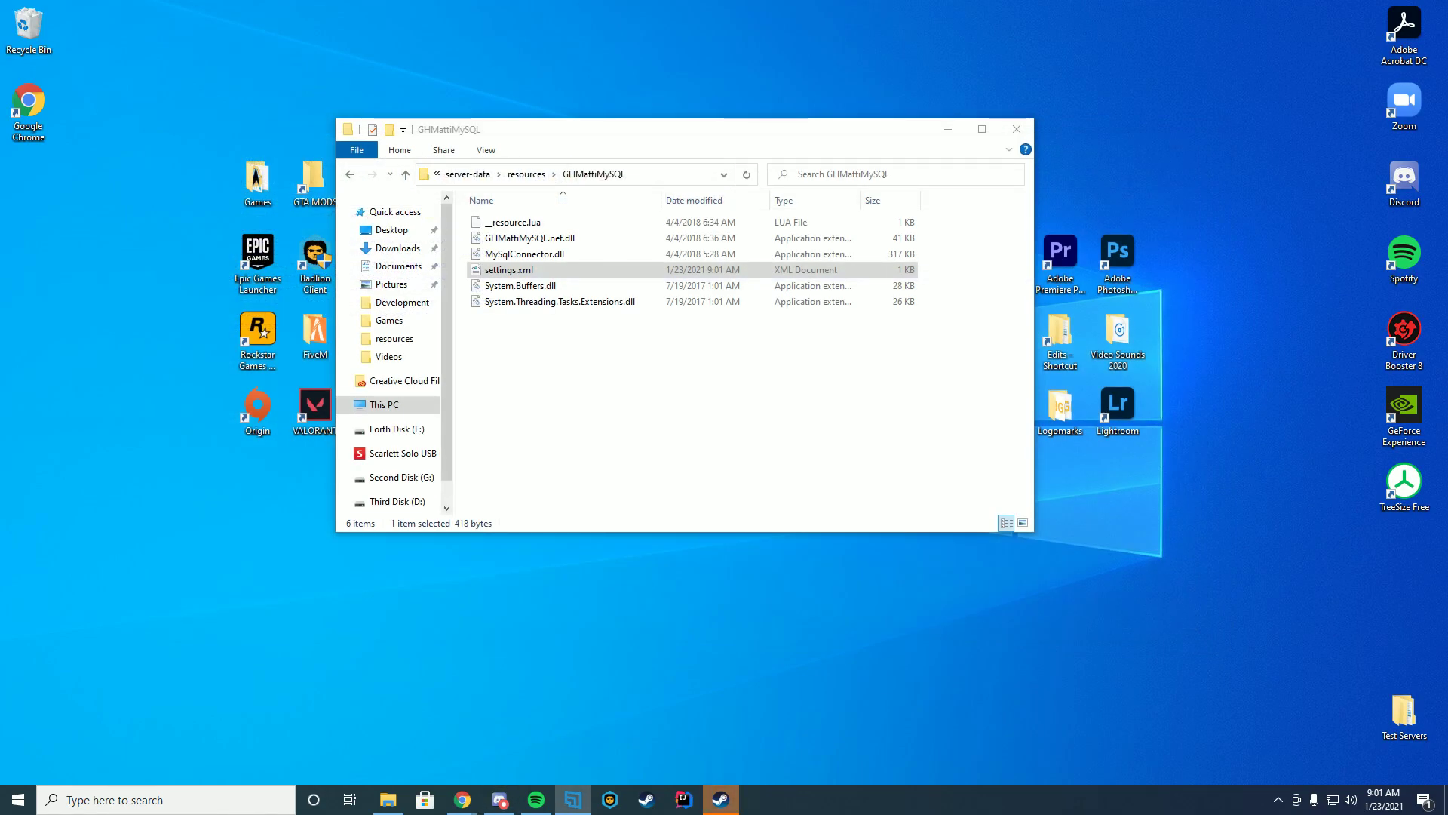
# Return to server-data and open server.cfg in Notepad++.
pyautogui.click(527, 175)
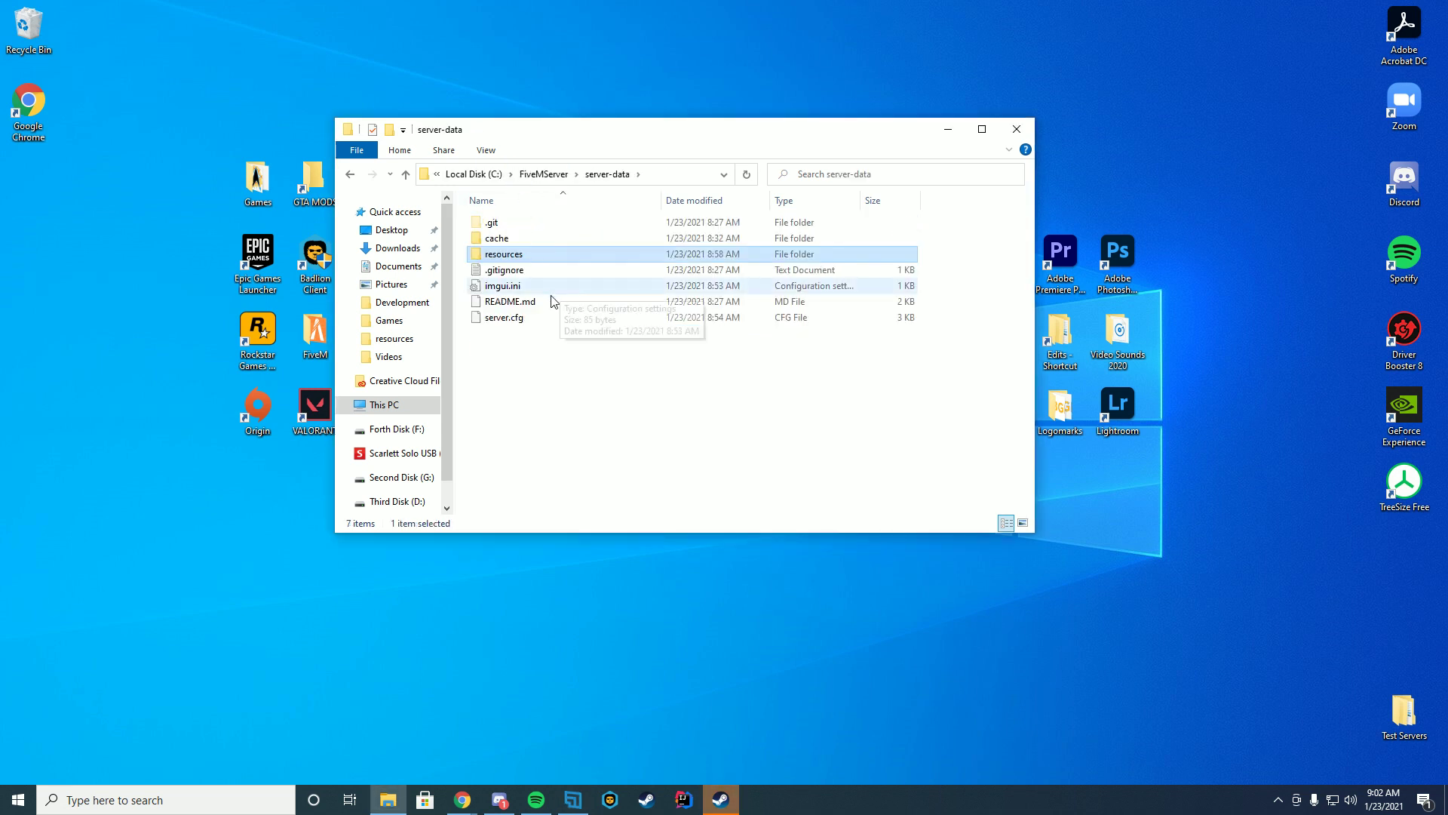
pyautogui.click(549, 175)
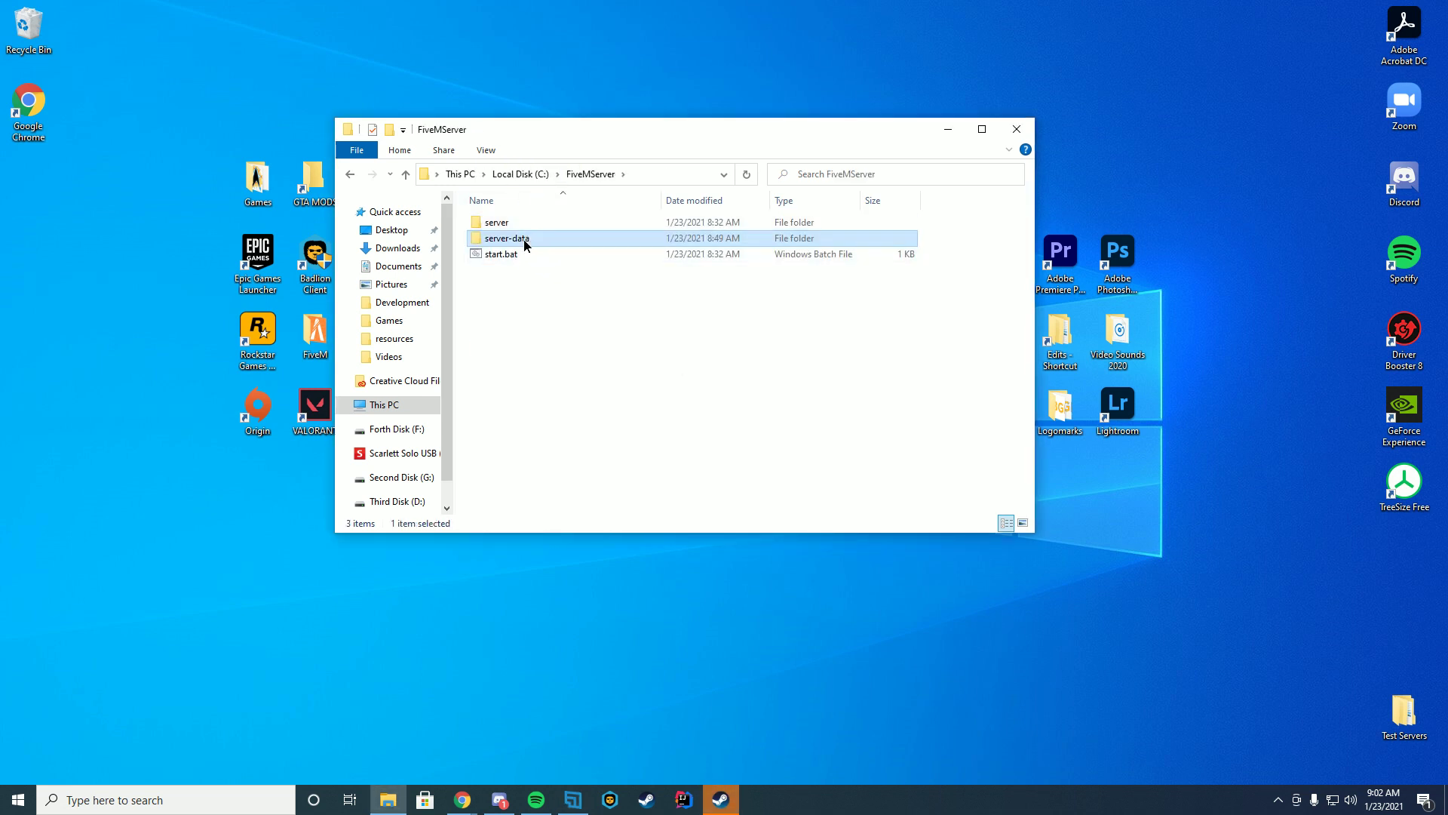
pyautogui.doubleClick(522, 239)
pyautogui.rightClick(509, 324)
pyautogui.click(577, 383)
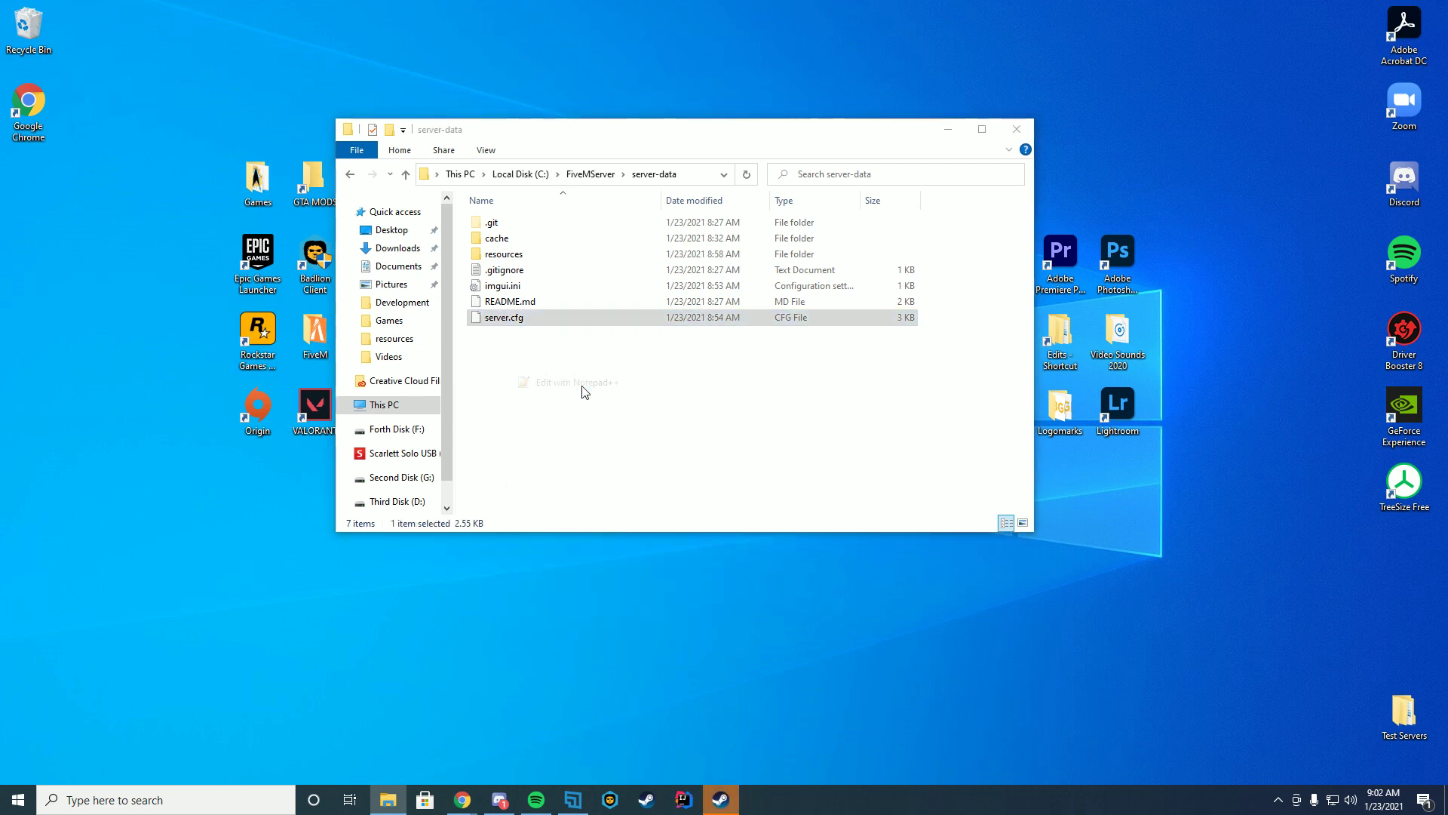
pyautogui.moveTo(509, 121)
pyautogui.mouseDown()
pyautogui.moveTo(741, 7)
pyautogui.moveTo(374, 177)
pyautogui.mouseUp()
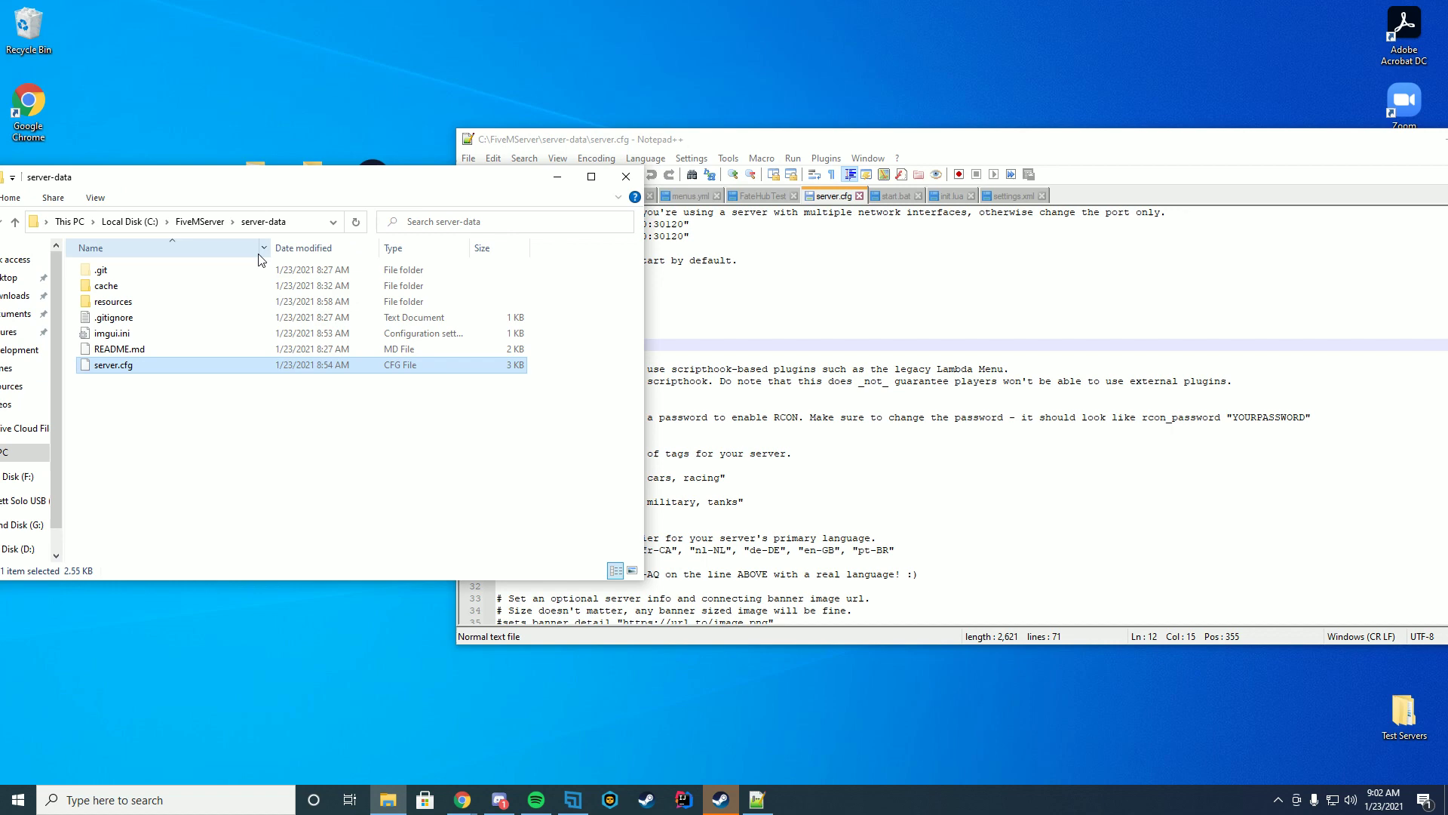
# Add 'ensure GHMattiMySQL' below 'ensure rconlog', copying the folder name.
pyautogui.doubleClick(136, 301)
pyautogui.click(619, 344)
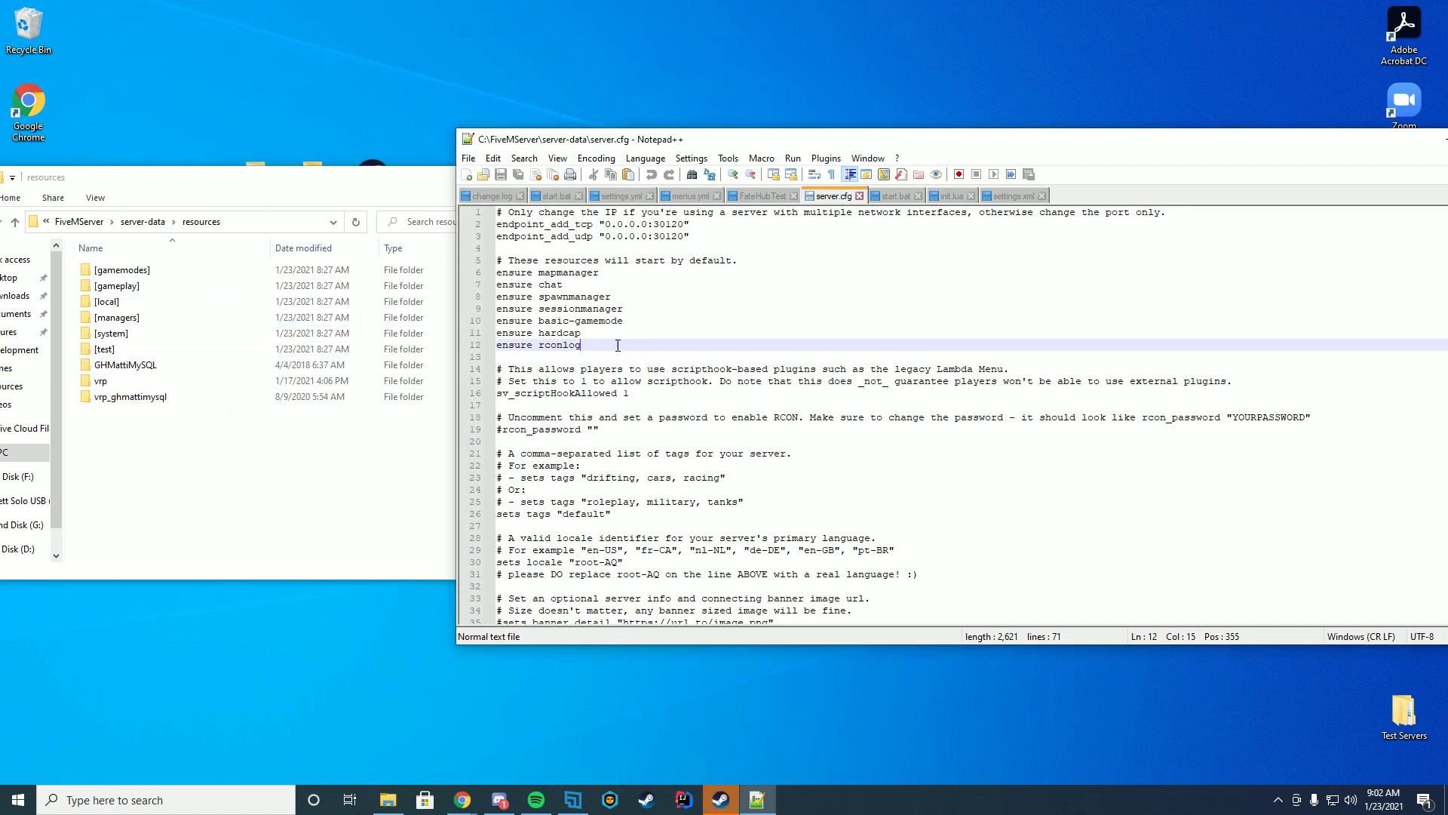
pyautogui.press('Return')
pyautogui.write('ensure')
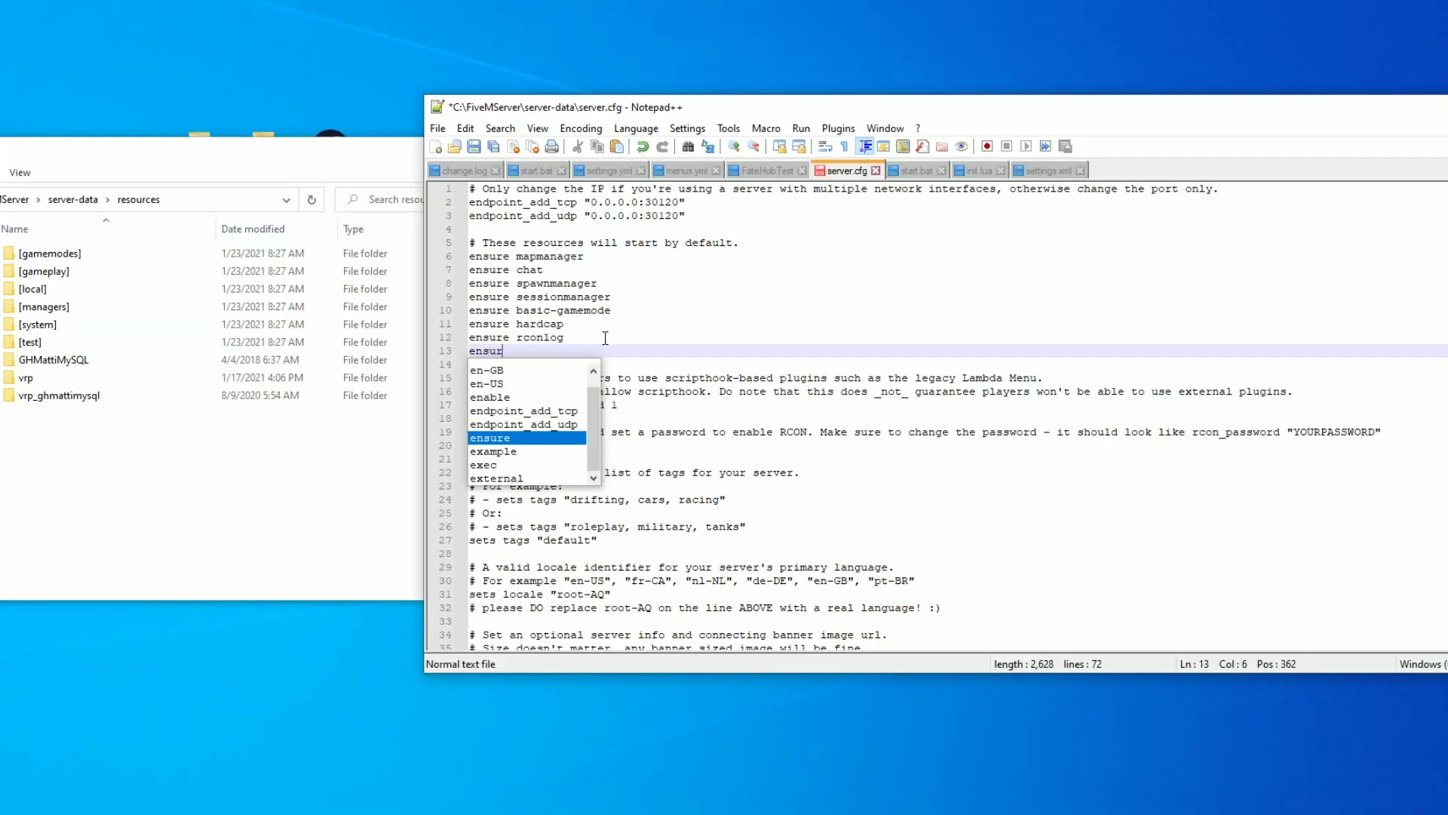
pyautogui.rightClick(124, 366)
pyautogui.rightClick(55, 359)
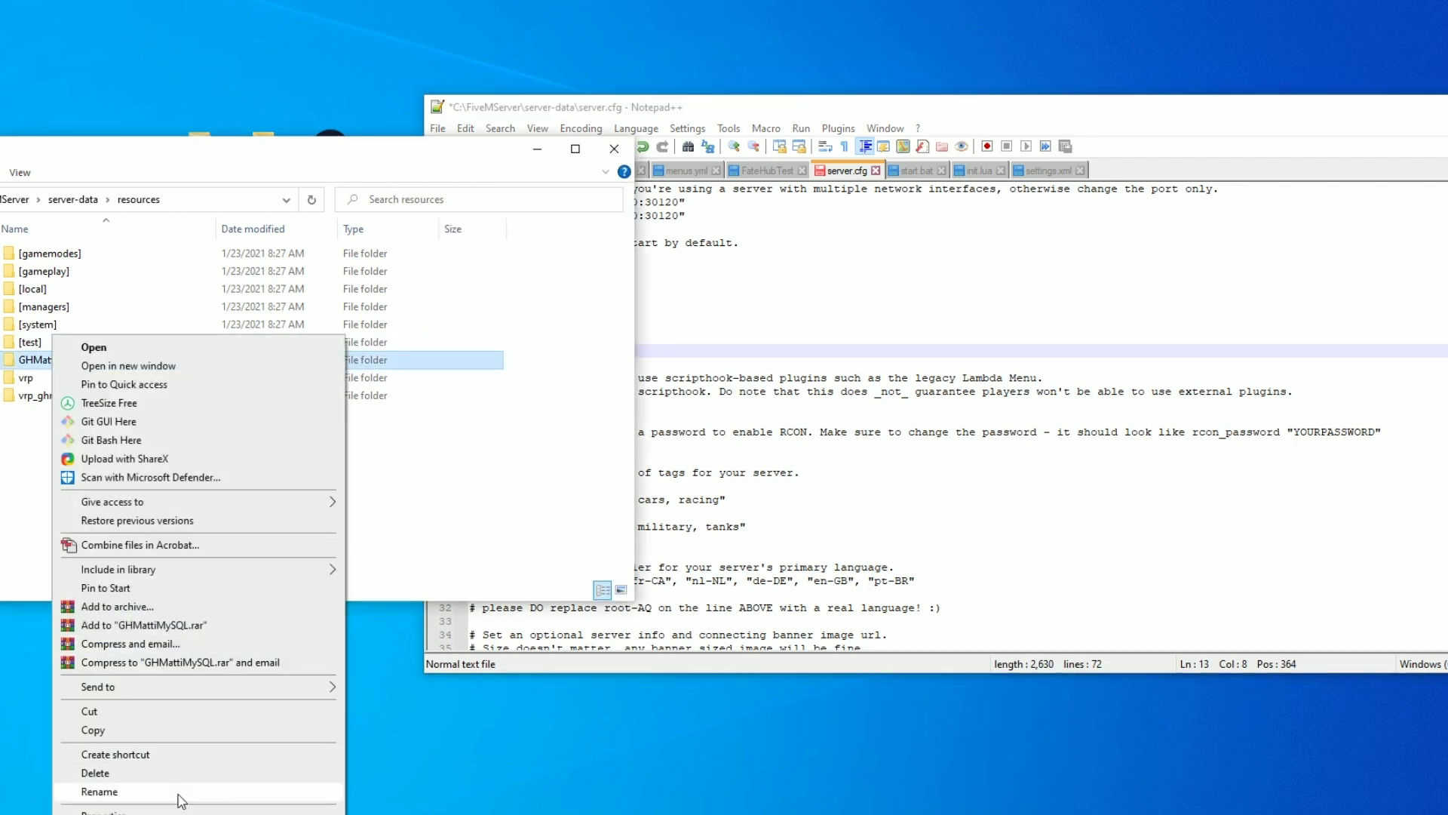
pyautogui.click(178, 792)
pyautogui.click(666, 349)
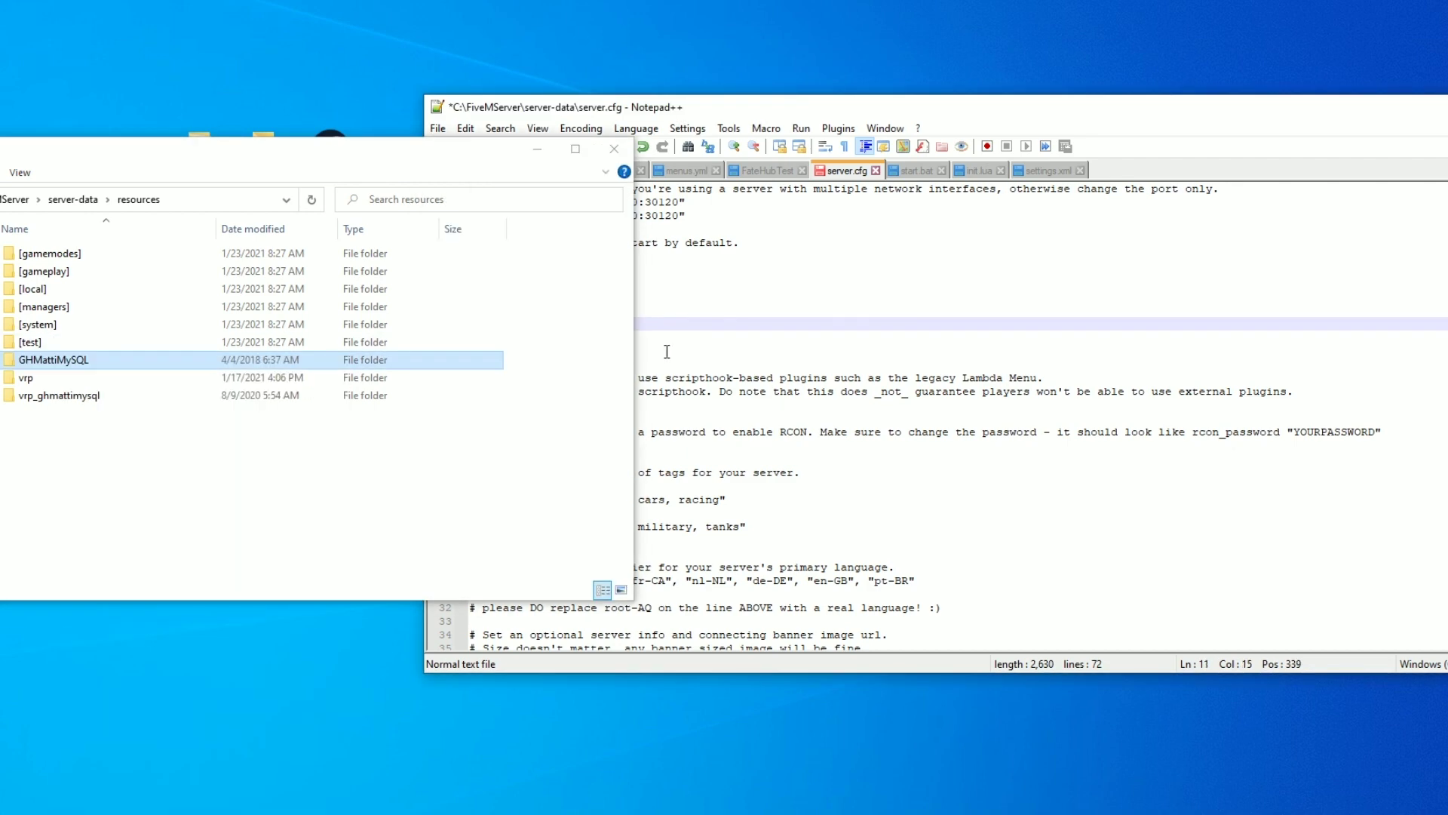
pyautogui.click(836, 114)
pyautogui.write('GHMattiMySQL')
pyautogui.press('Return')
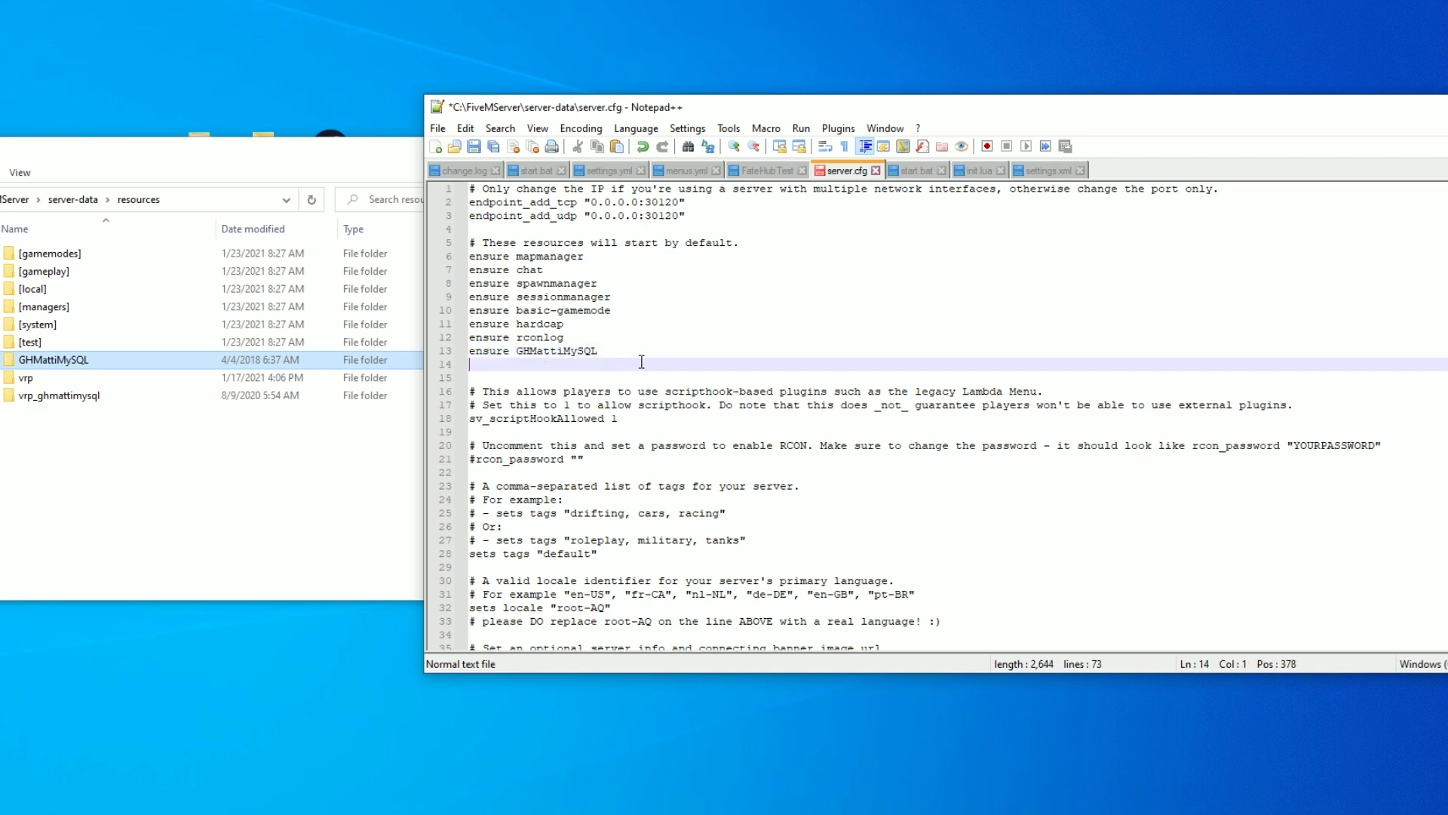
pyautogui.write('ensure')
# Add 'ensure vrp_ghmattimysql' on line 14 using the copied folder name.
pyautogui.click(46, 395)
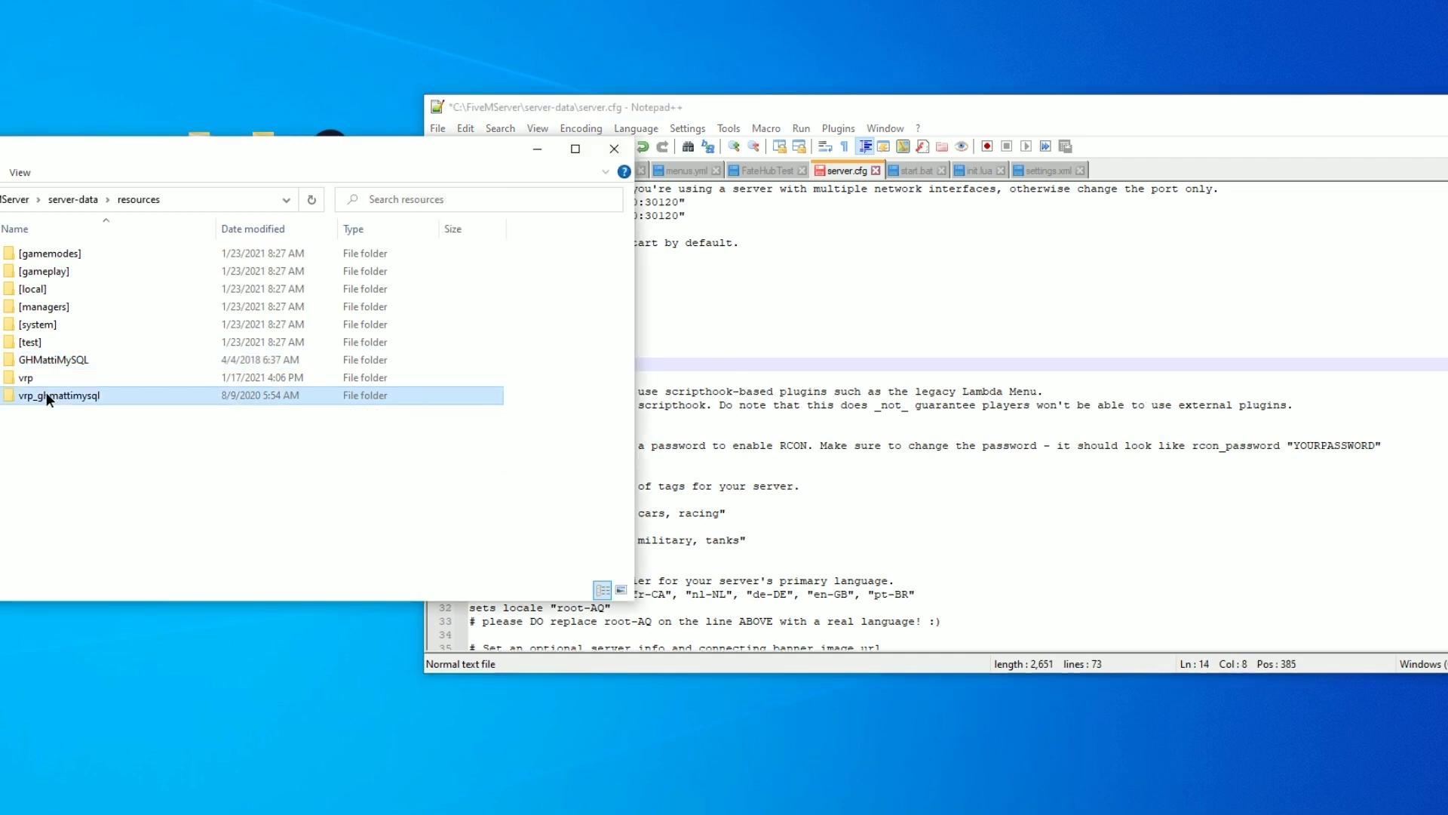
pyautogui.rightClick(46, 395)
pyautogui.click(143, 788)
pyautogui.hotkey('ctrl', 'c')
pyautogui.click(784, 462)
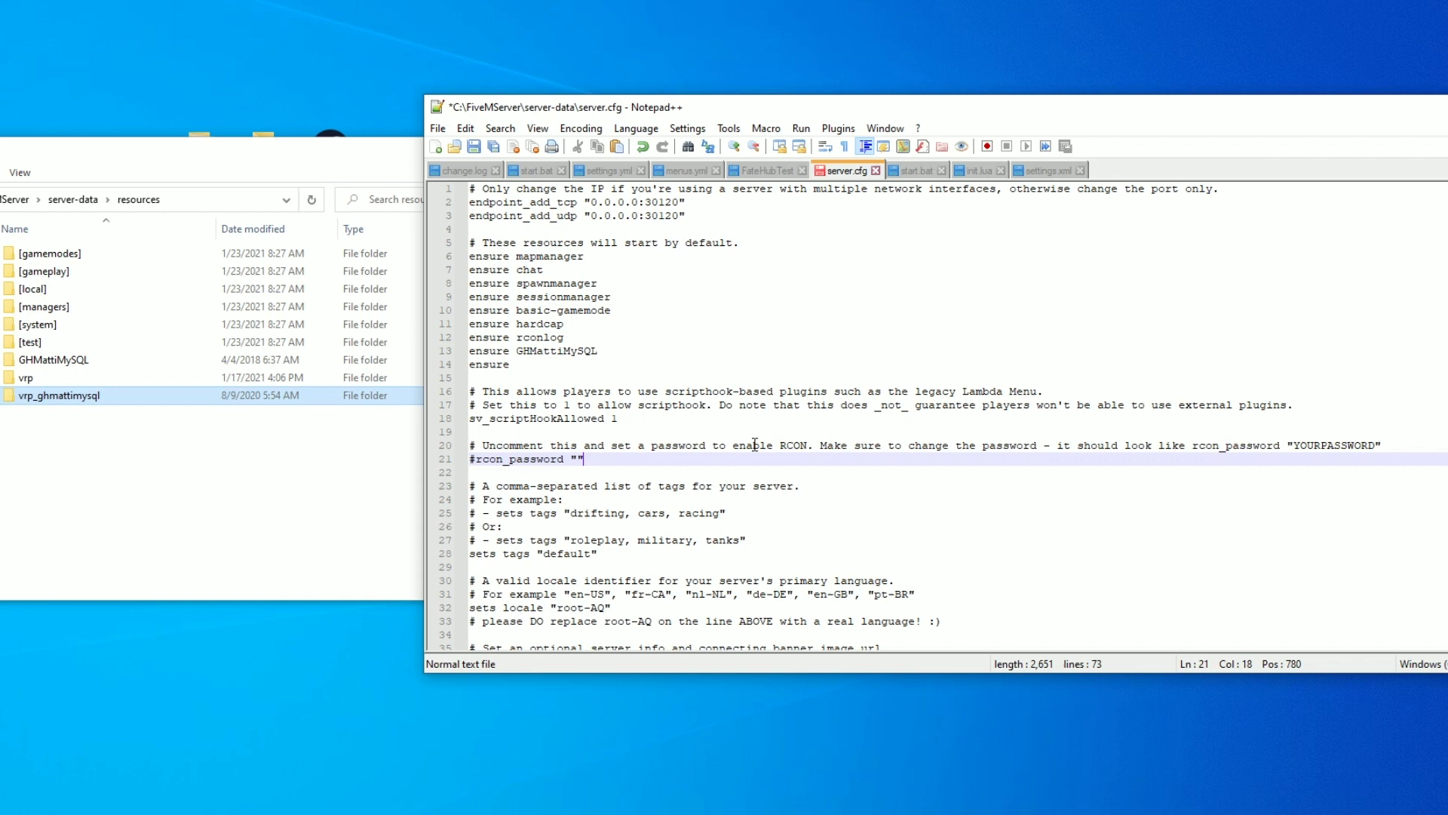
pyautogui.click(611, 367)
pyautogui.hotkey('ctrl', 'v')
pyautogui.press('Return')
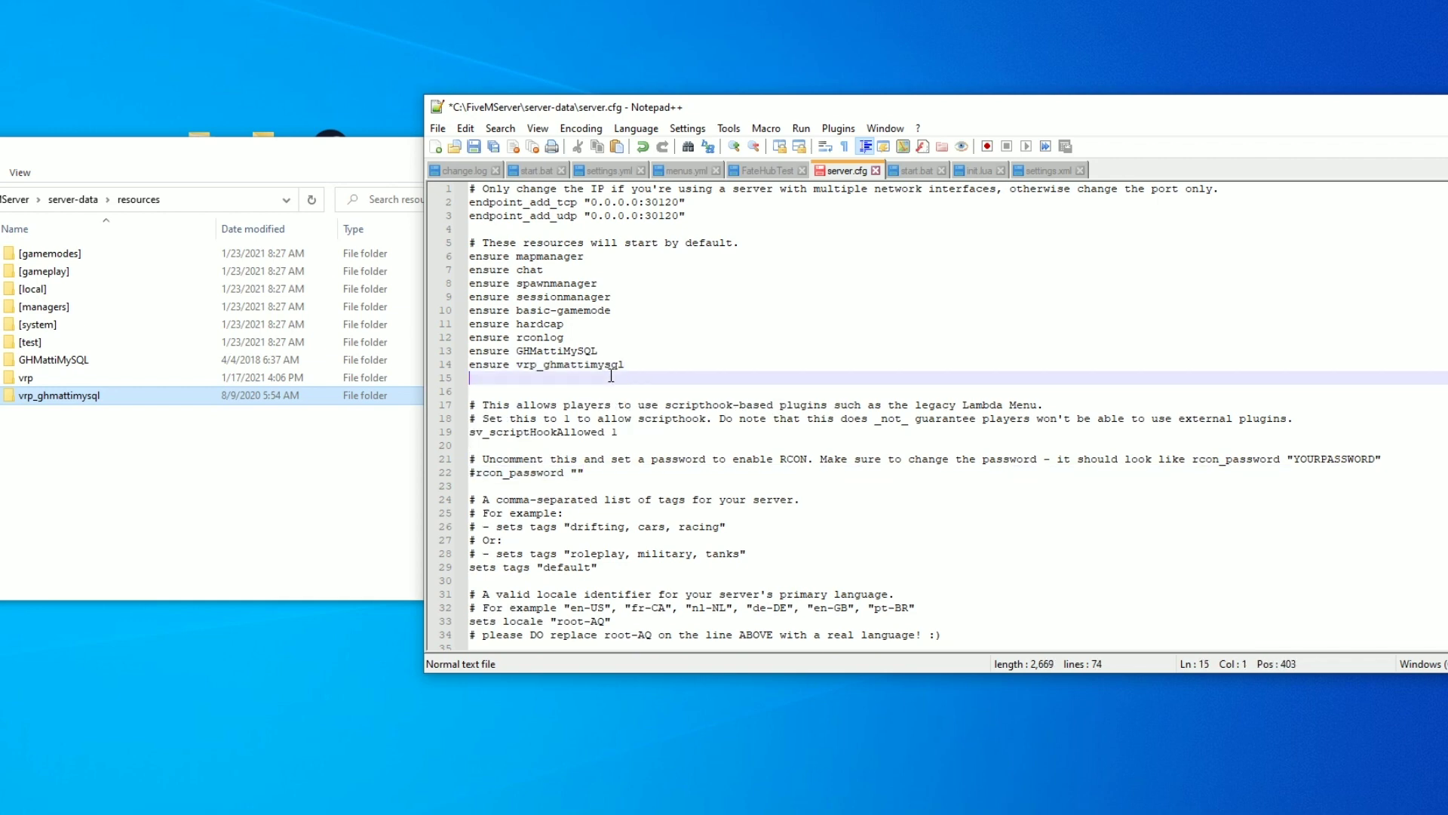
# Add 'ensure vrp' on line 15 and save server.cfg.
pyautogui.click(35, 378)
pyautogui.rightClick(35, 378)
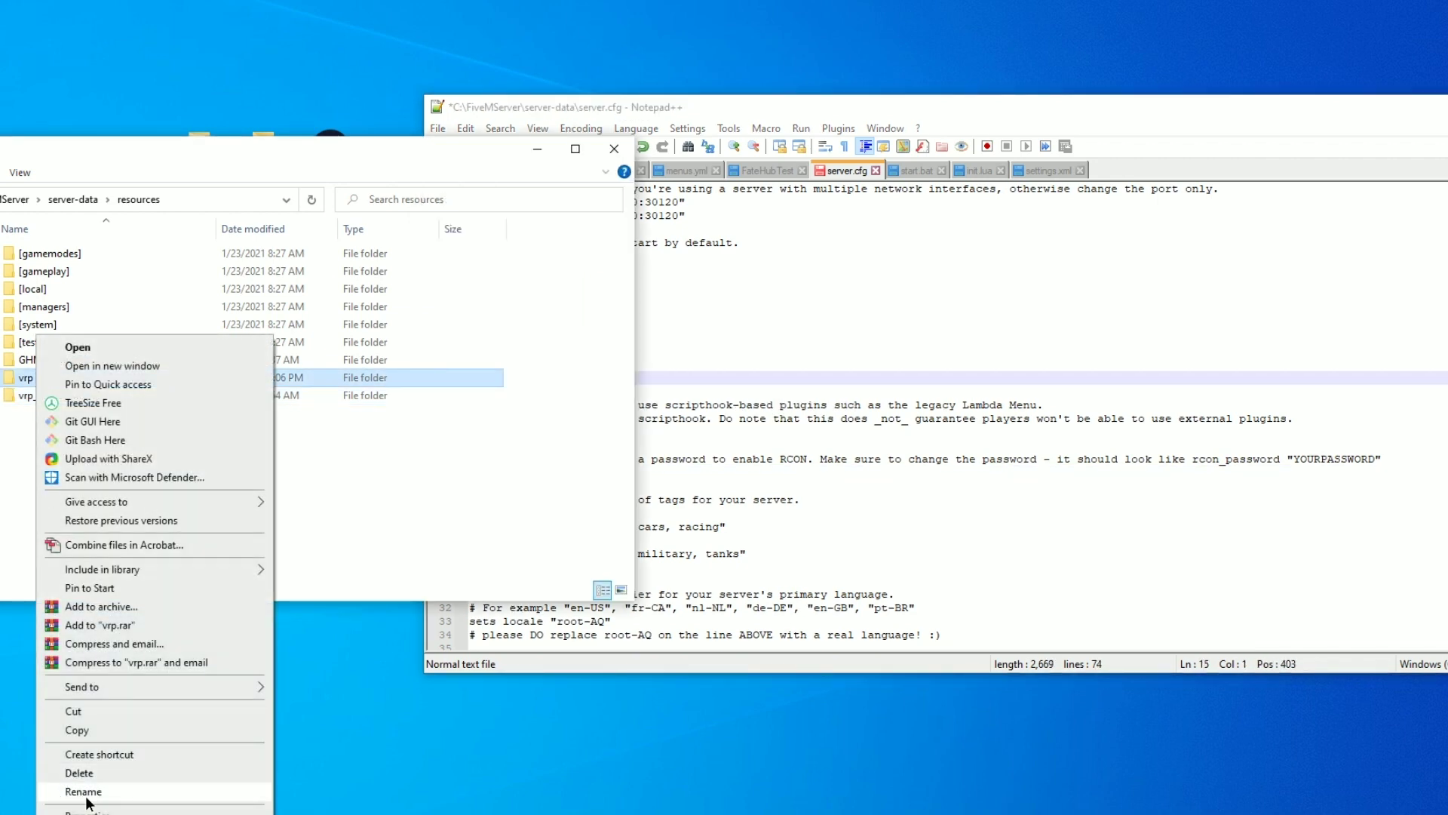
pyautogui.click(86, 793)
pyautogui.click(526, 378)
pyautogui.write('ens')
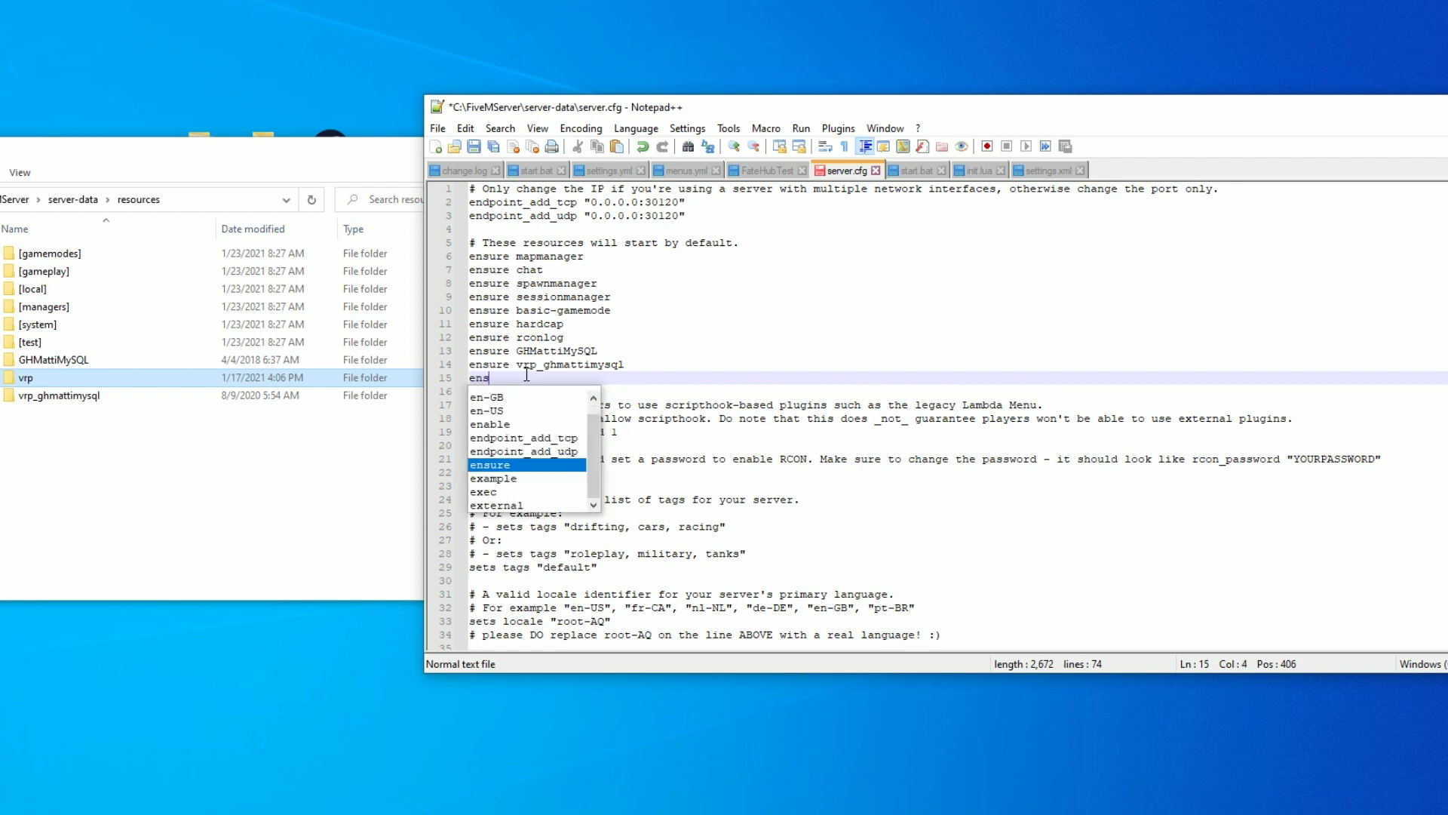
pyautogui.write('ure vrp')
pyautogui.hotkey('ctrl', 's')
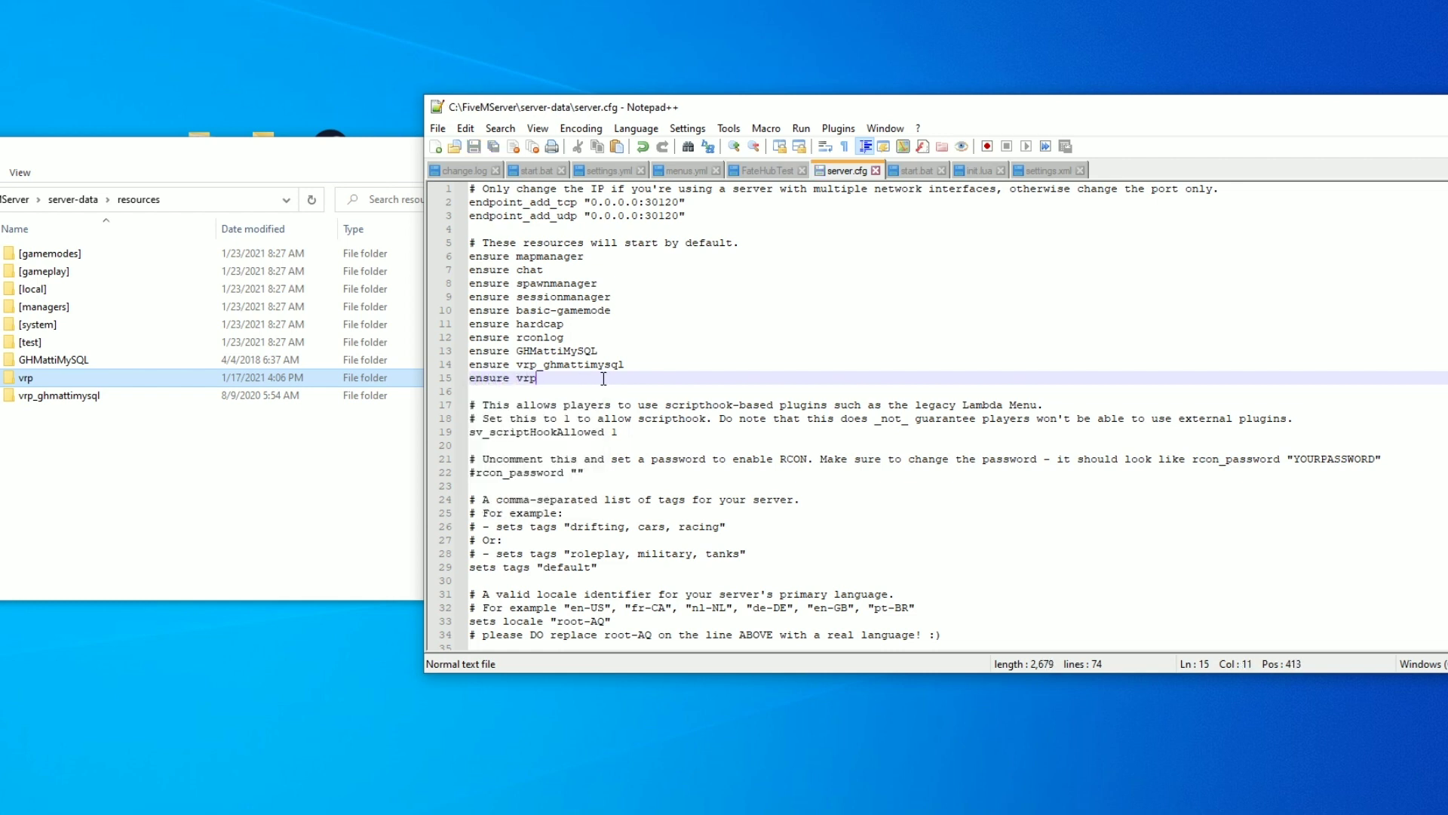
pyautogui.hotkey('shift', 'Up')
pyautogui.hotkey('shift', 'Up')
pyautogui.hotkey('shift', 'Home')
pyautogui.click(718, 368)
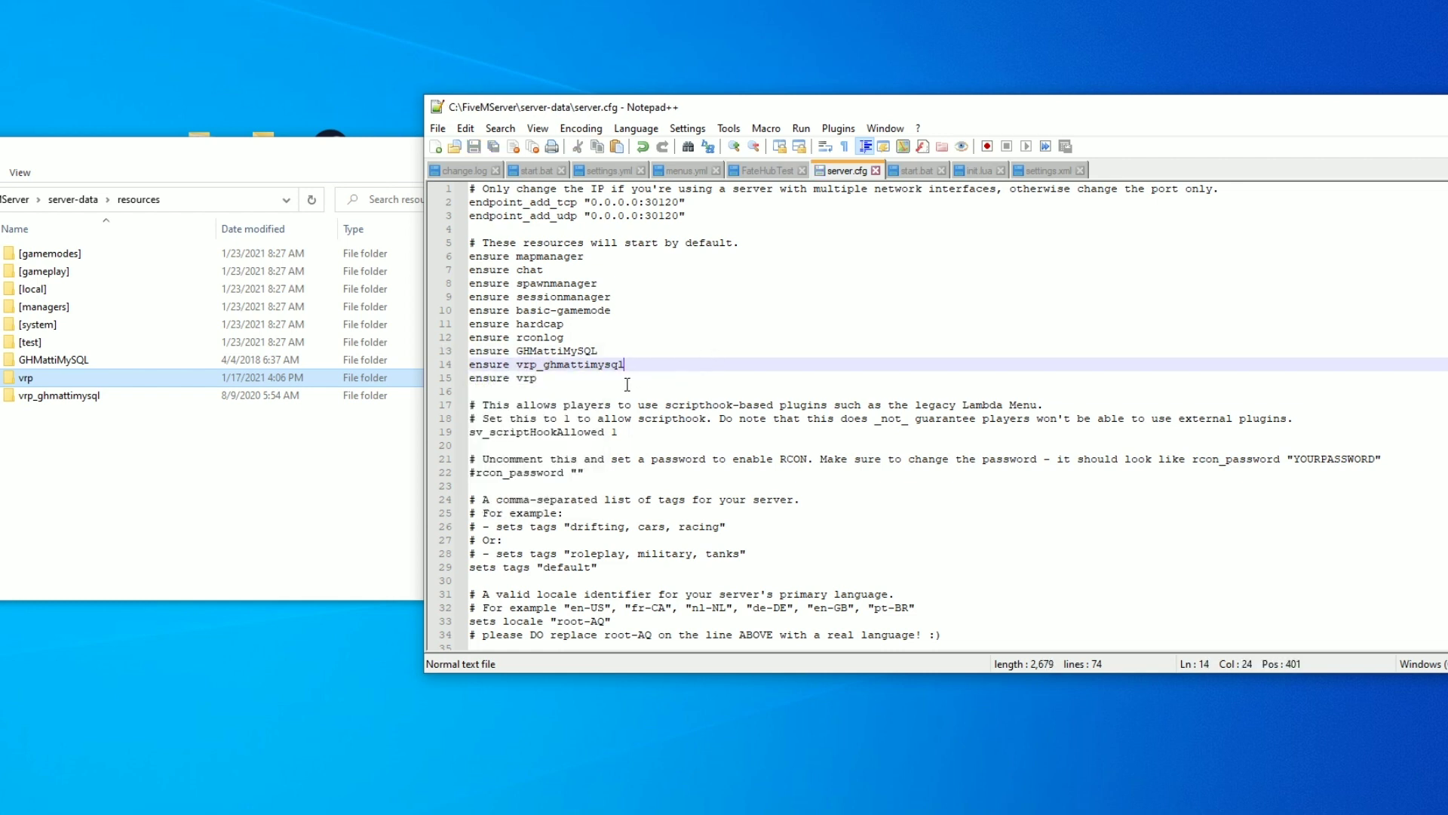
pyautogui.click(626, 384)
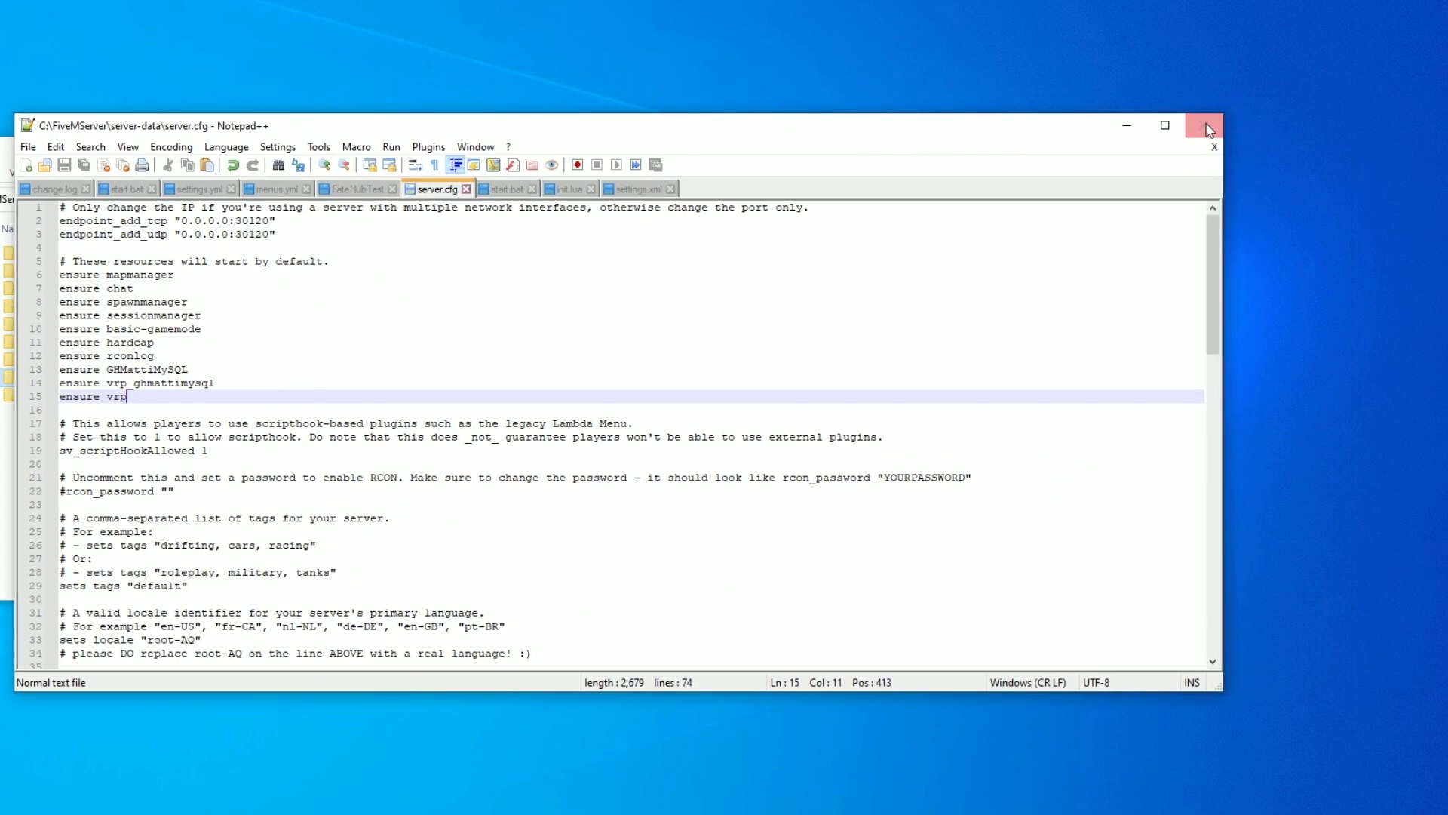
# Launch start.bat from the FiveMServer folder to start the server.
pyautogui.click(1109, 123)
pyautogui.moveTo(350, 151); pyautogui.dragTo(848, 181)
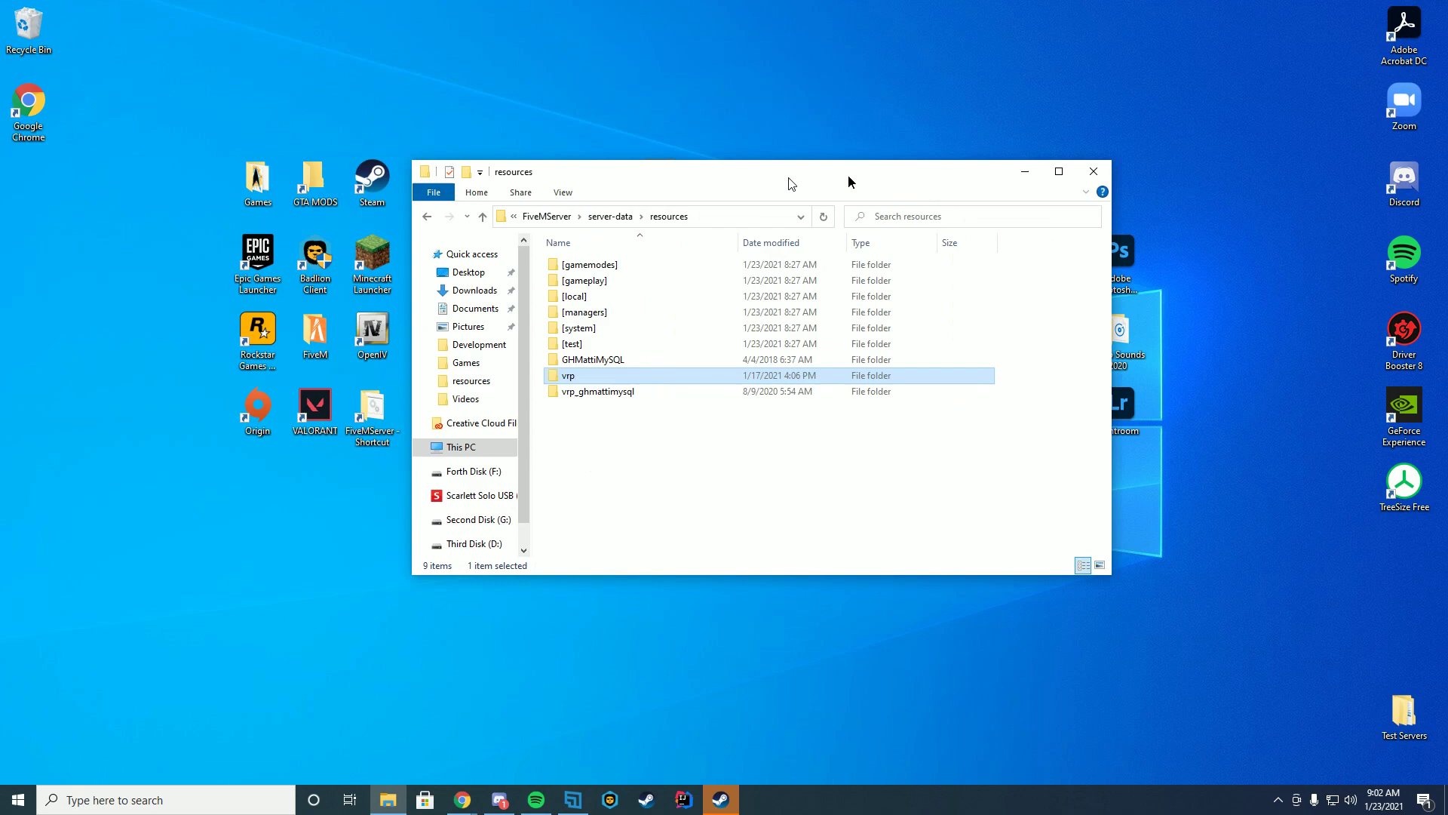
pyautogui.click(744, 210)
pyautogui.click(720, 211)
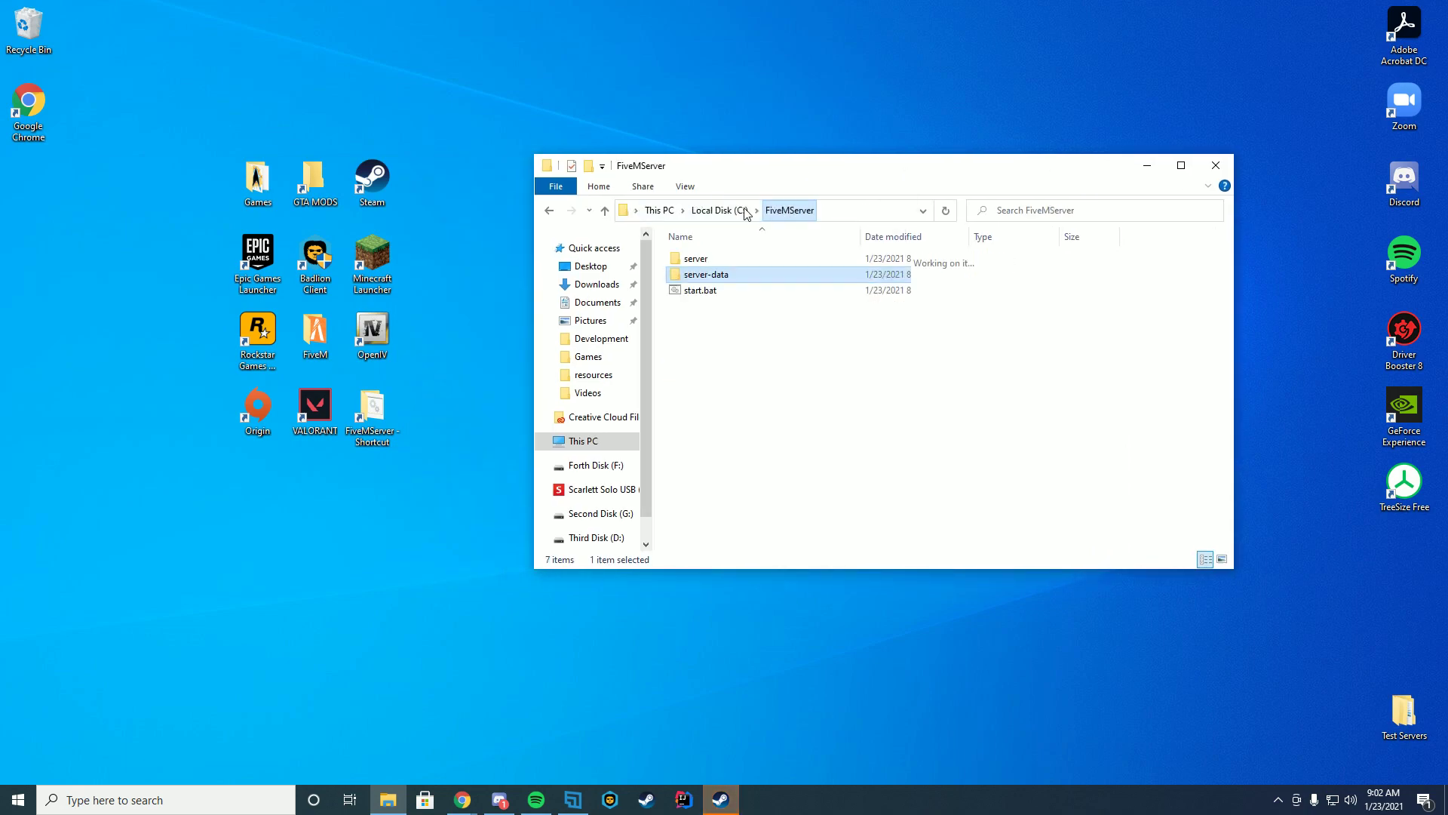
pyautogui.click(698, 291)
pyautogui.doubleClick(699, 291)
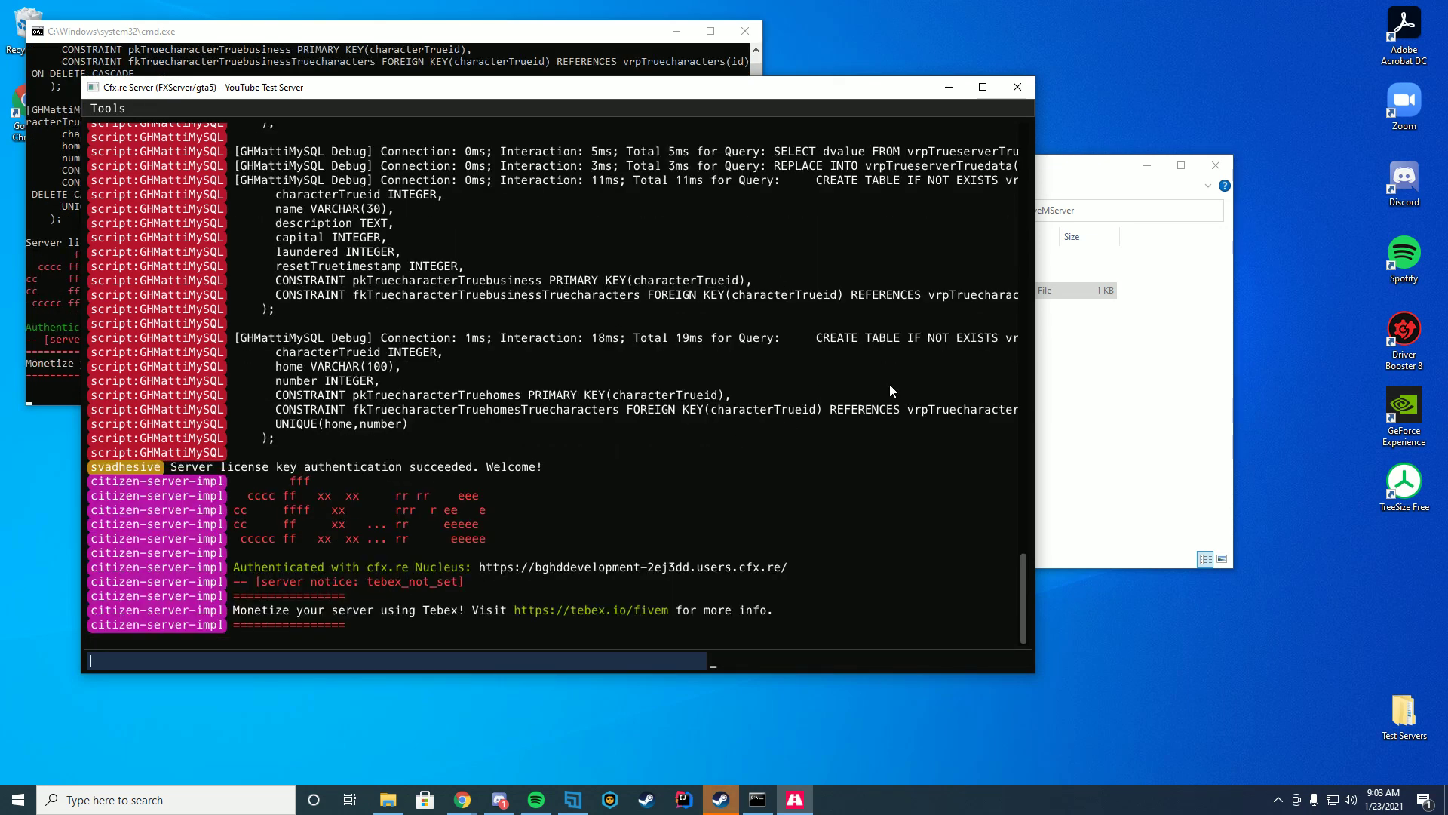
pyautogui.scroll(2, 871, 286)
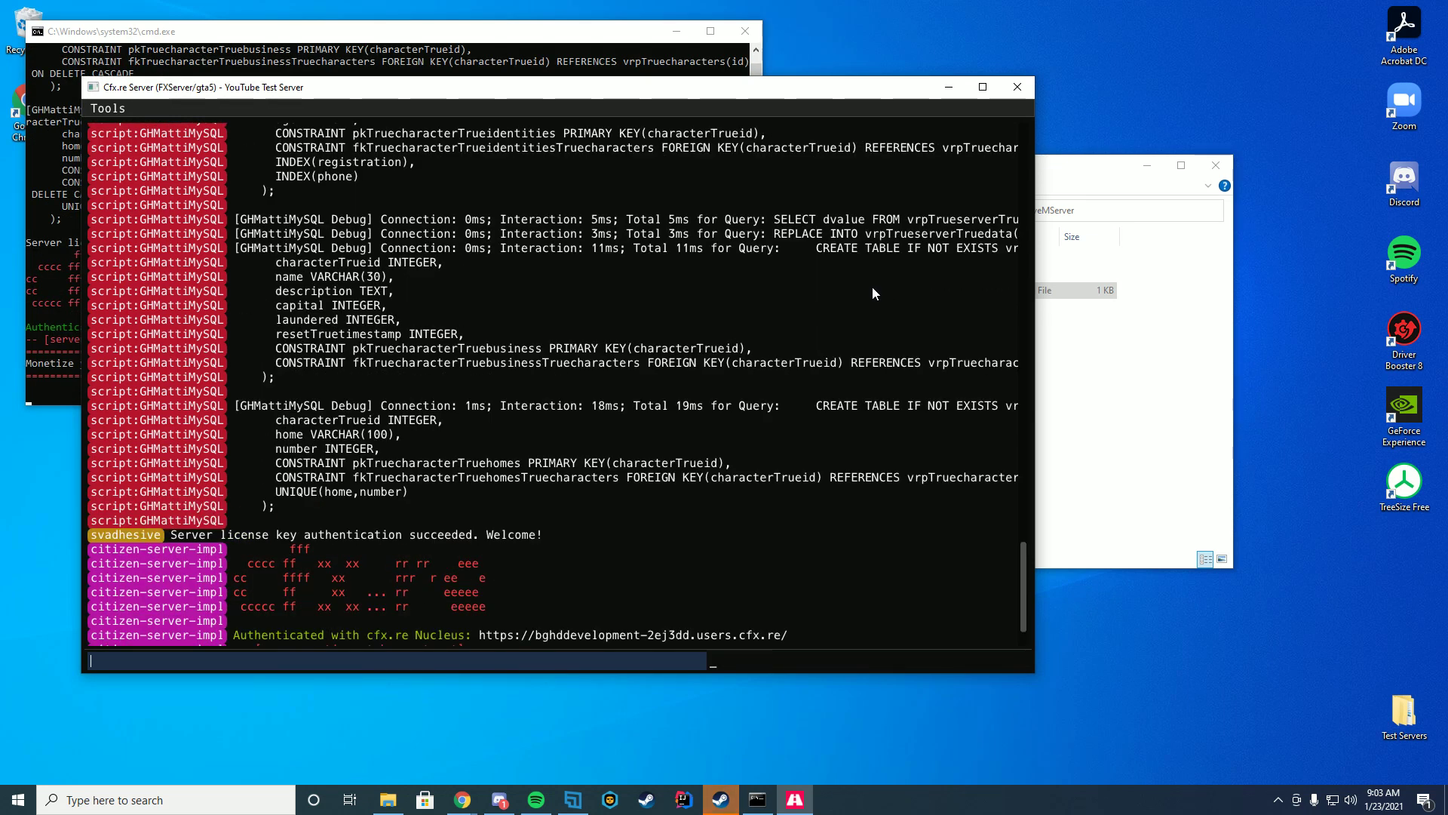
pyautogui.scroll(-2, 872, 286)
# Refresh phpMyAdmin to confirm the 11 new vrp tables, then minimize Chrome.
pyautogui.moveTo(461, 800)
pyautogui.click(409, 754)
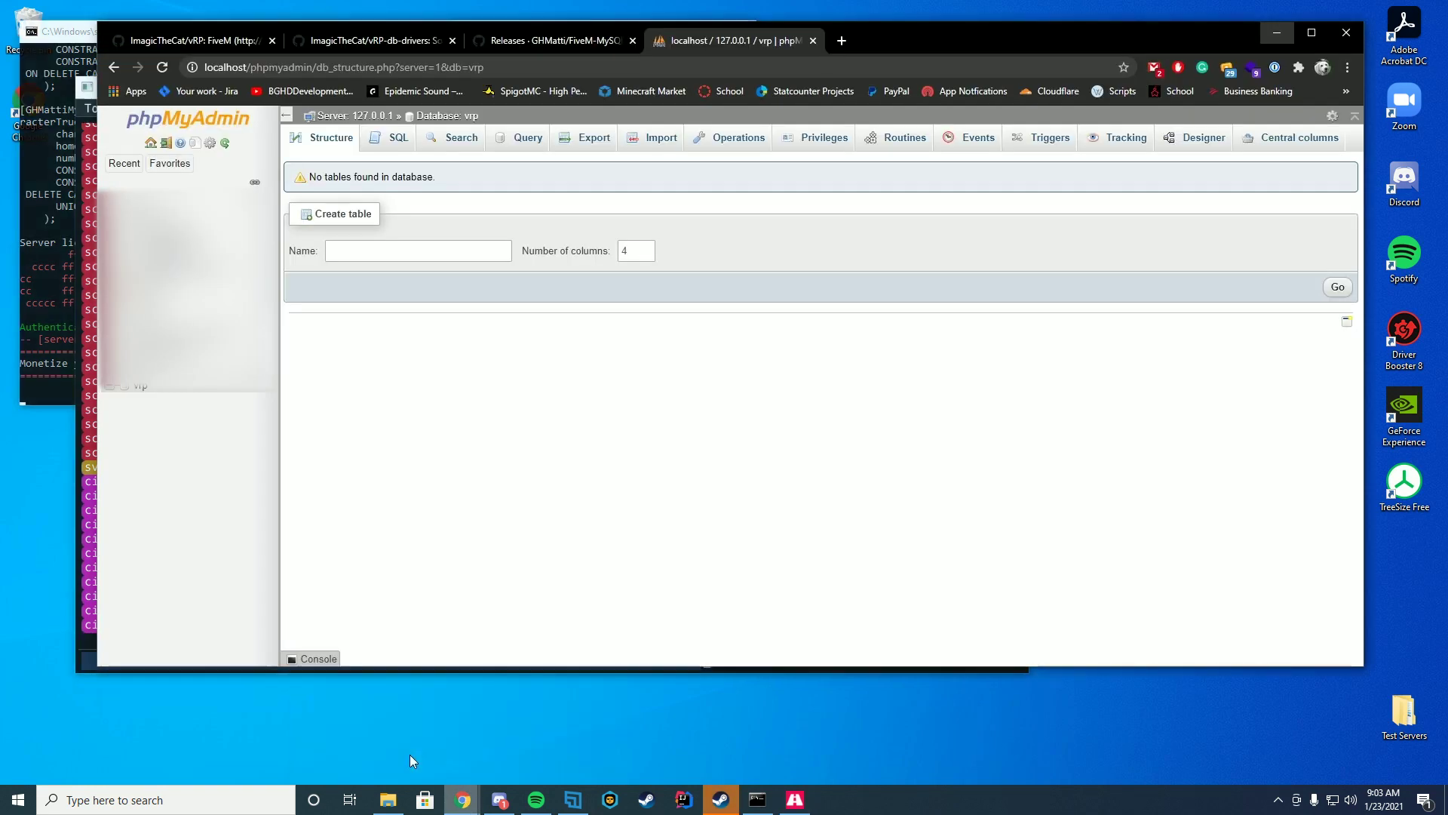
pyautogui.click(162, 67)
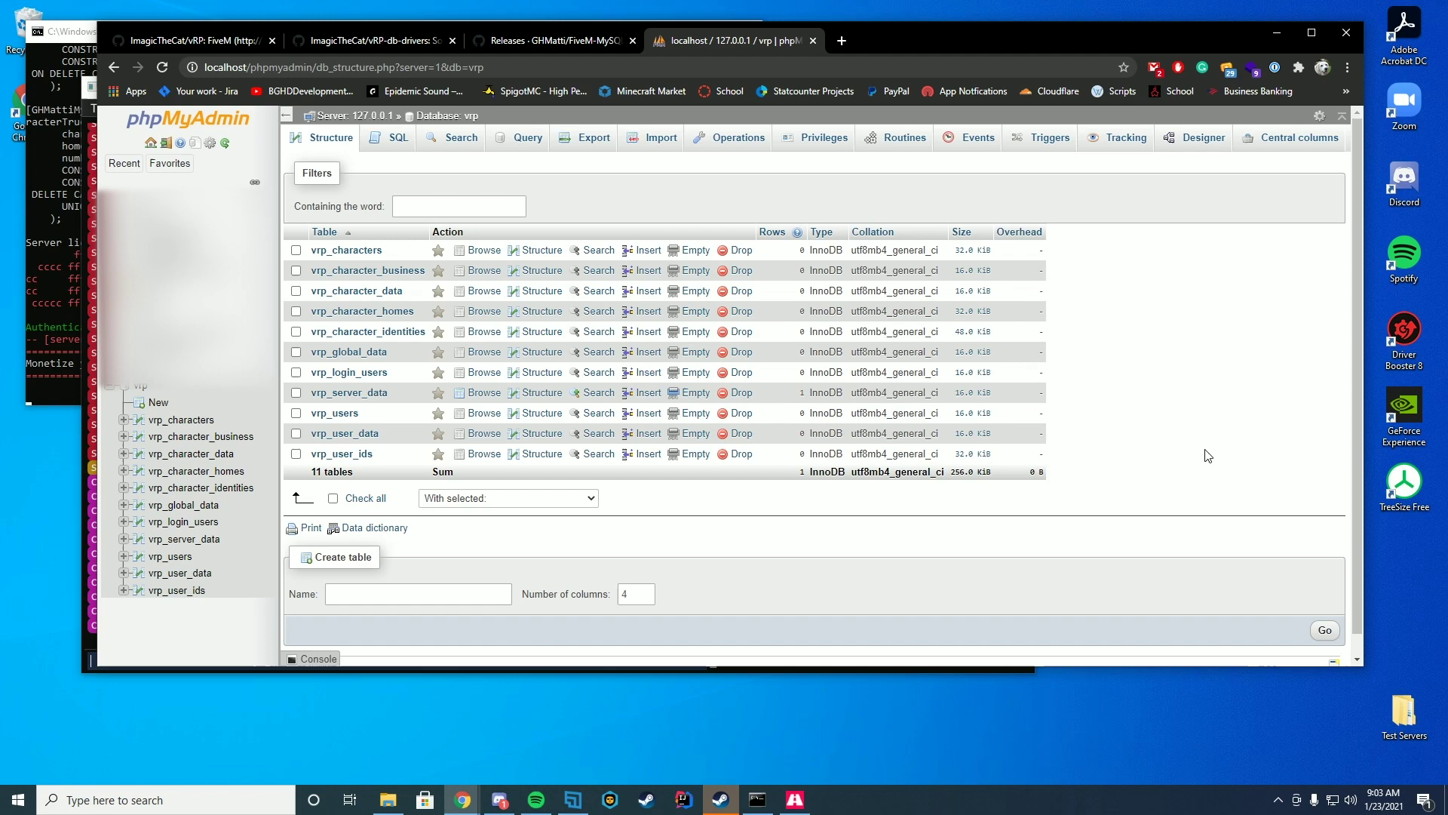
pyautogui.click(1276, 32)
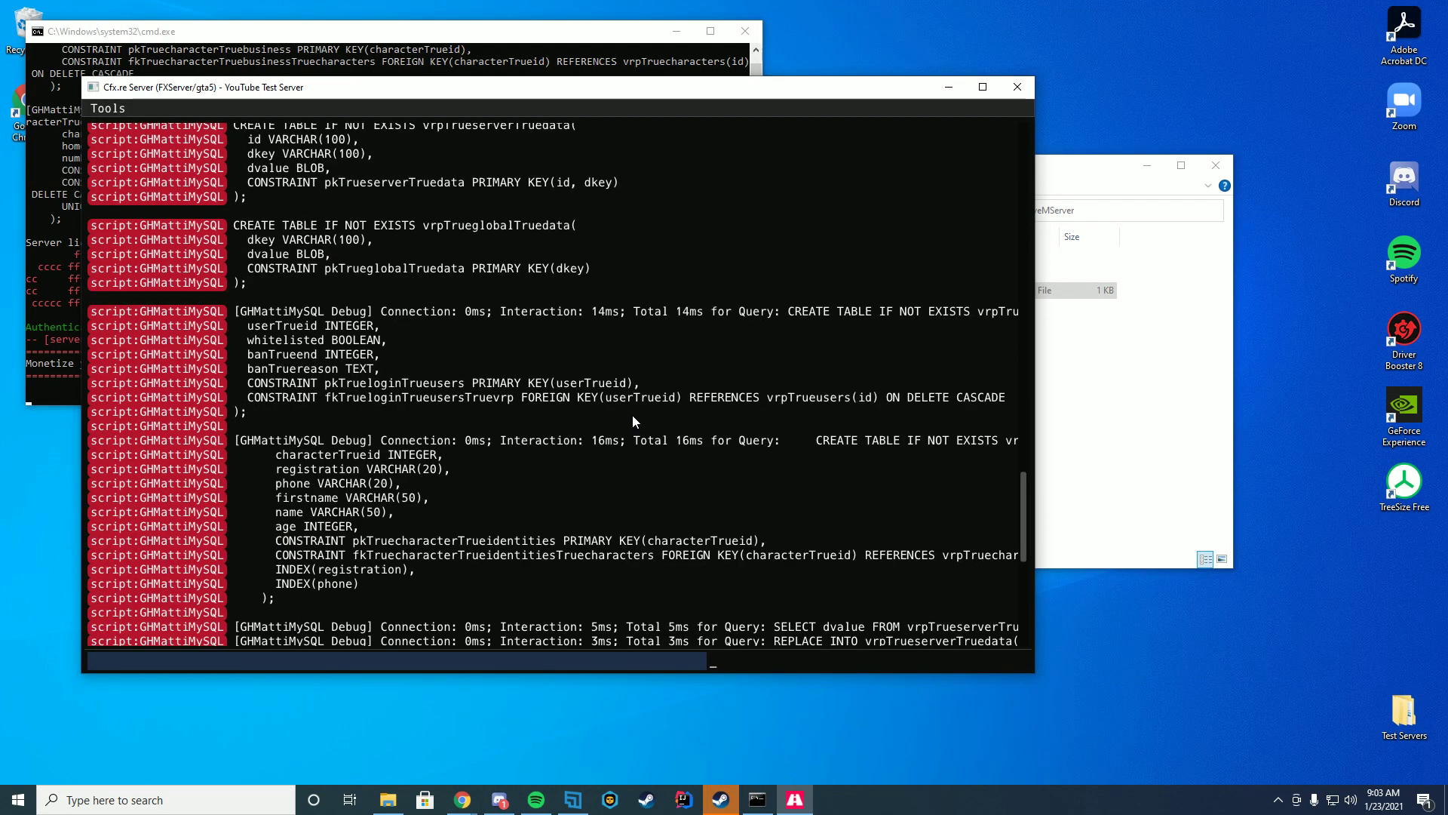
pyautogui.scroll(5, 634, 421)
pyautogui.scroll(5, 675, 423)
pyautogui.scroll(5, 732, 423)
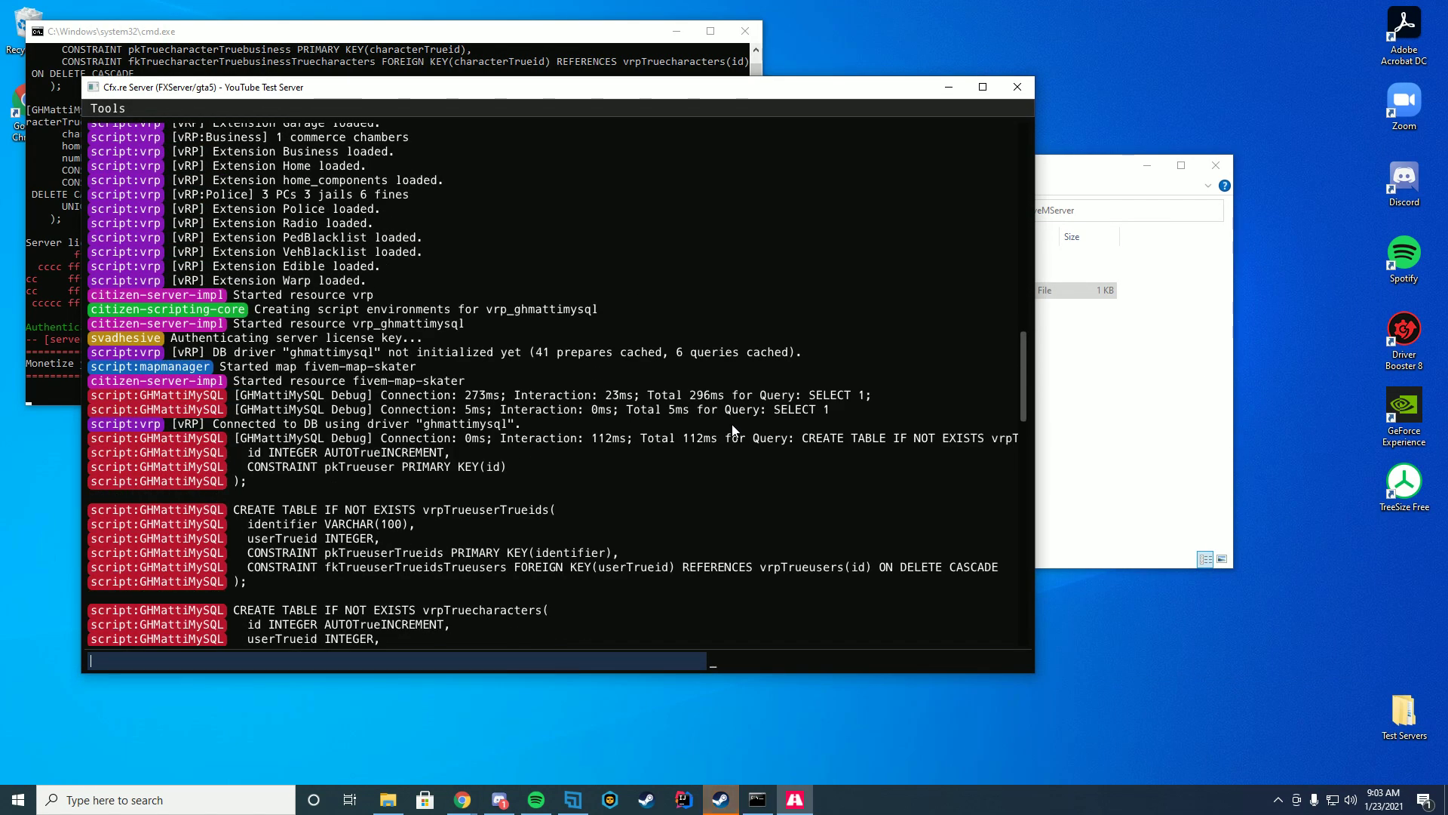
pyautogui.scroll(-5, 733, 427)
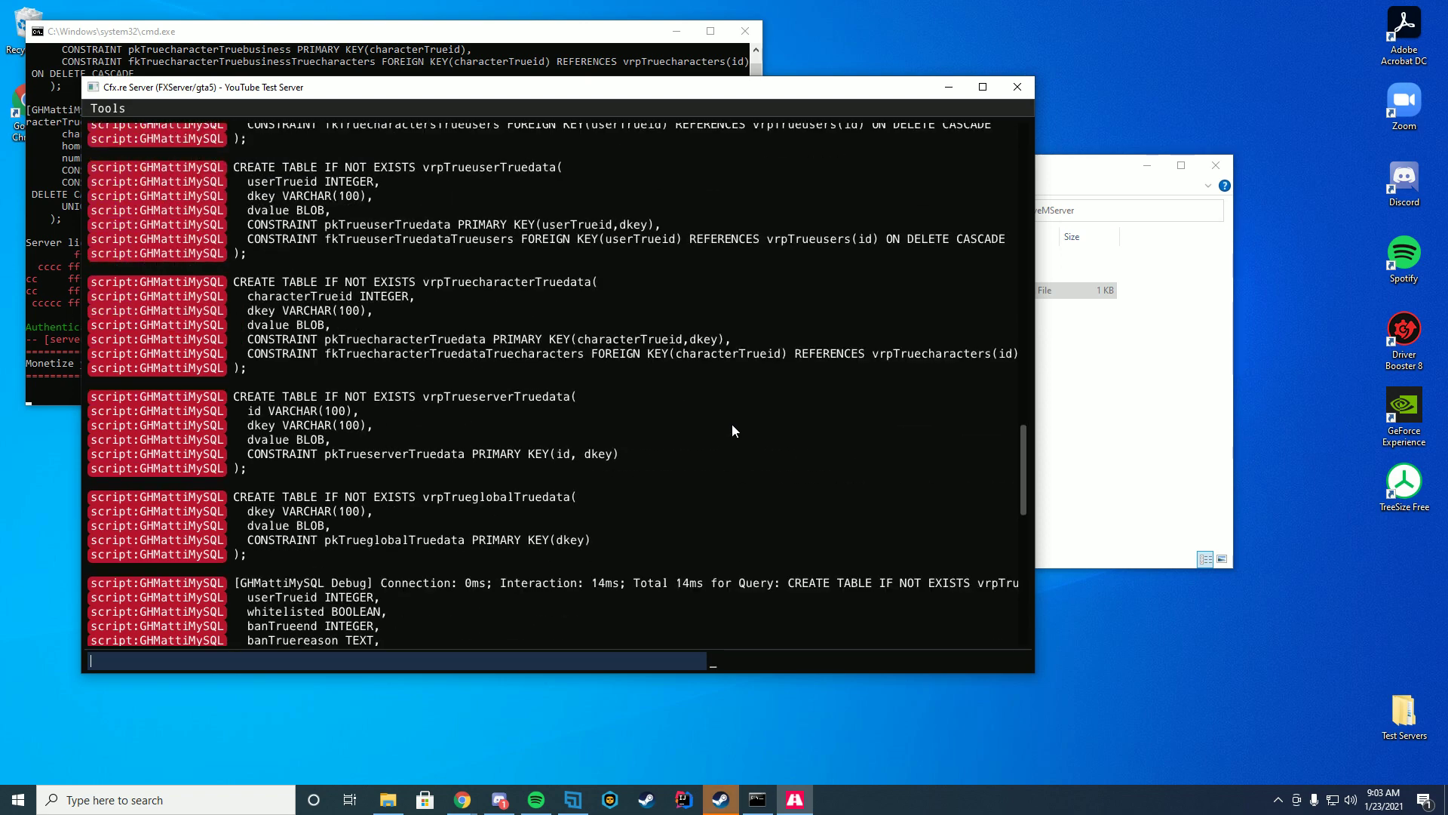
pyautogui.scroll(-5, 732, 429)
pyautogui.scroll(-5, 731, 429)
pyautogui.scroll(-3, 736, 427)
# Move the FXServer console windows aside and launch FiveM from its desktop icon.
pyautogui.moveTo(925, 164); pyautogui.dragTo(925, 158)
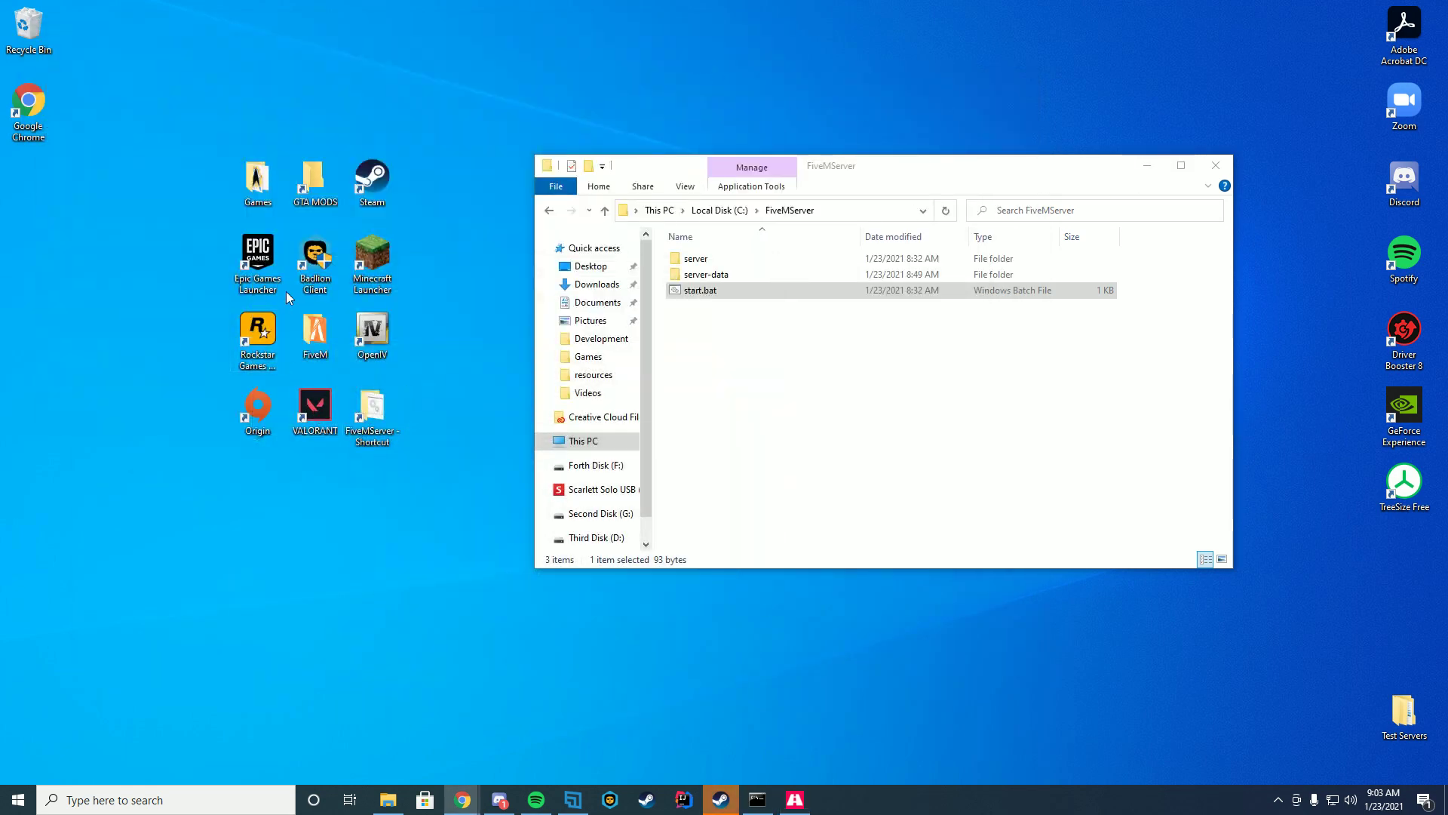
pyautogui.doubleClick(326, 342)
pyautogui.doubleClick(702, 298)
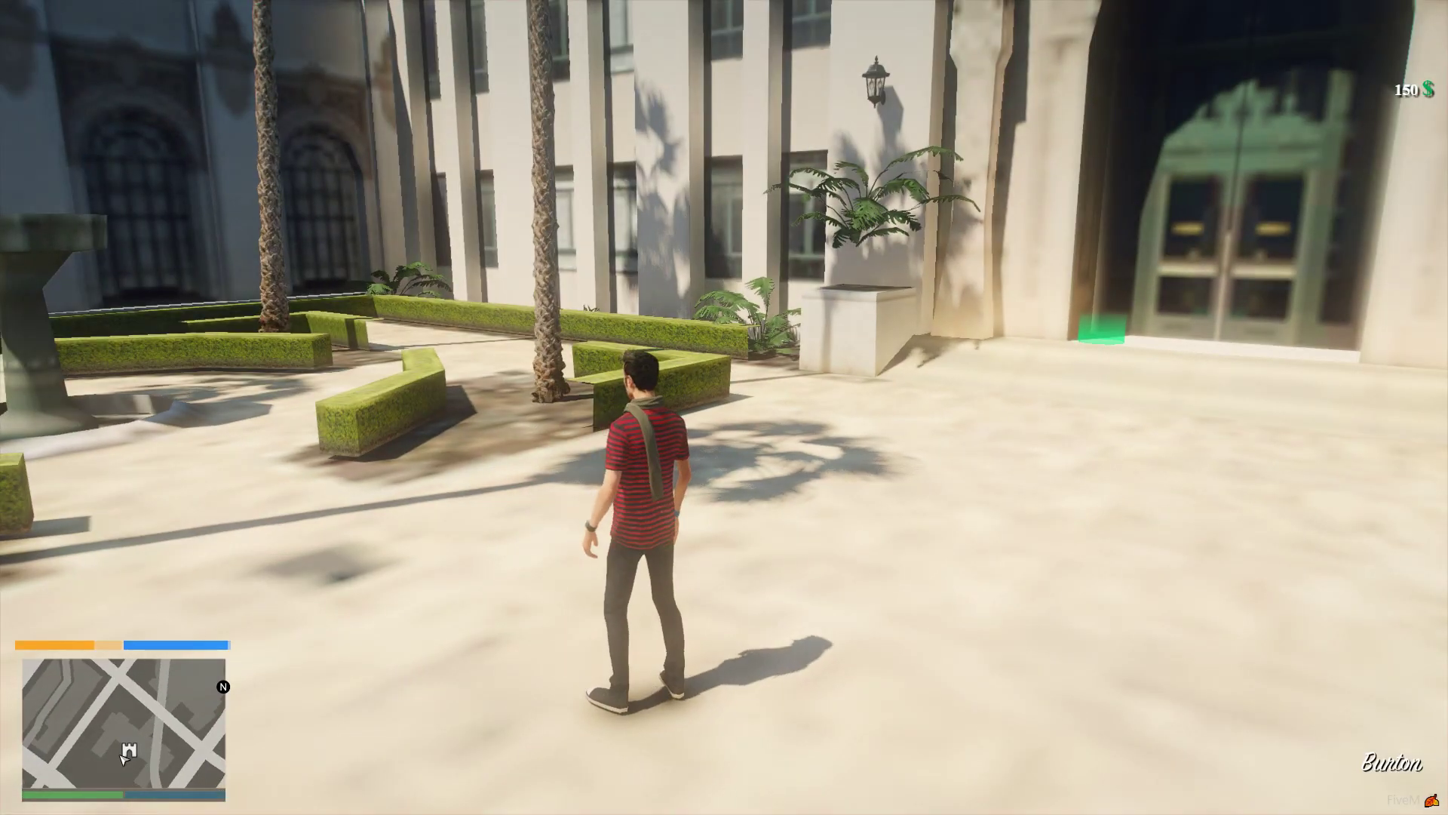
# Walk the character up the steps to the City Hall doors and into the green marker.
pyautogui.press('w')
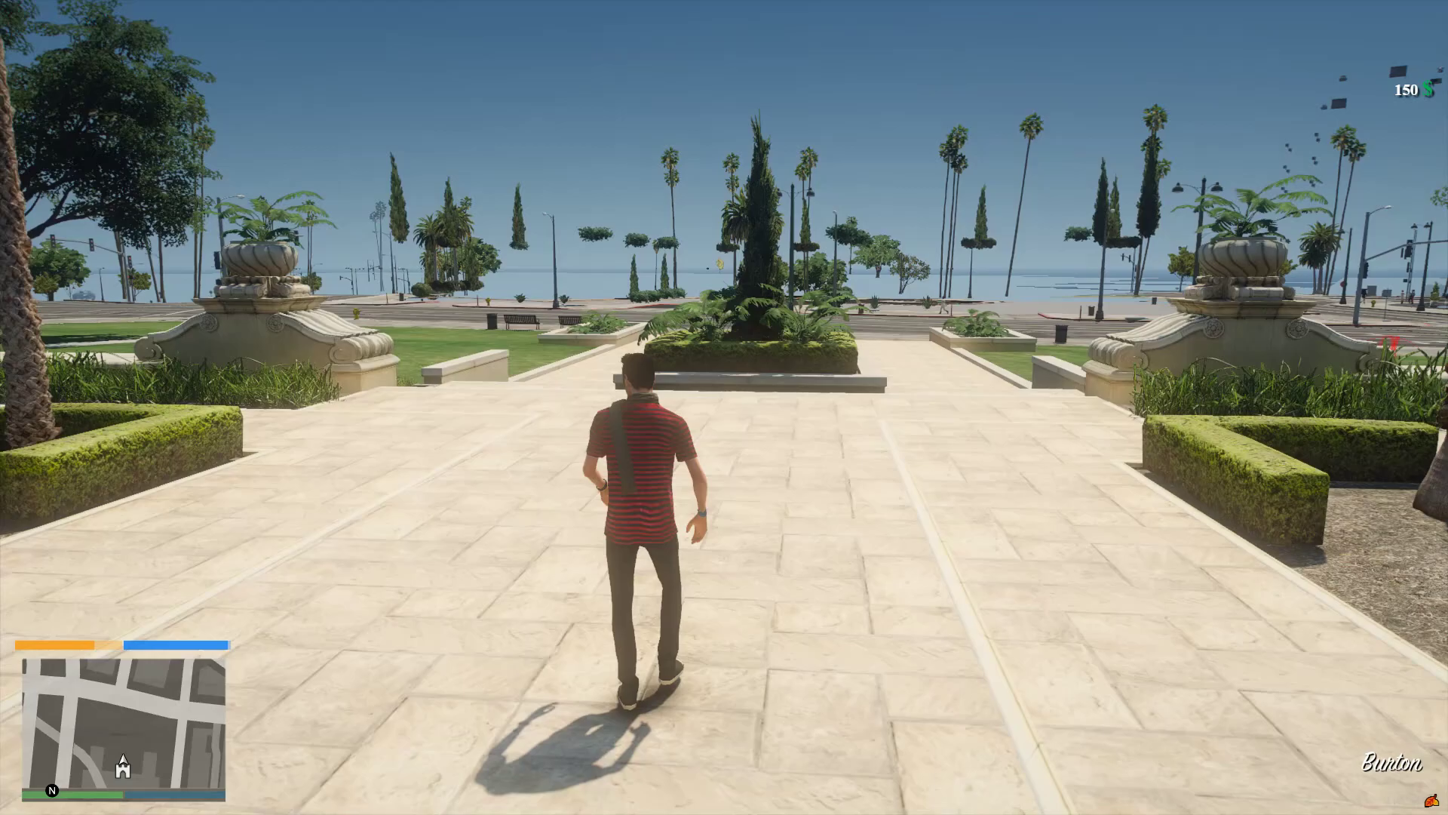
pyautogui.press('w')
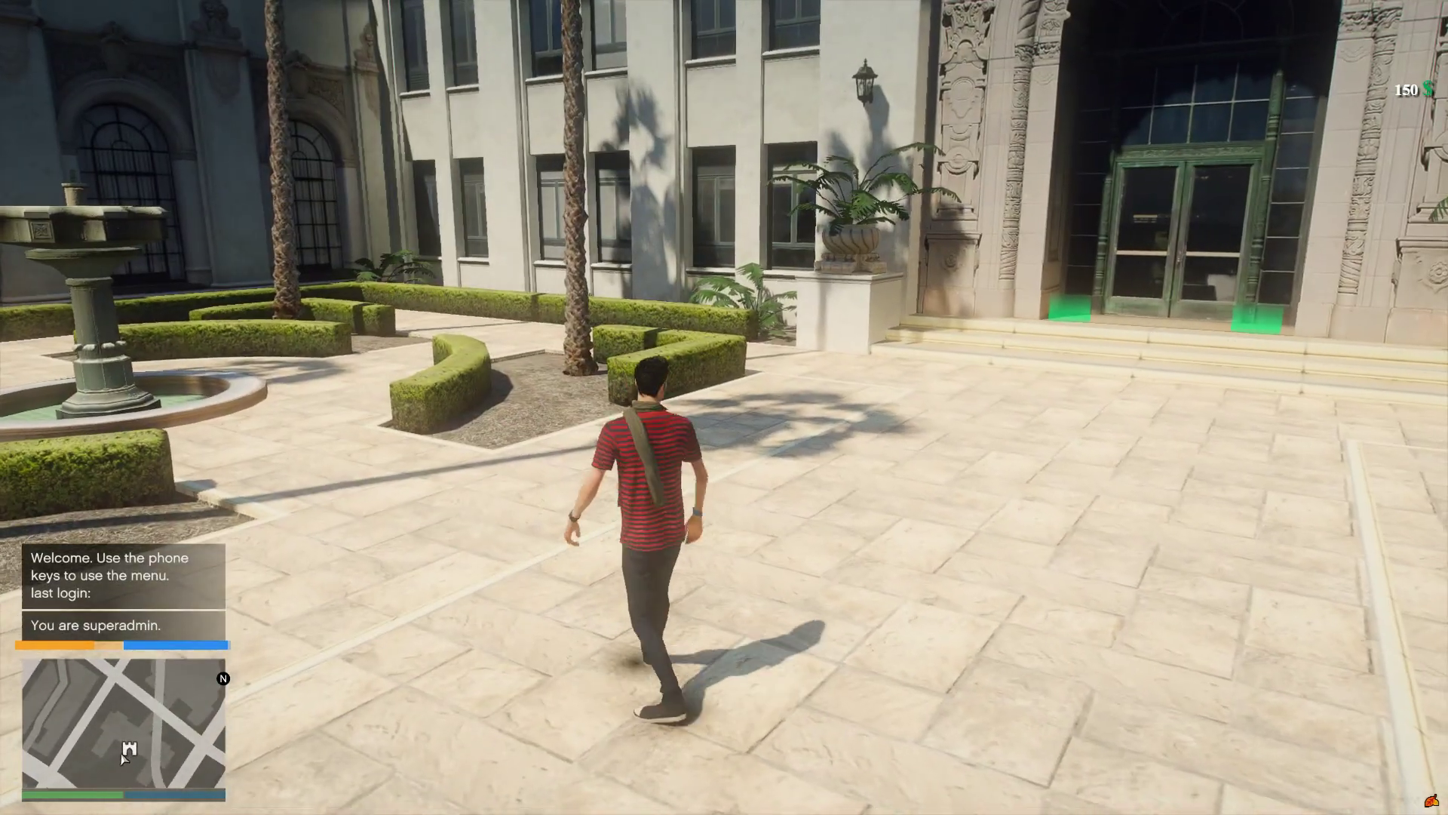
pyautogui.press('v')
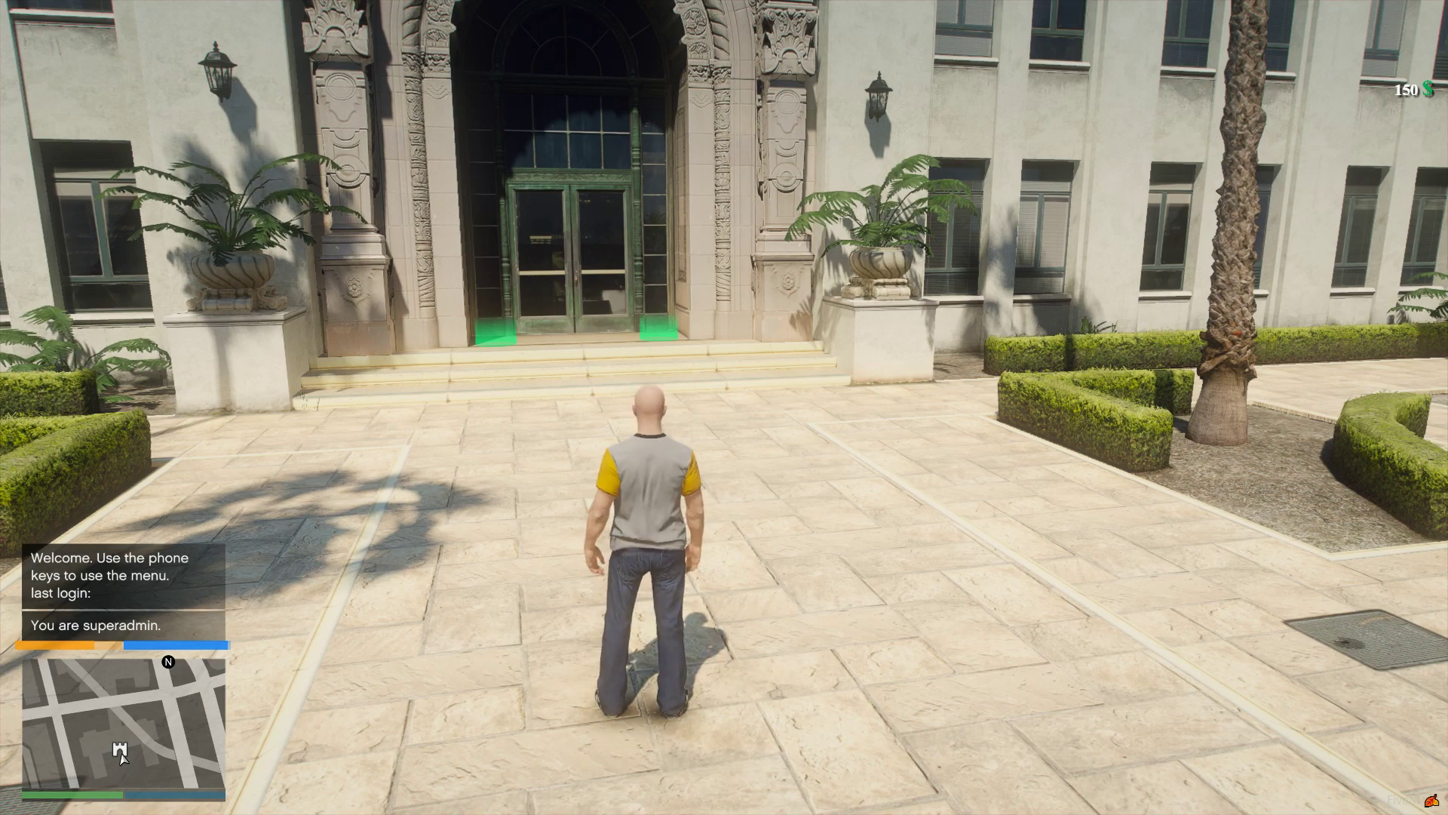
pyautogui.press('w')
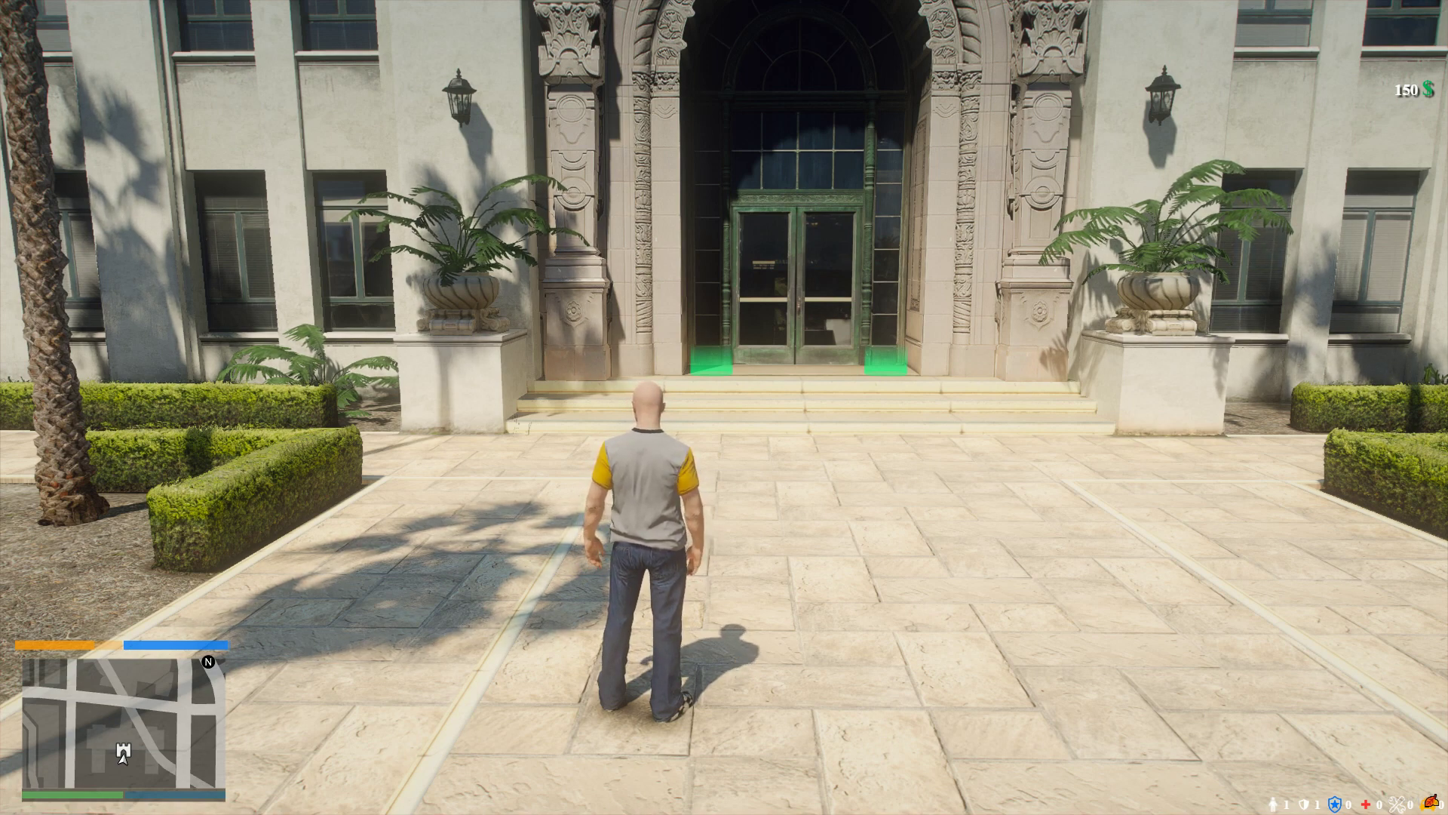
pyautogui.press('w')
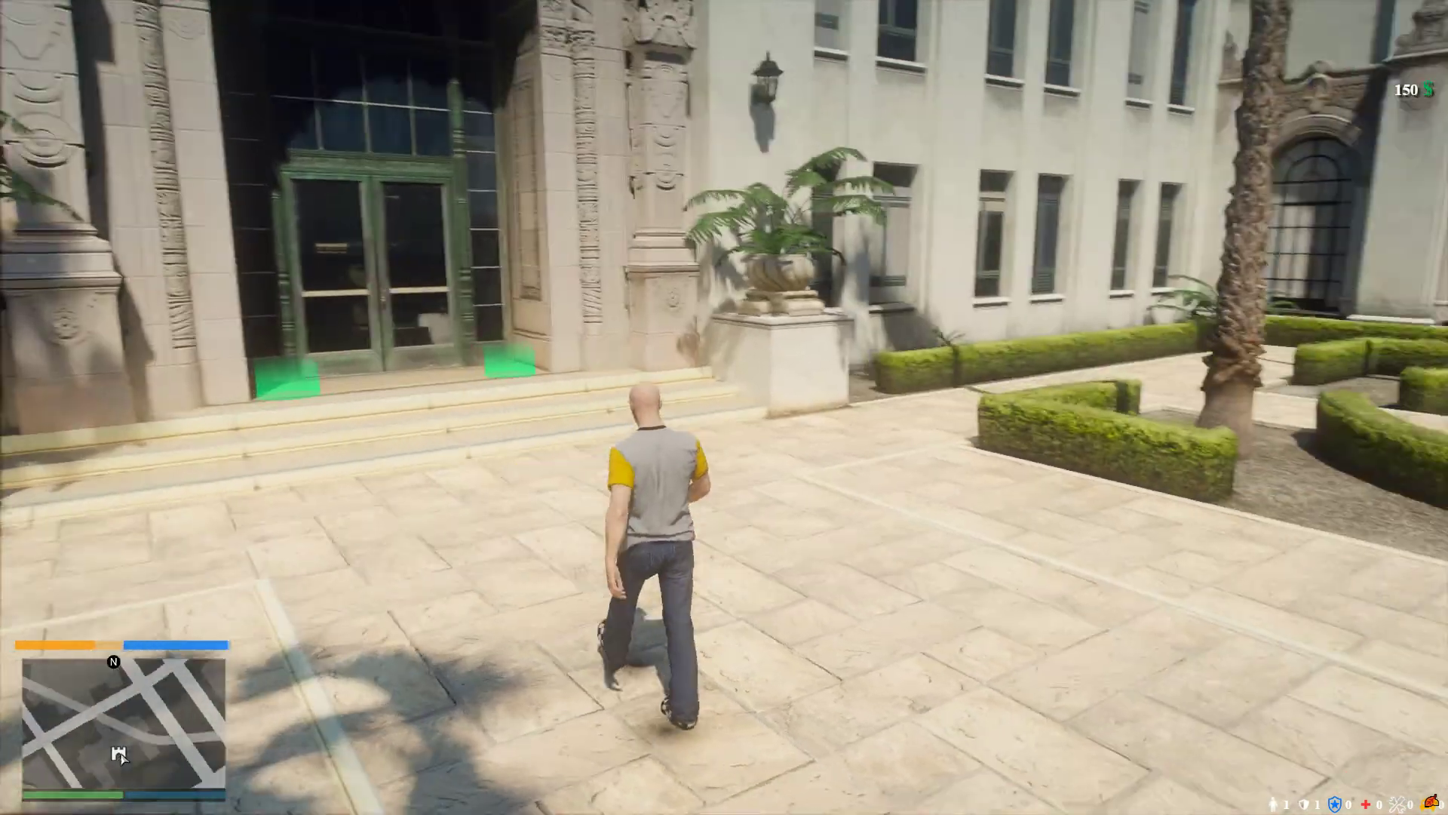
pyautogui.press('w')
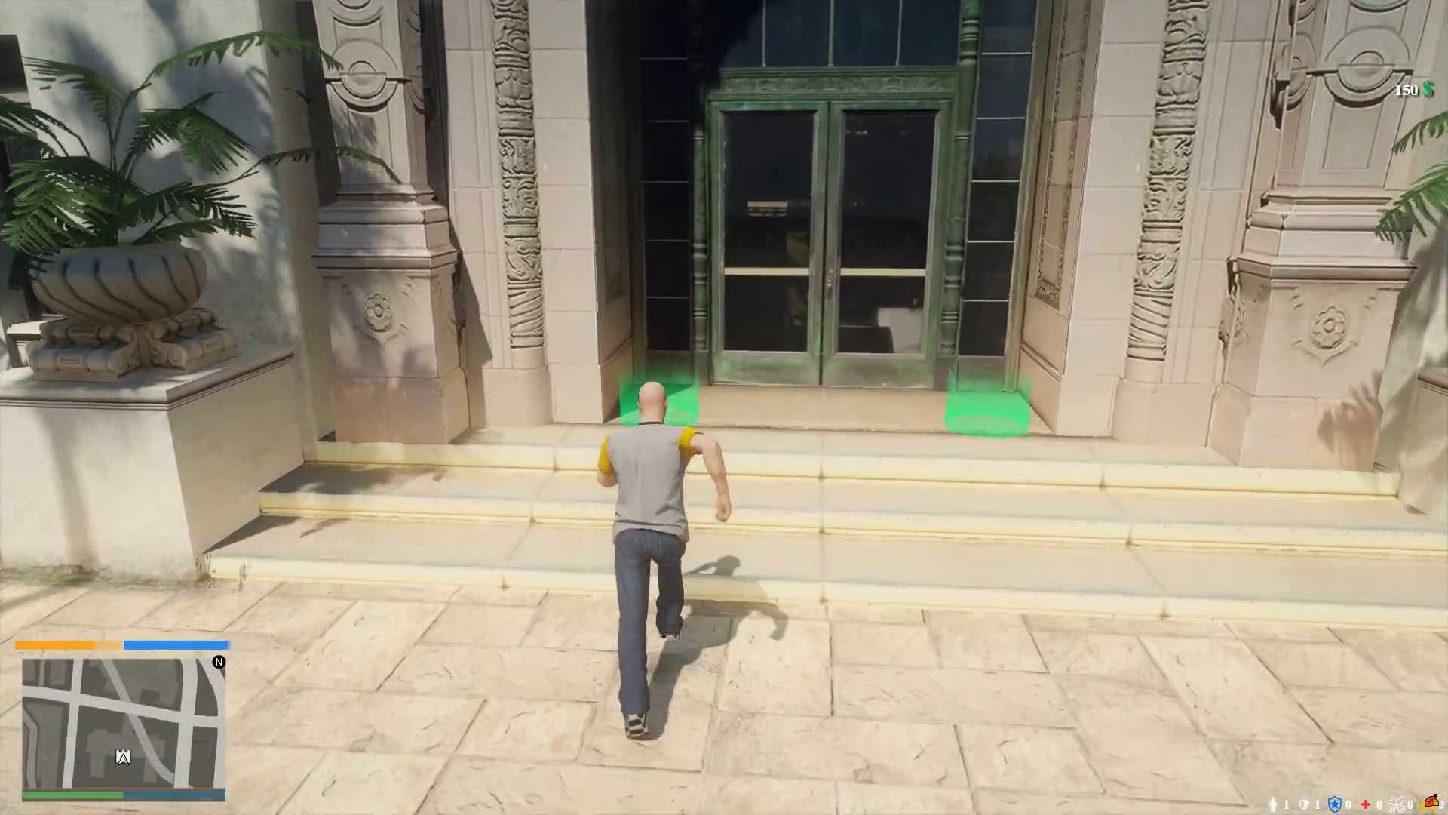
pyautogui.press('a')
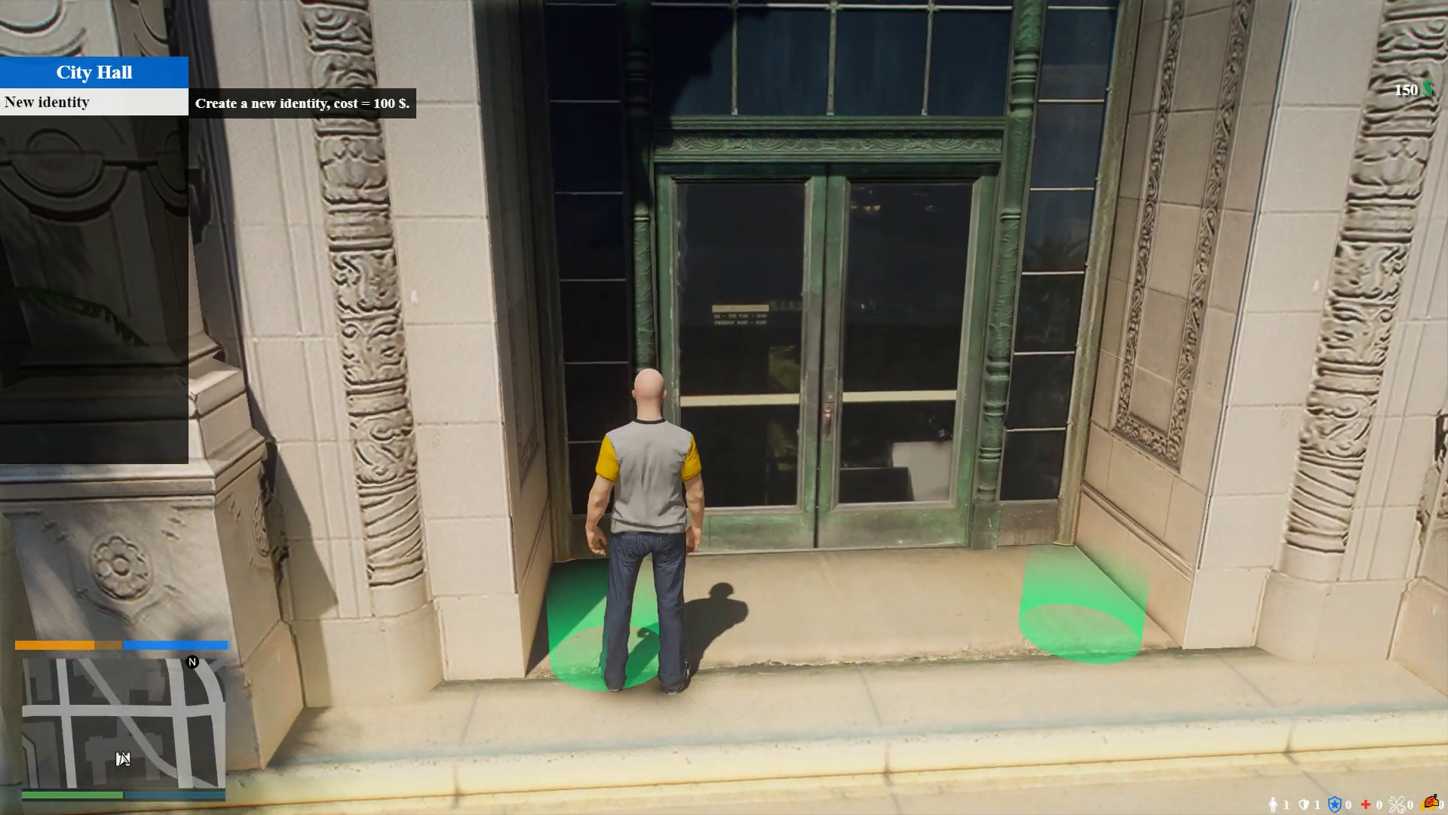
# Buy a new identity for 100$, then walk away along the steps.
pyautogui.press('Return')
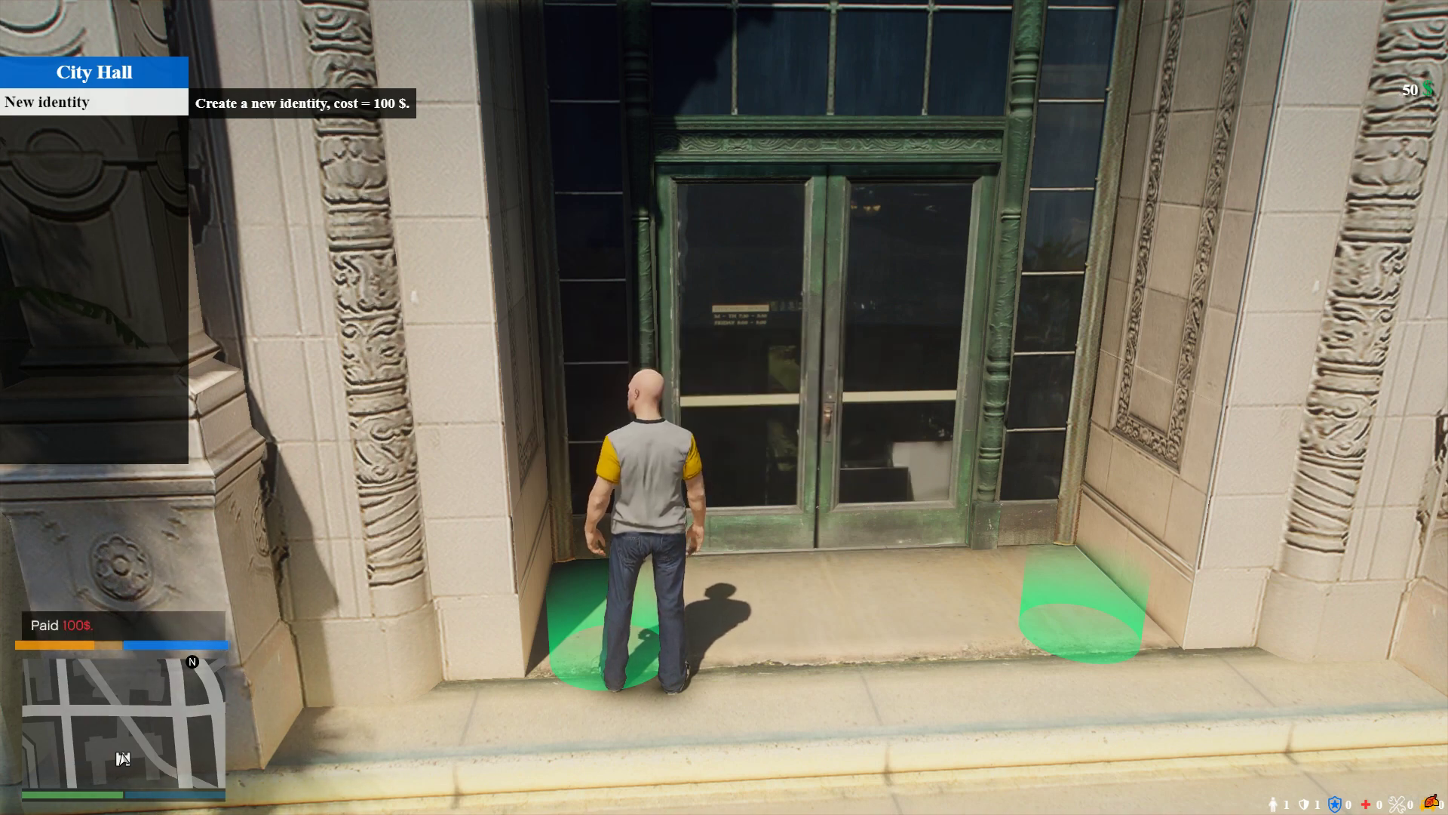
pyautogui.press('s')
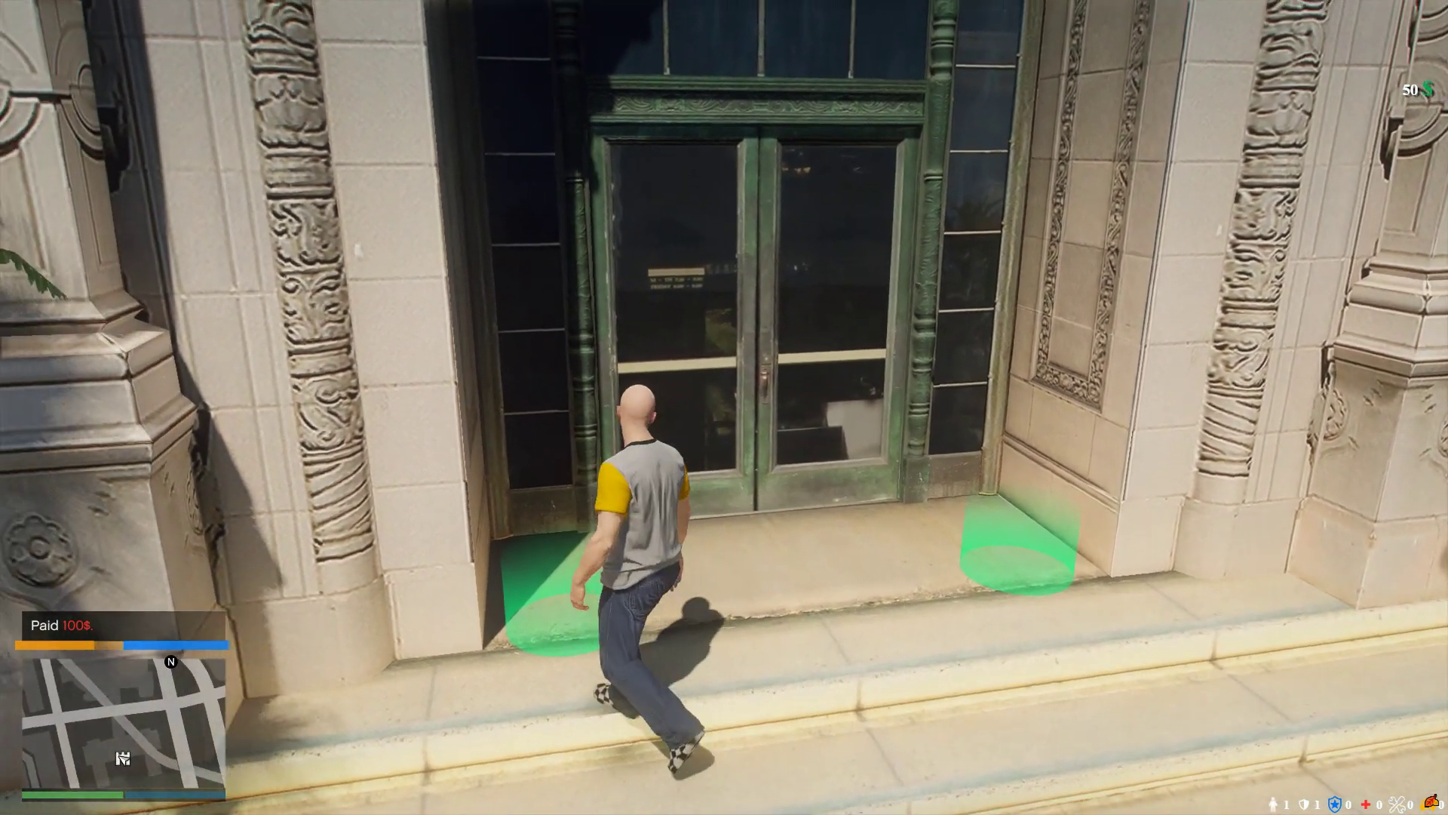
pyautogui.press('d')
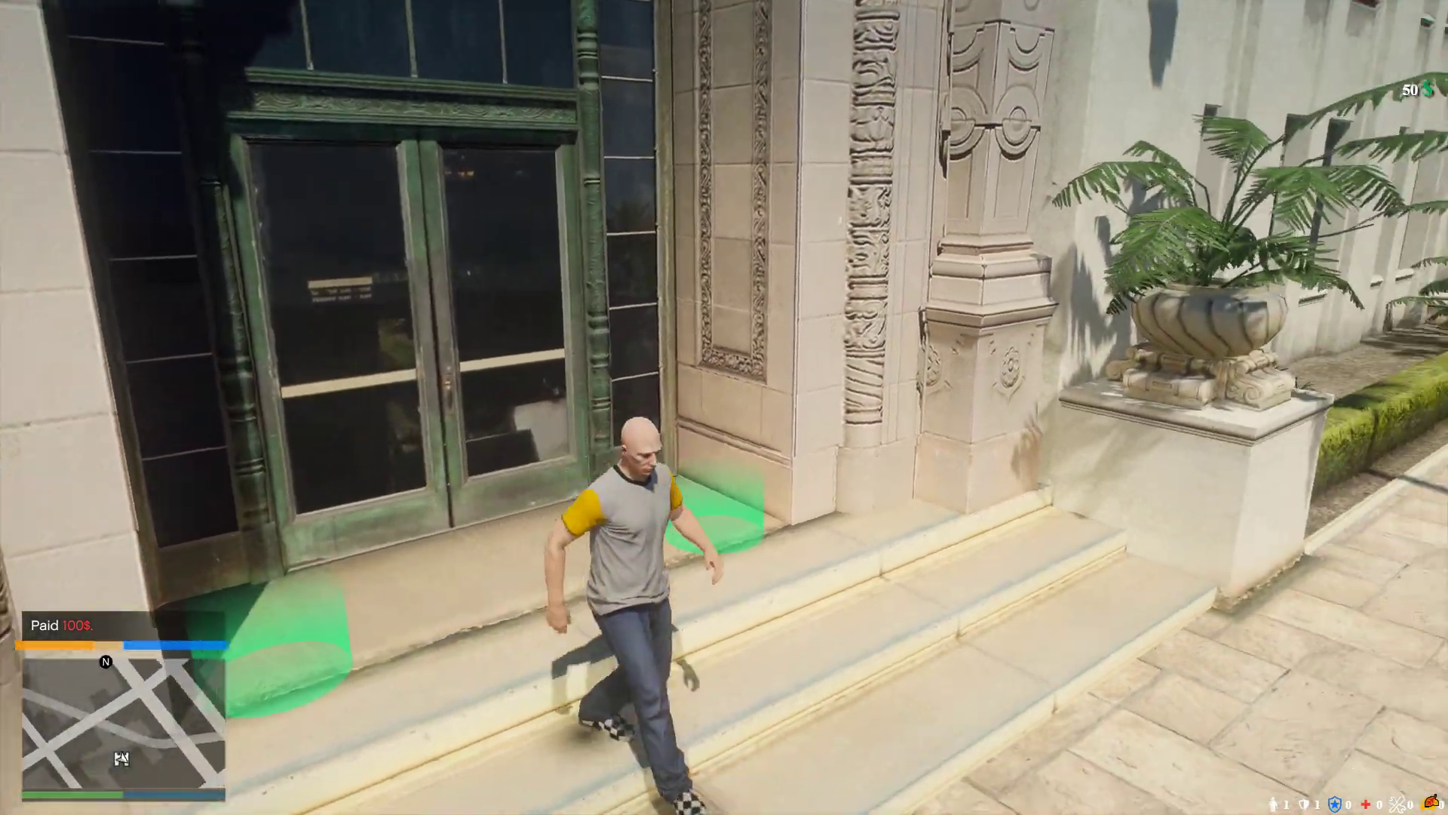
# Run across the plaza and park grass to the road where the Bravado Banshee is.
pyautogui.press('w')
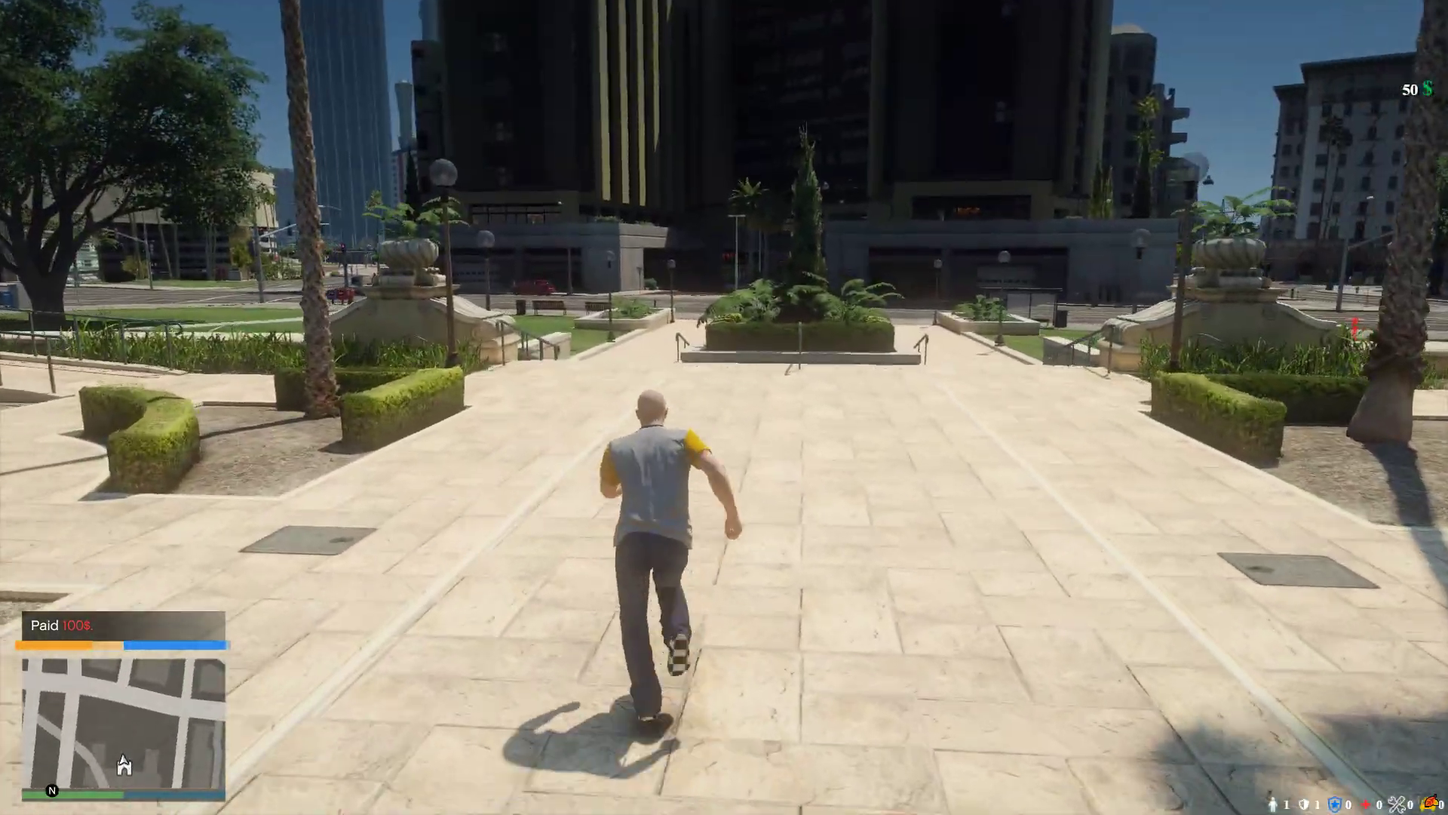
pyautogui.press('w')
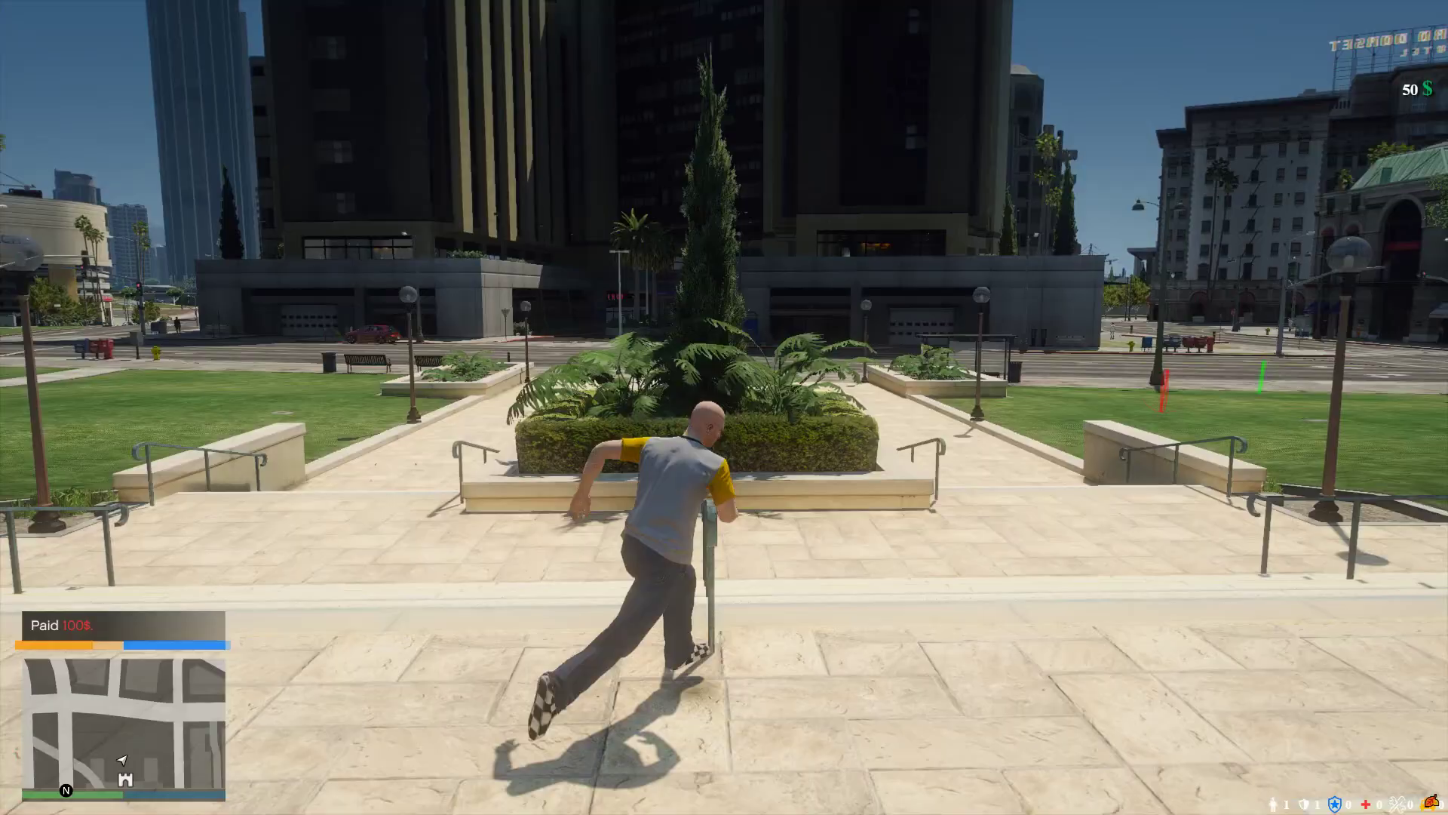
pyautogui.press('w')
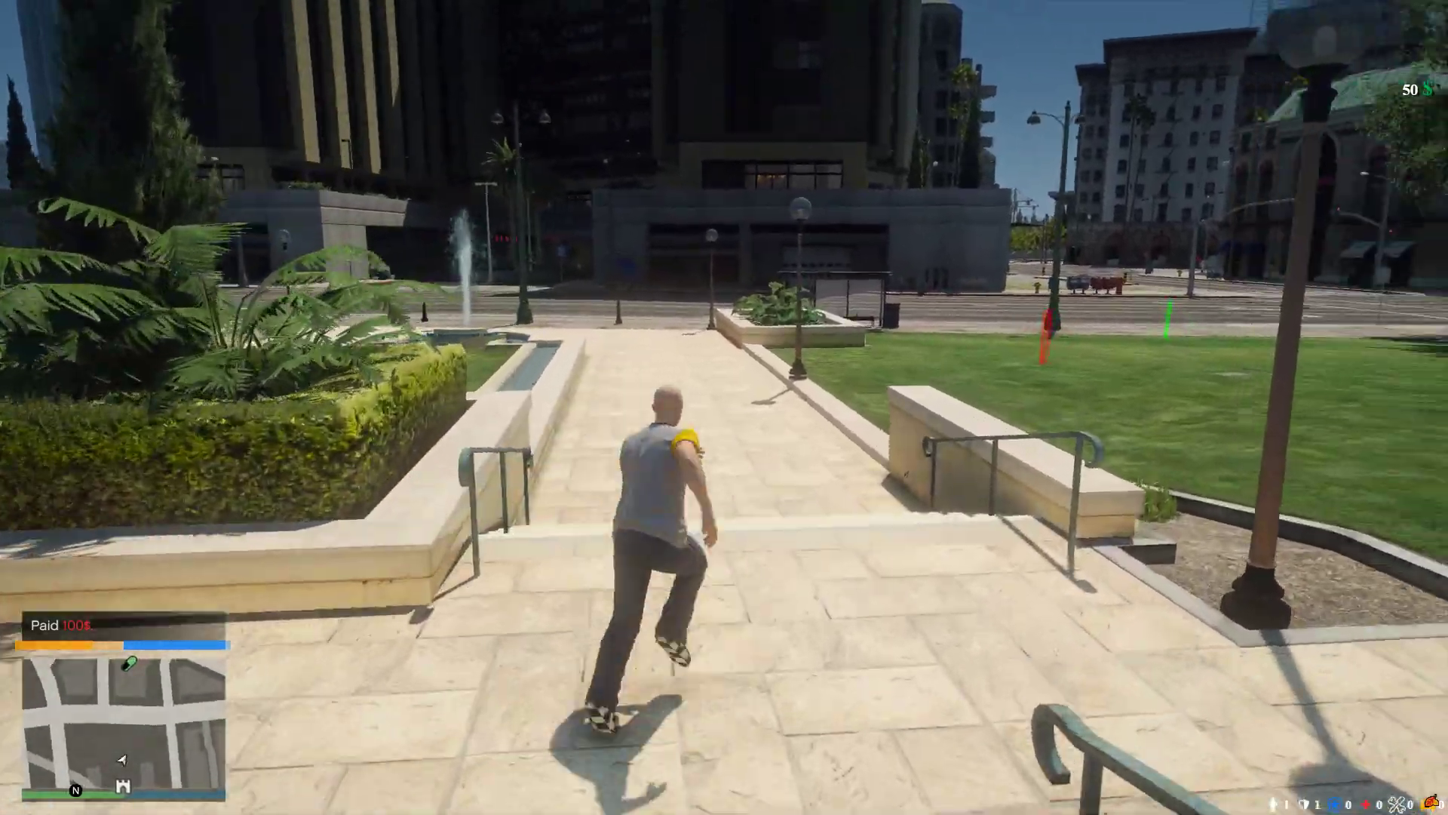
pyautogui.press('w')
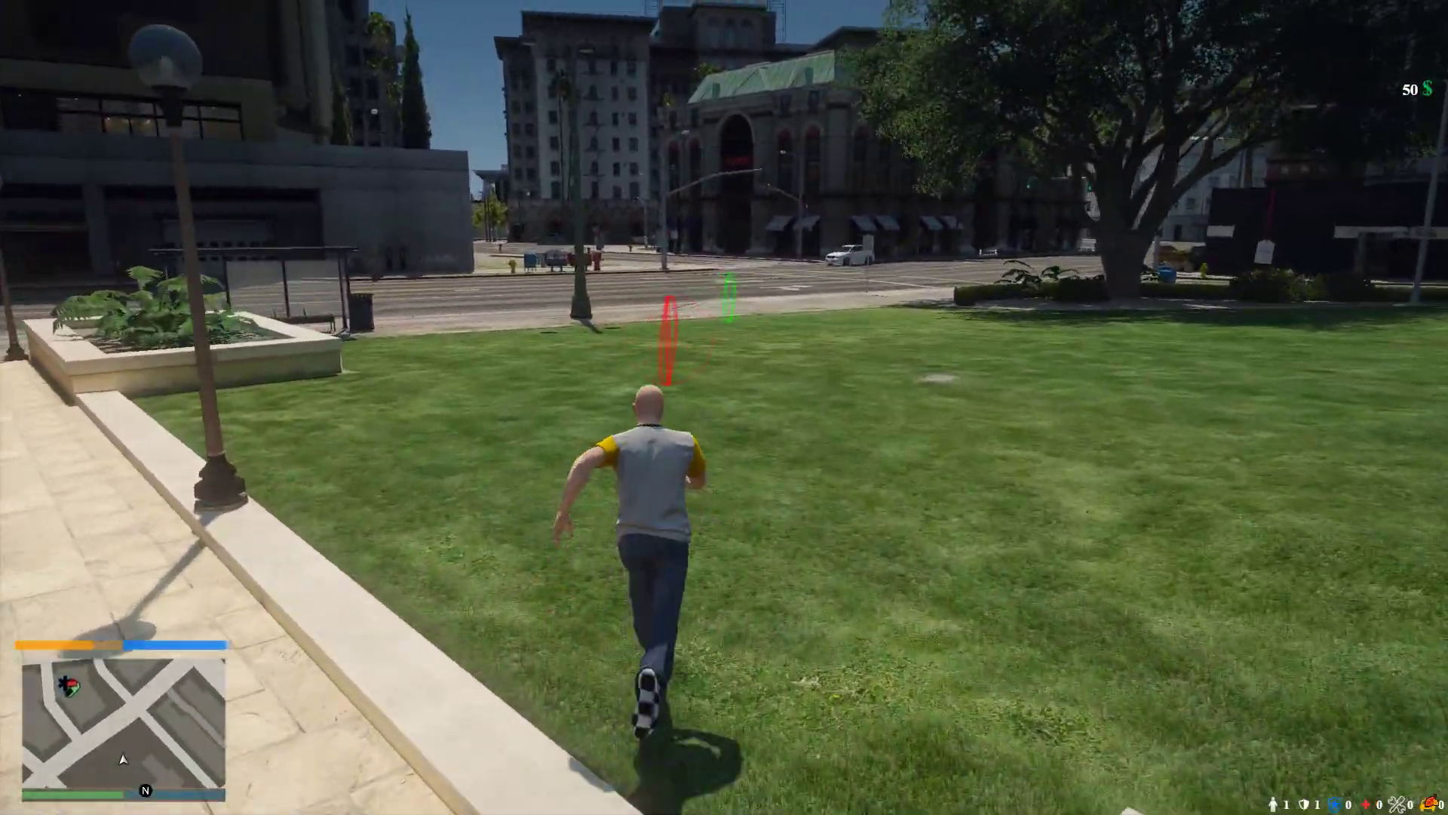
pyautogui.press('w')
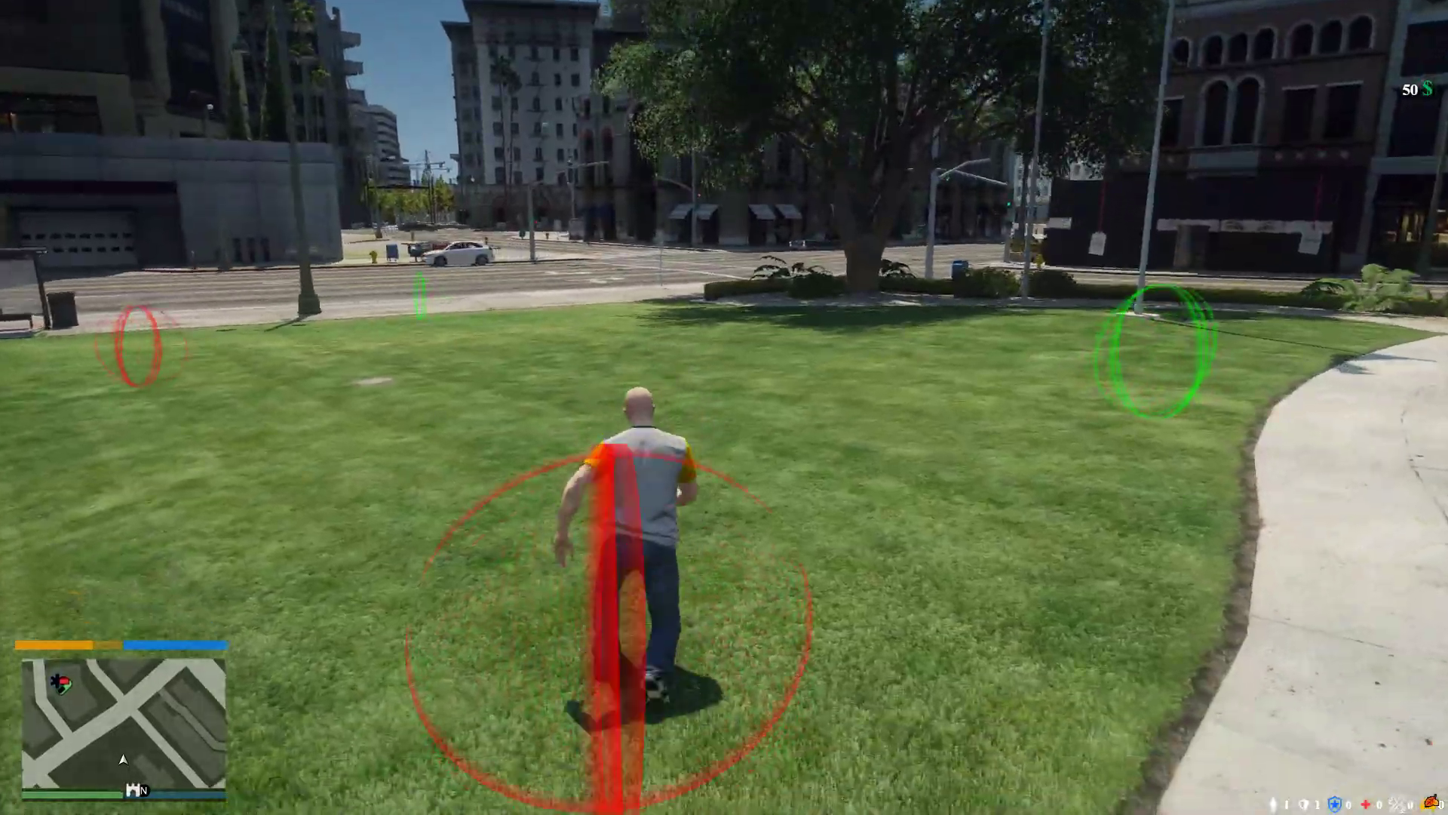
pyautogui.press('w')
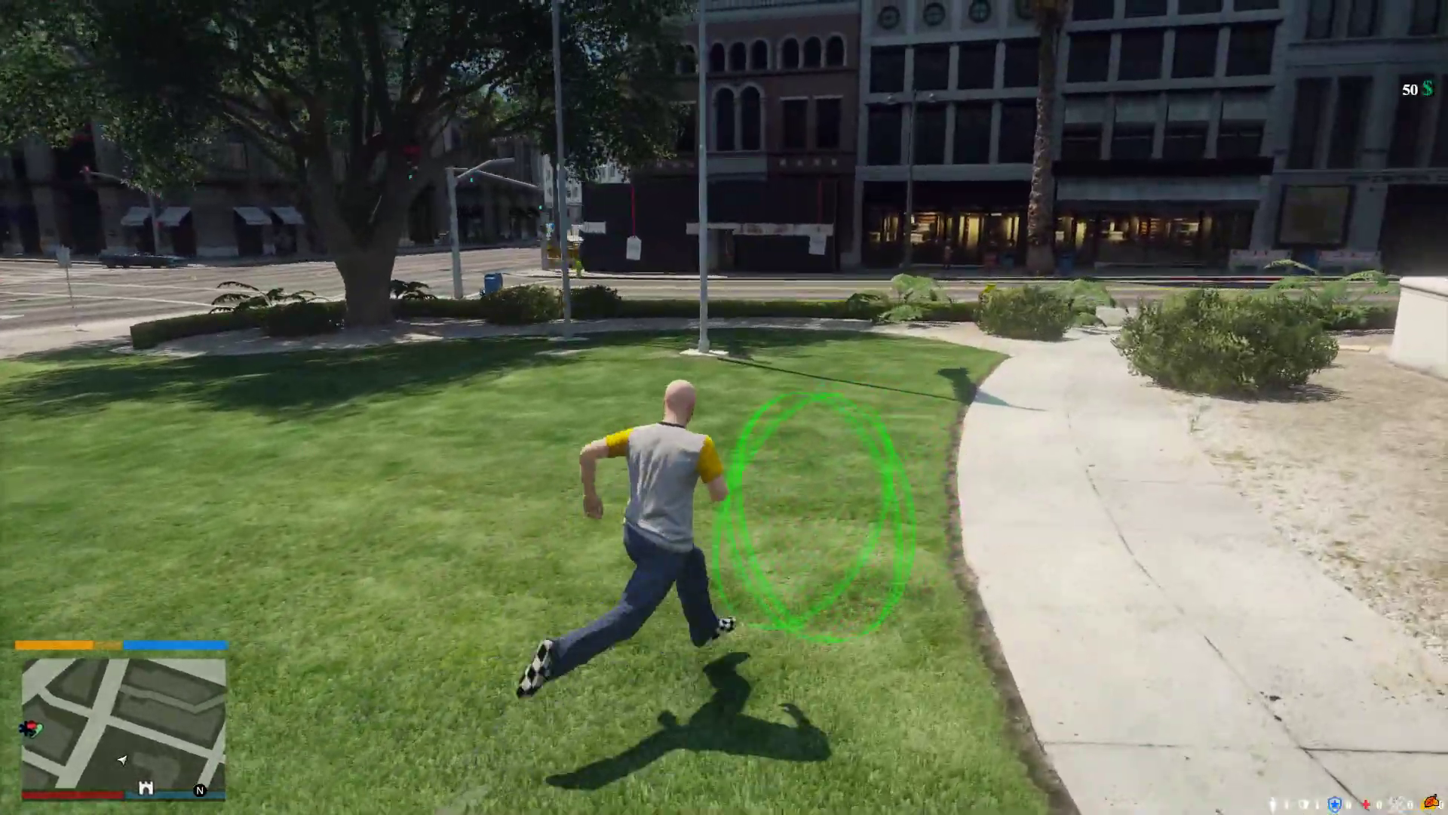
pyautogui.press('w')
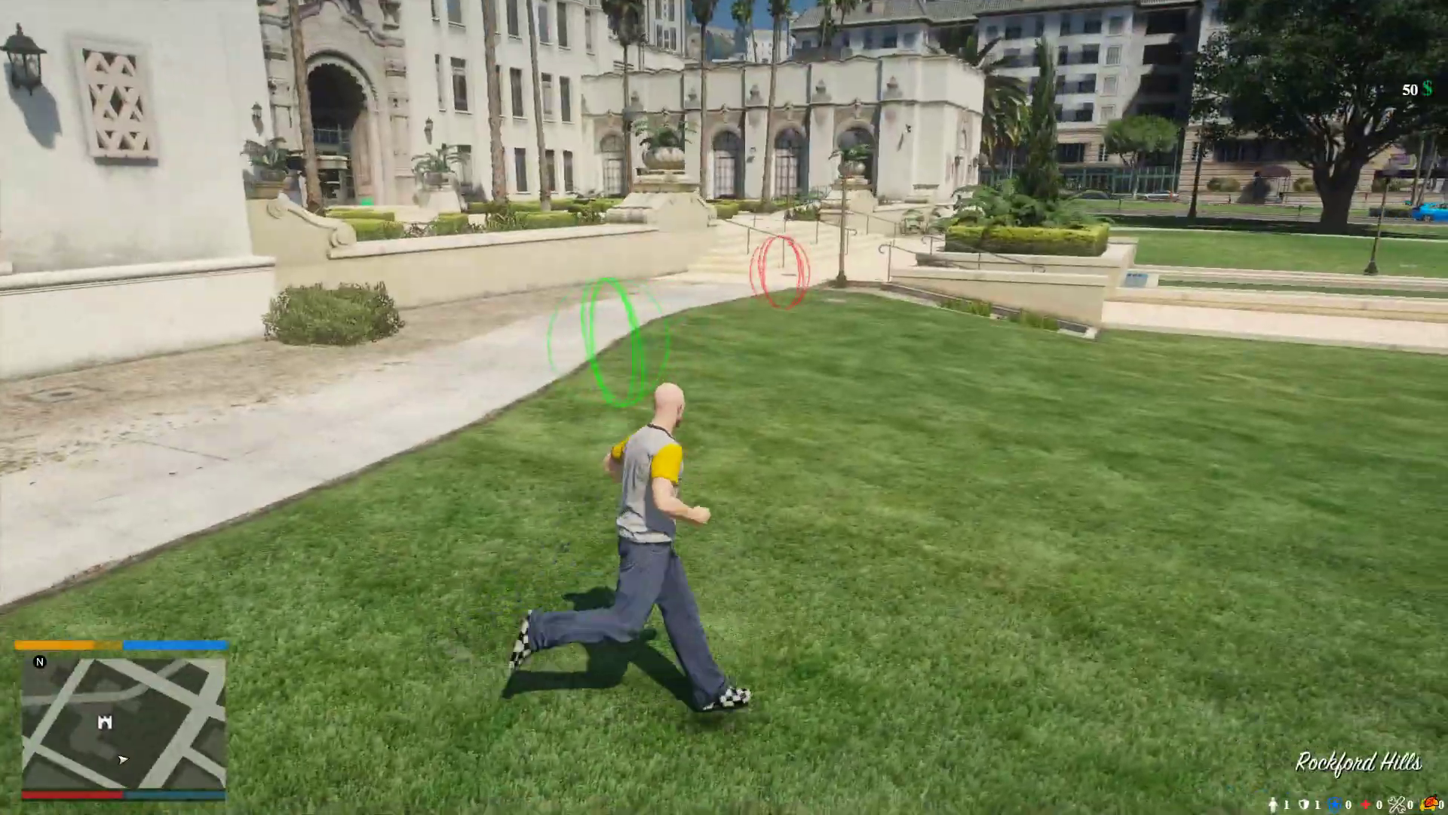
pyautogui.press('w')
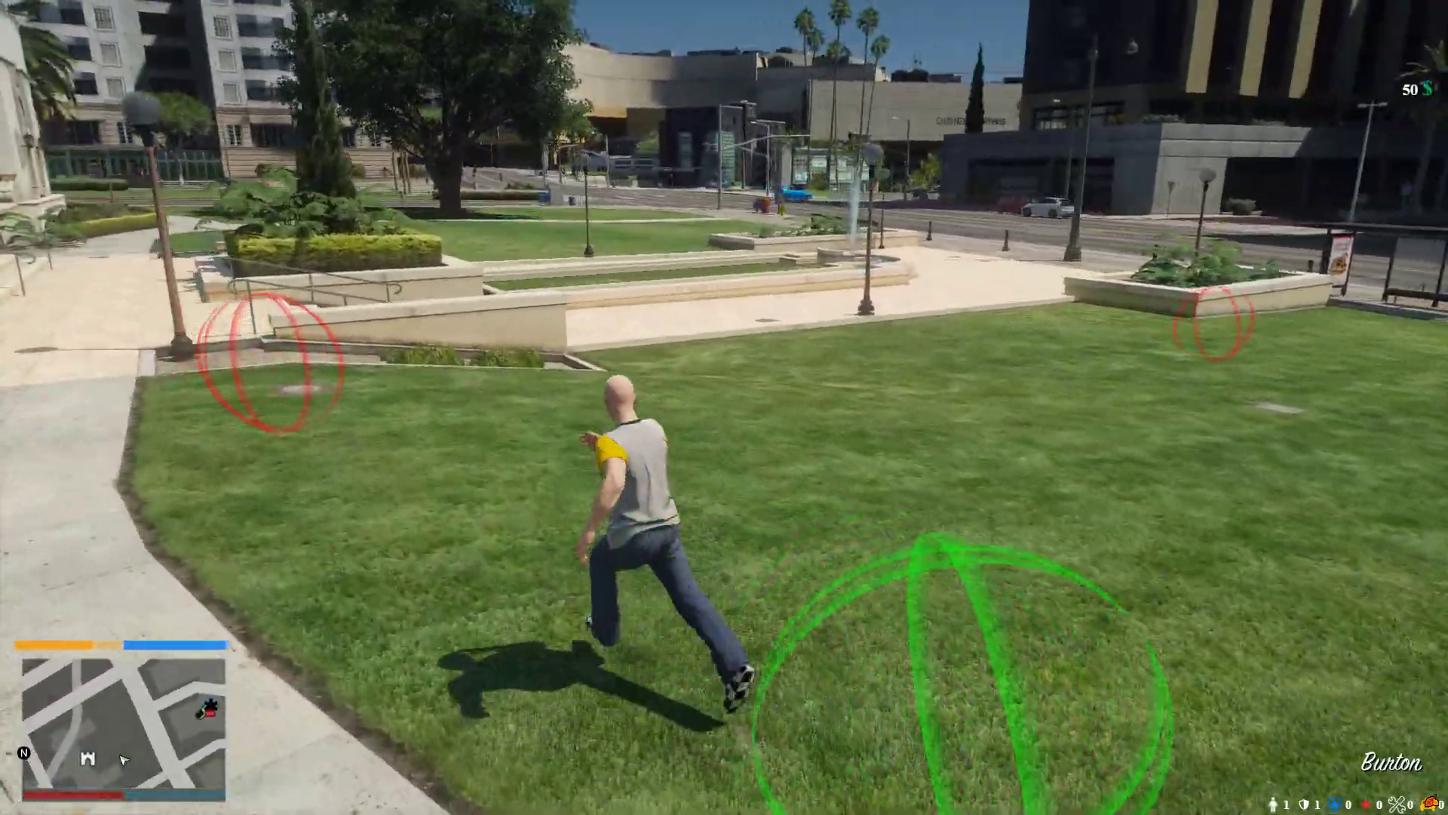
pyautogui.press('w')
pyautogui.press('t')
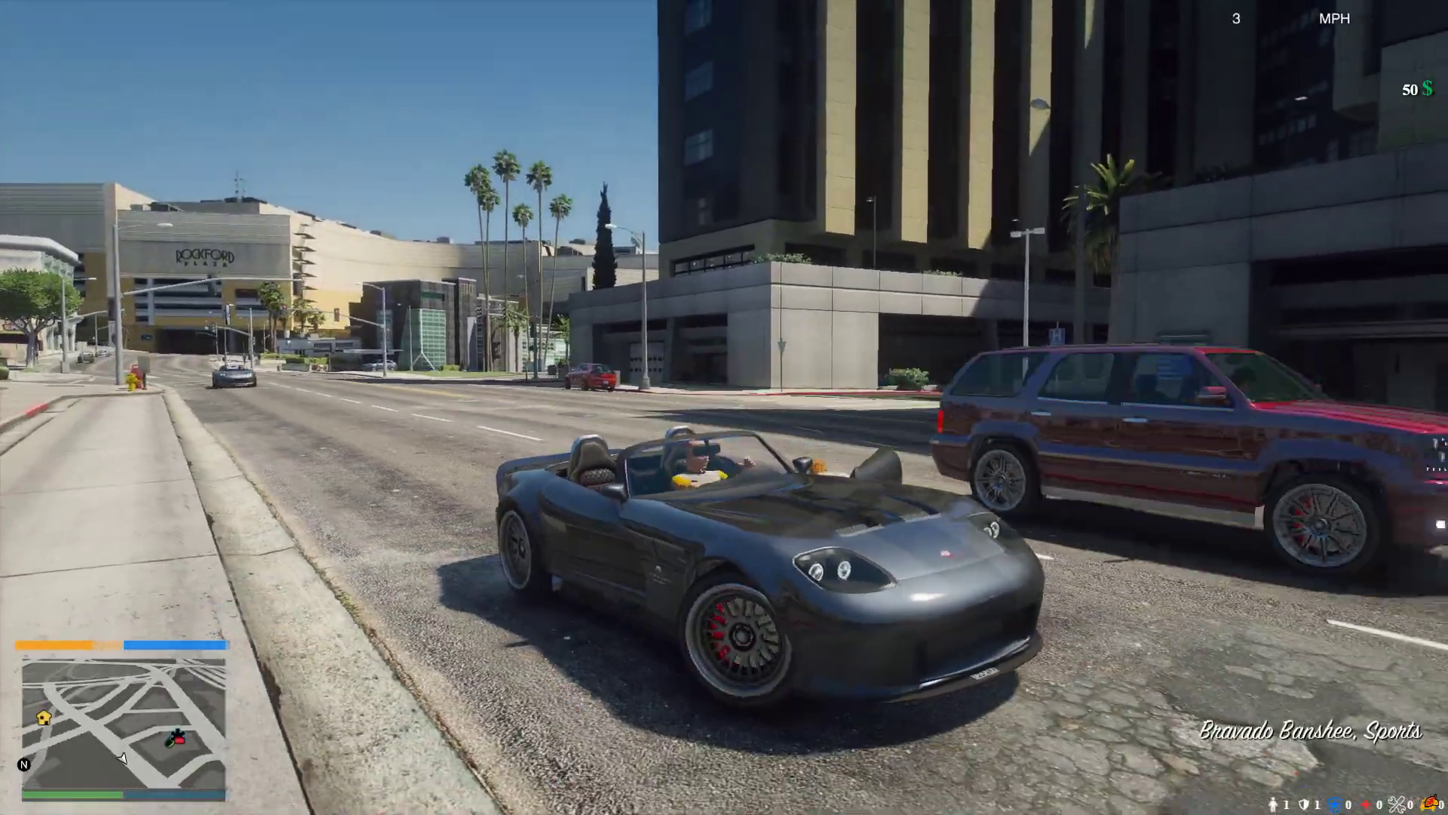
# Drive the Banshee to Mount Zonah's emergency entrance on West Coast Classics and run to the green marker.
pyautogui.press('w')
pyautogui.press('q')
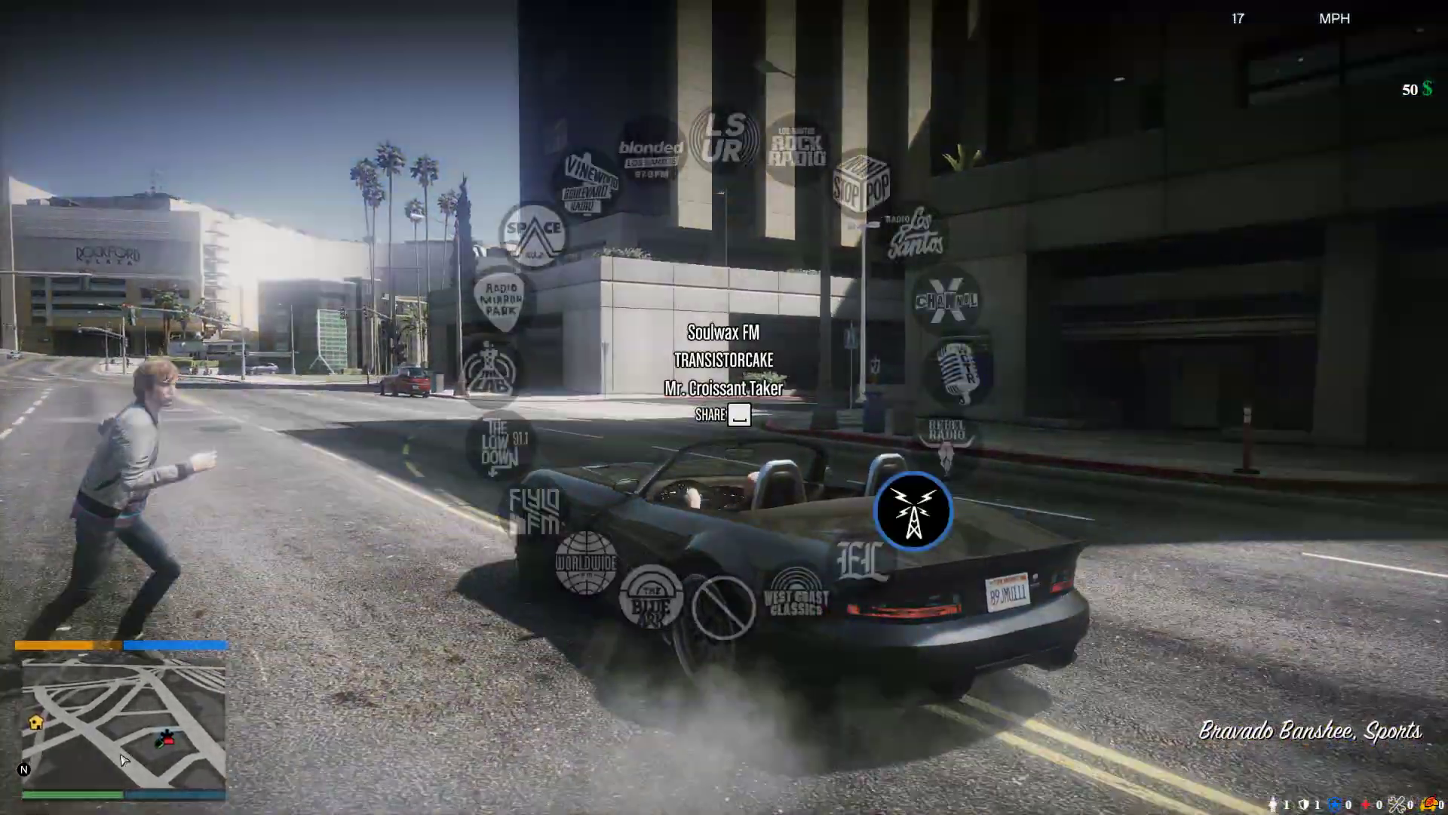
pyautogui.press('d')
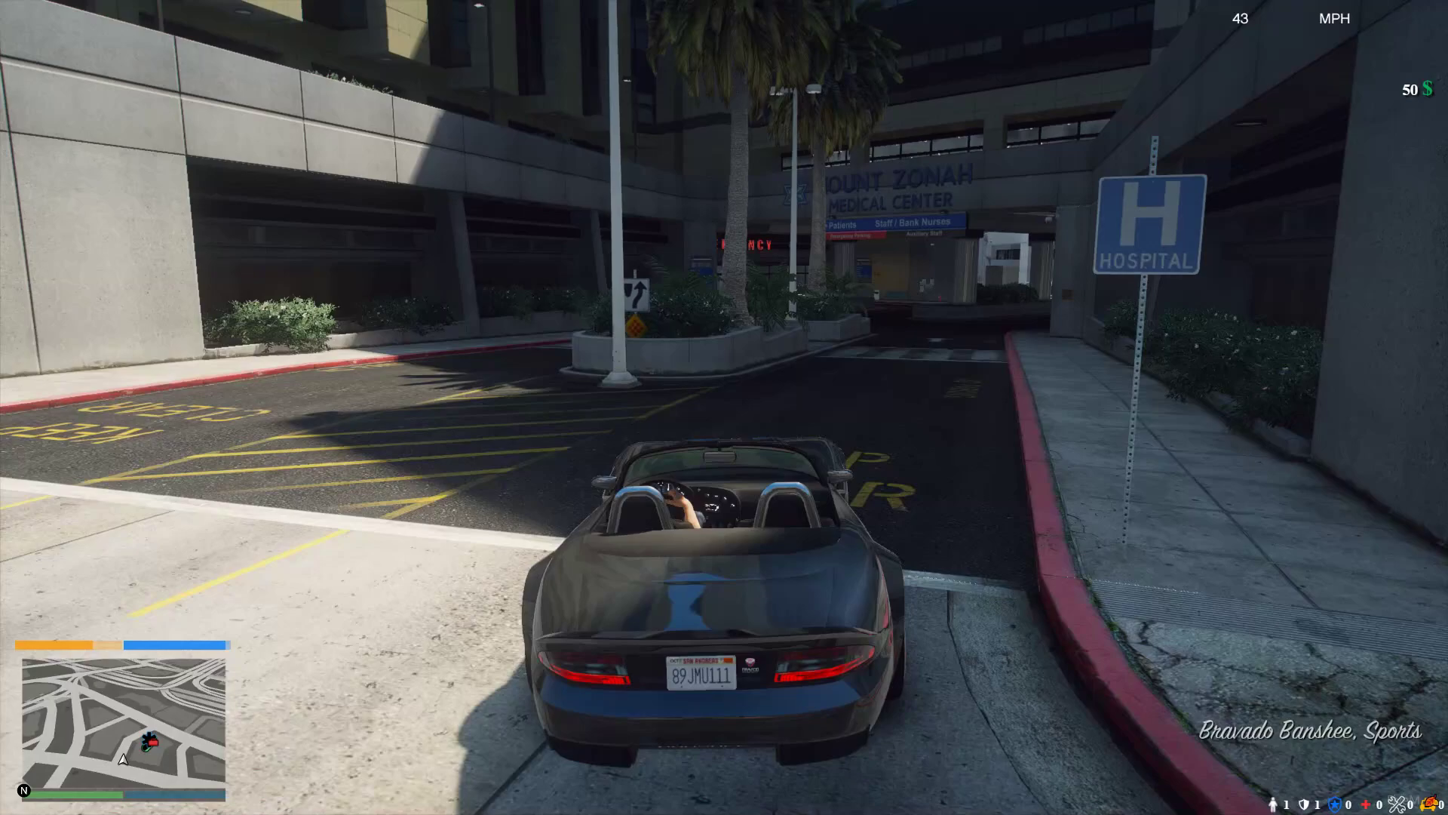
pyautogui.press('d')
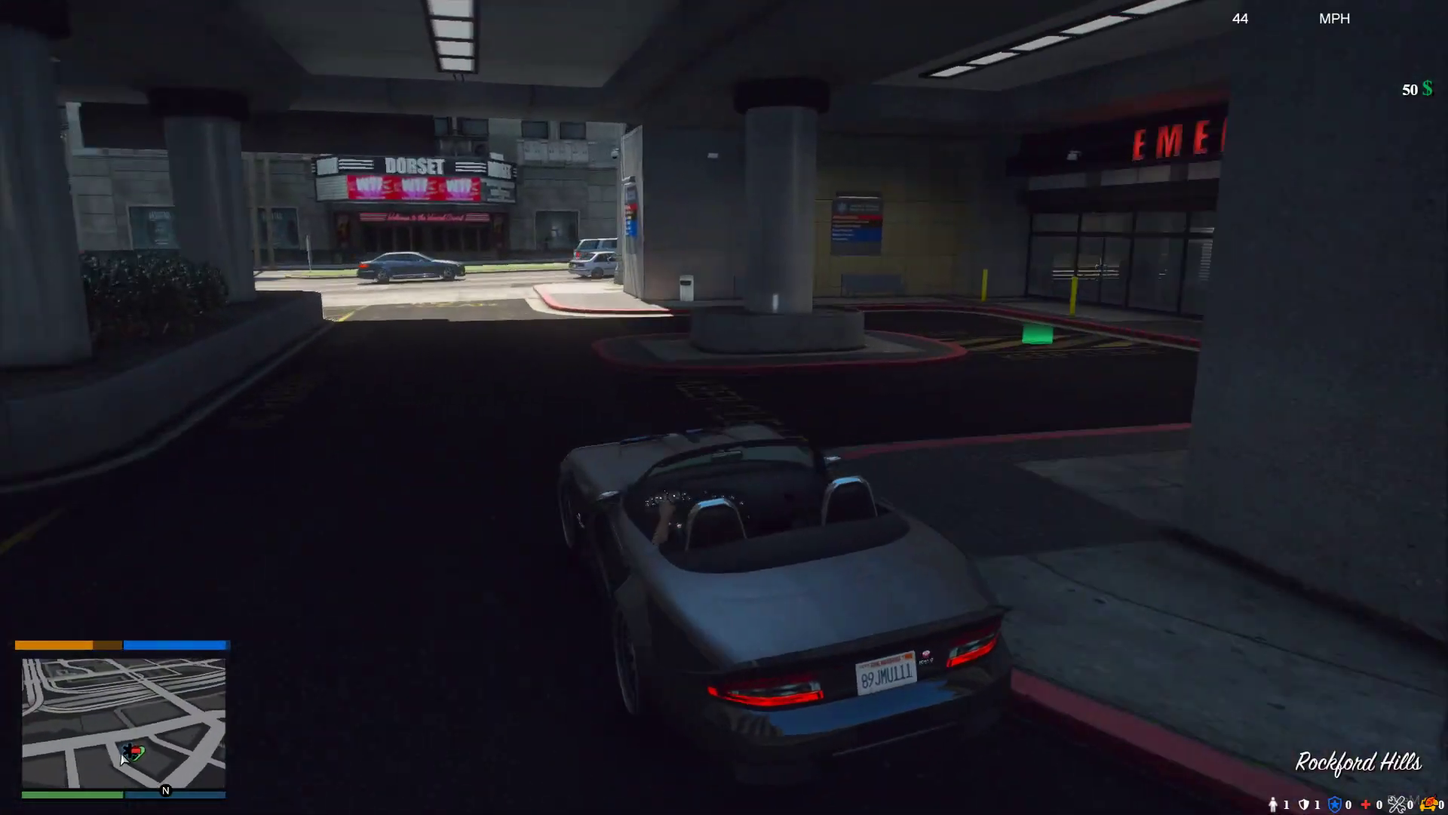
pyautogui.press('d')
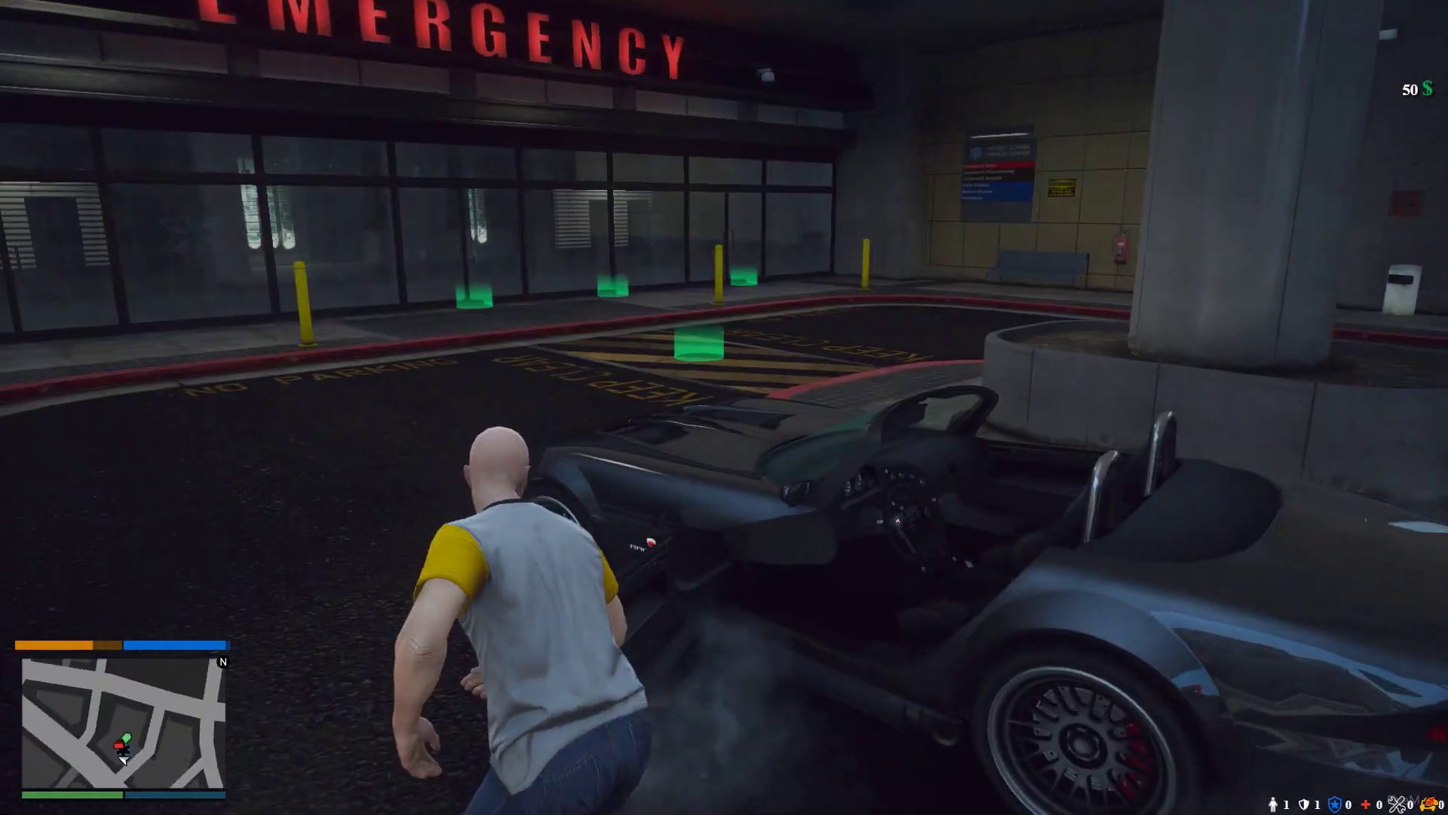
pyautogui.press('w')
pyautogui.press('w')
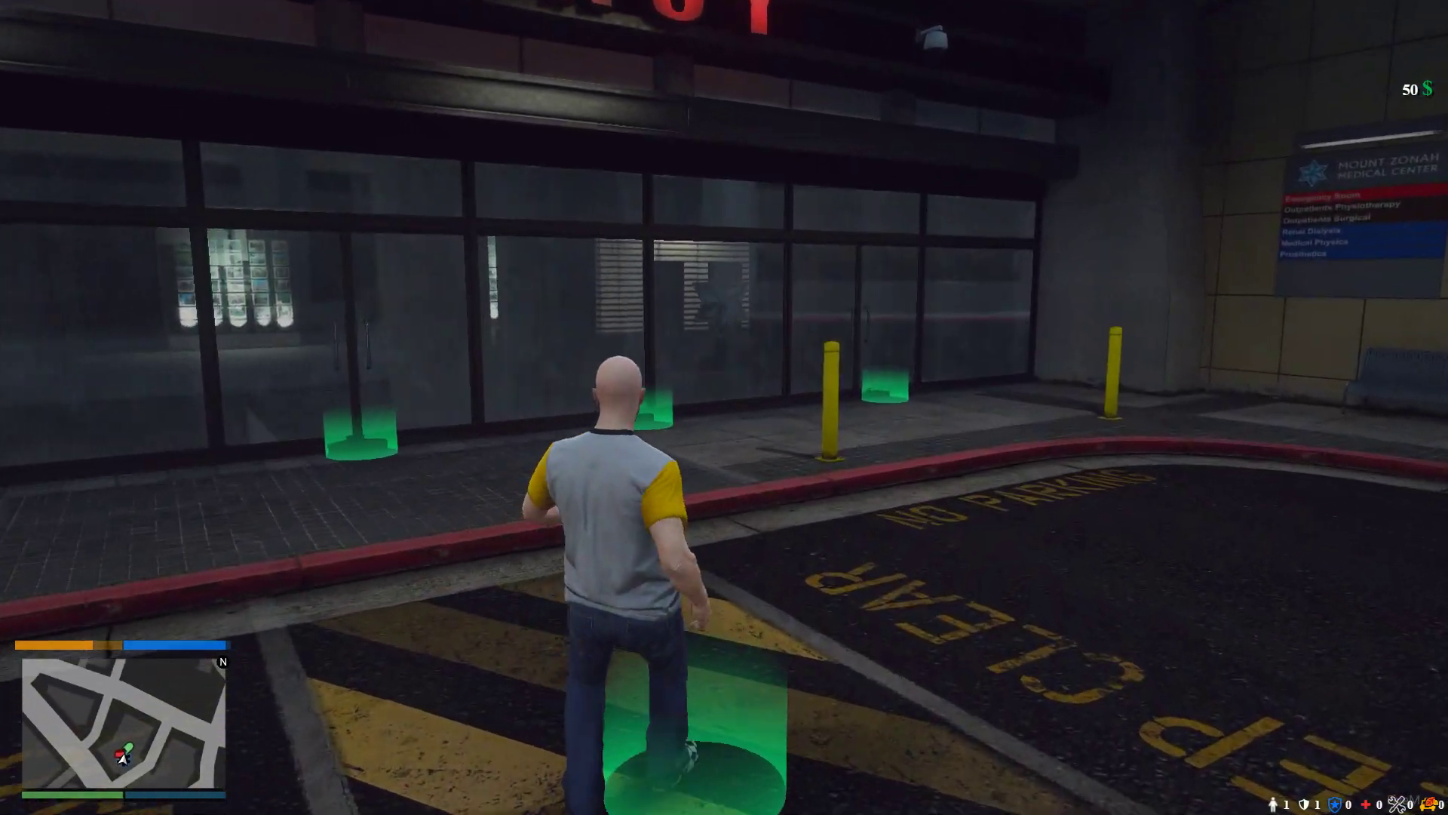
pyautogui.press('w')
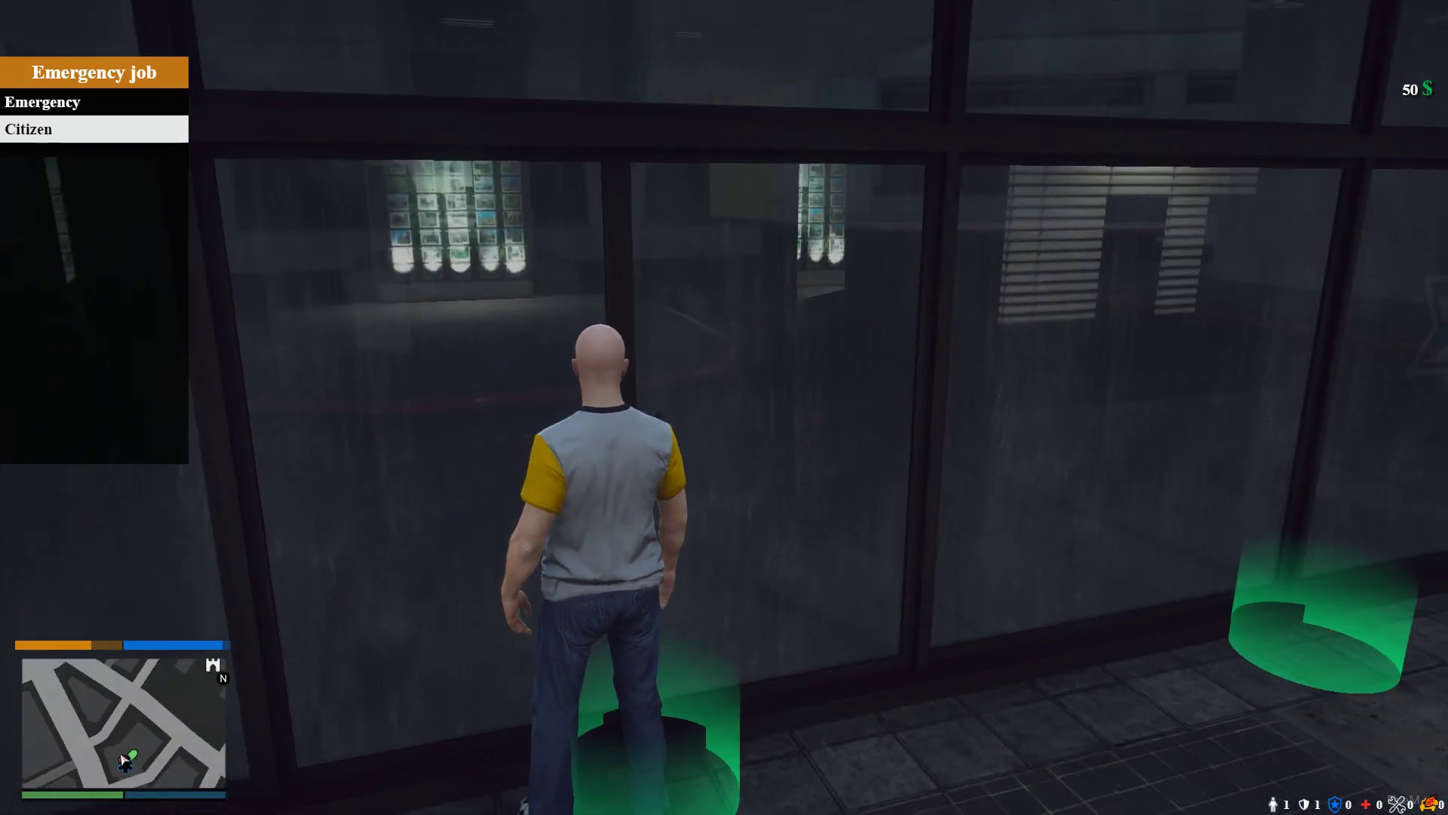
# Close the job menu and put on the male emergency uniform at the Cloakroom marker.
pyautogui.press('Return')
pyautogui.press('w')
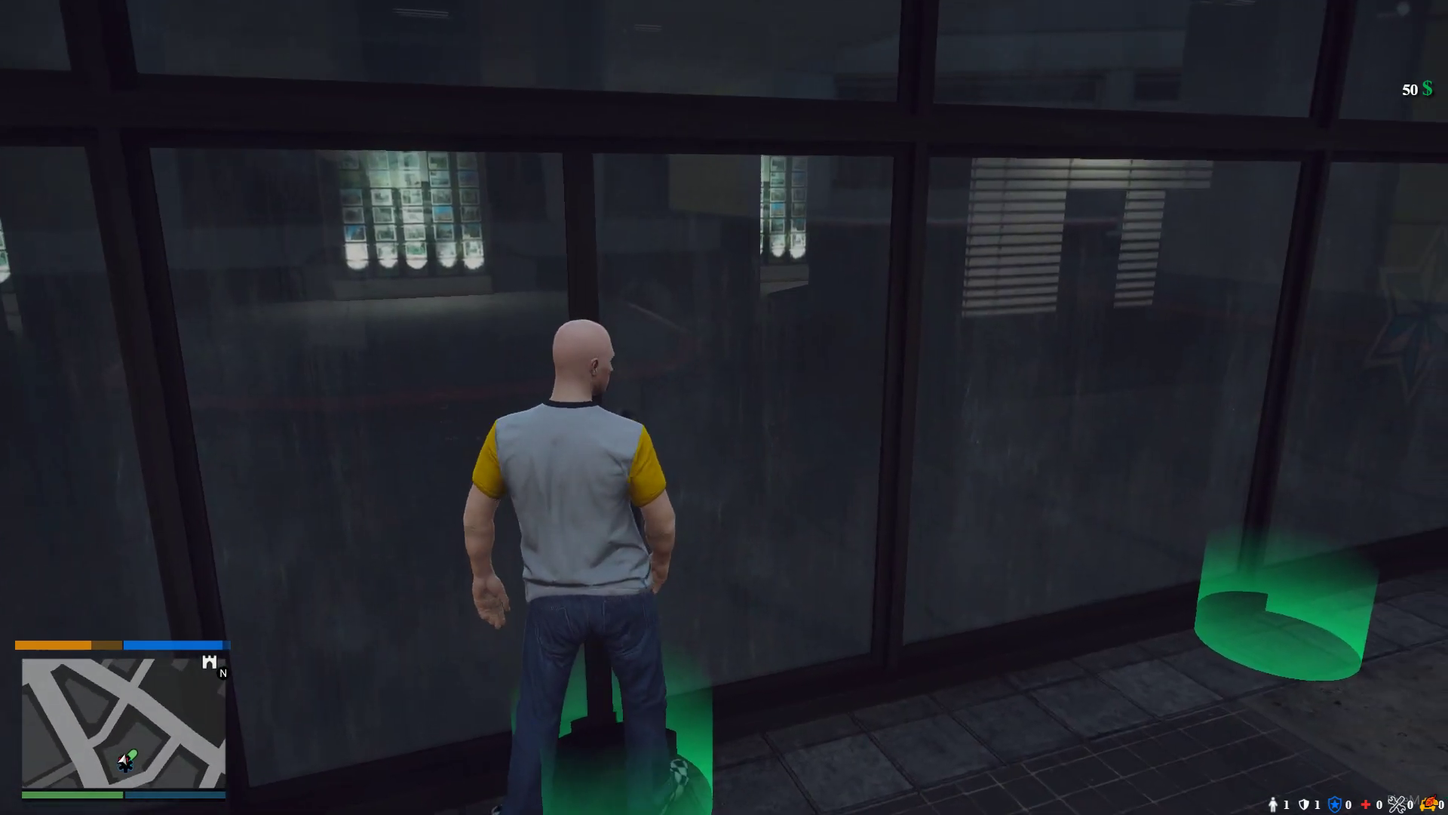
pyautogui.press('w')
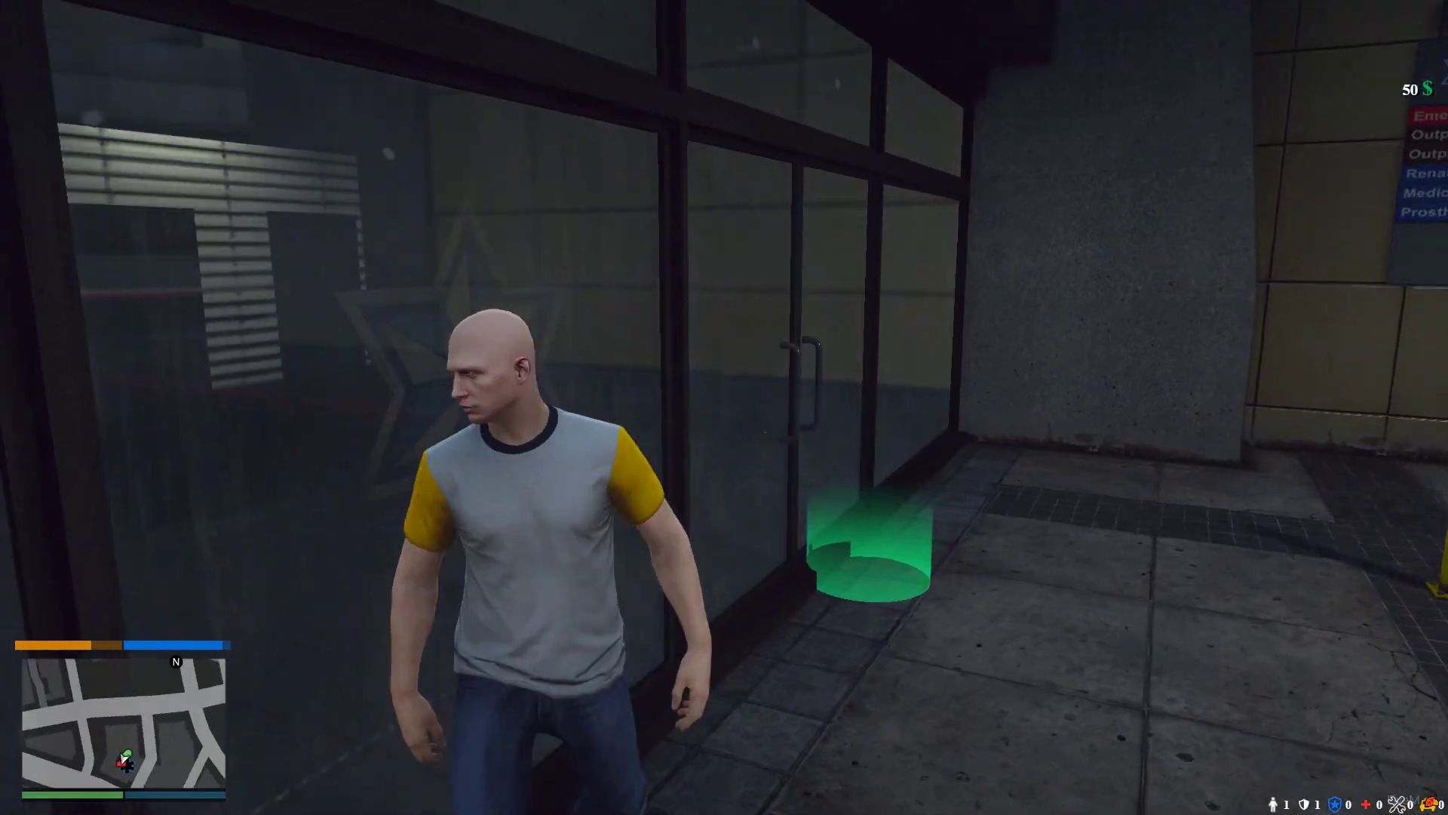
pyautogui.press('e')
pyautogui.press('Return')
# Try buying a Medical Kit at the drugstore, which is refused for lack of money.
pyautogui.press('w')
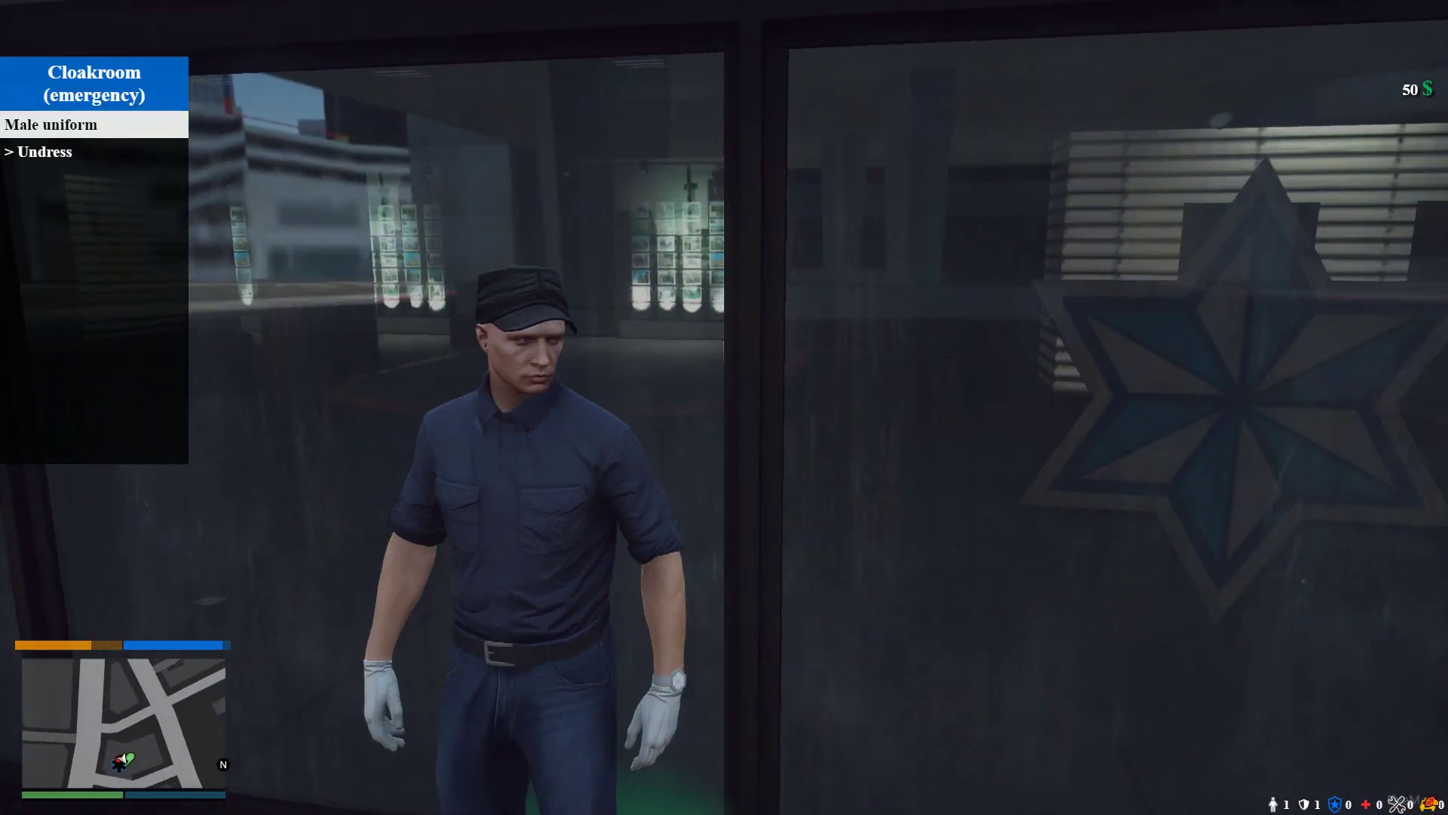
pyautogui.press('w')
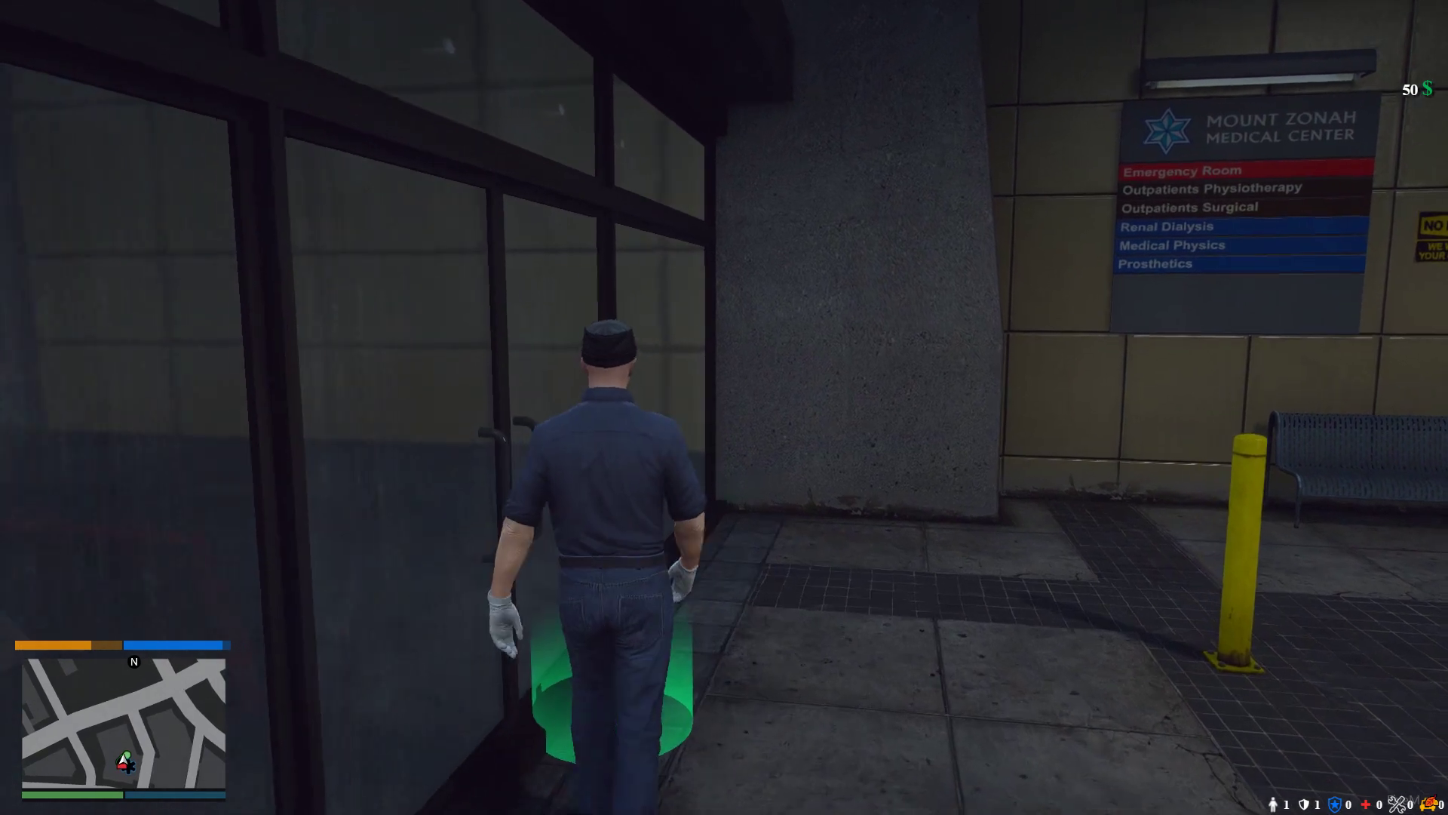
pyautogui.press('e')
pyautogui.press('Return')
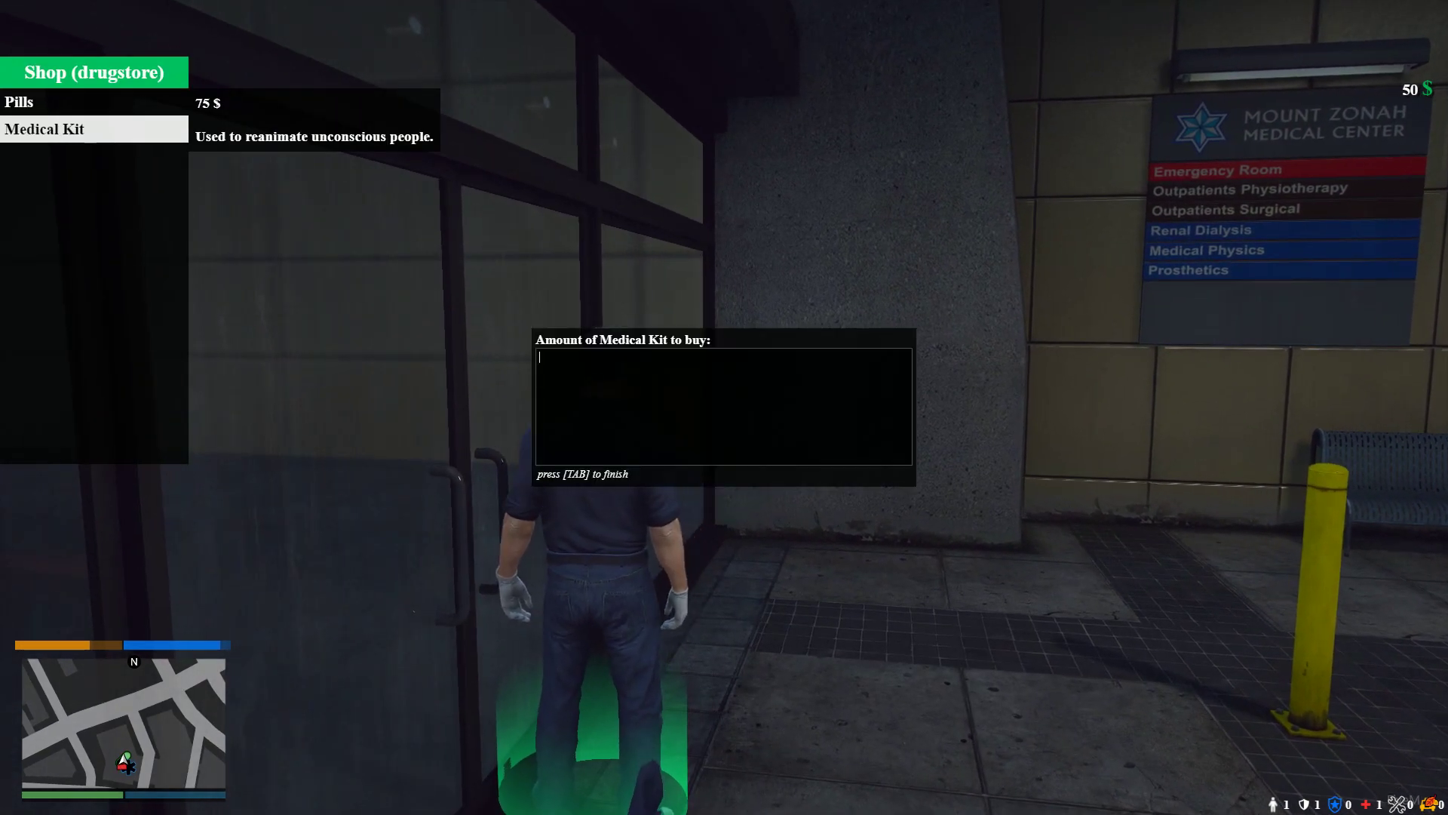
pyautogui.write('1')
pyautogui.press('Tab')
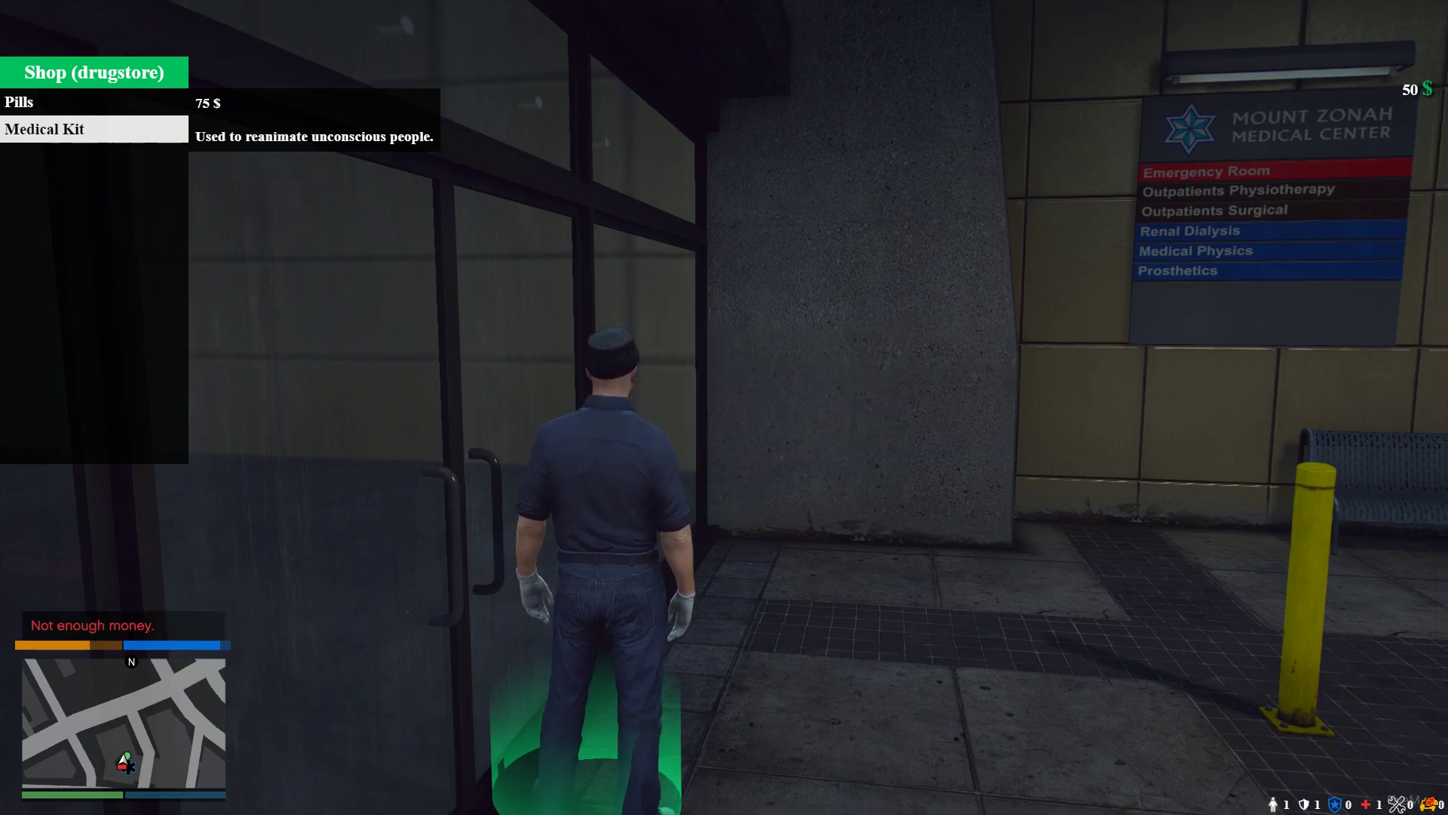
pyautogui.press('BackSpace')
# Run out of the hospital toward the street and bring phpMyAdmin over the game.
pyautogui.press('w')
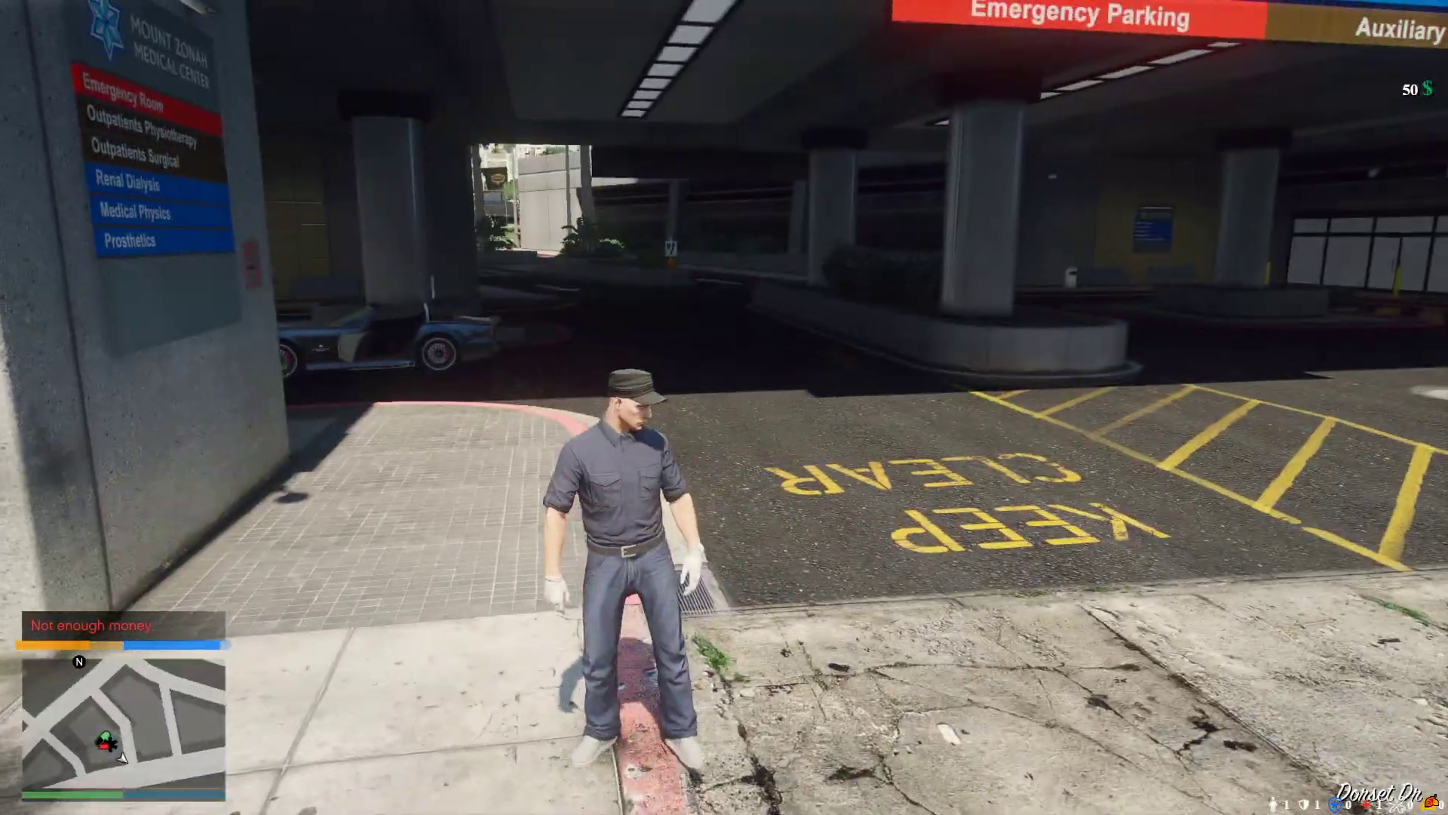
pyautogui.press('w')
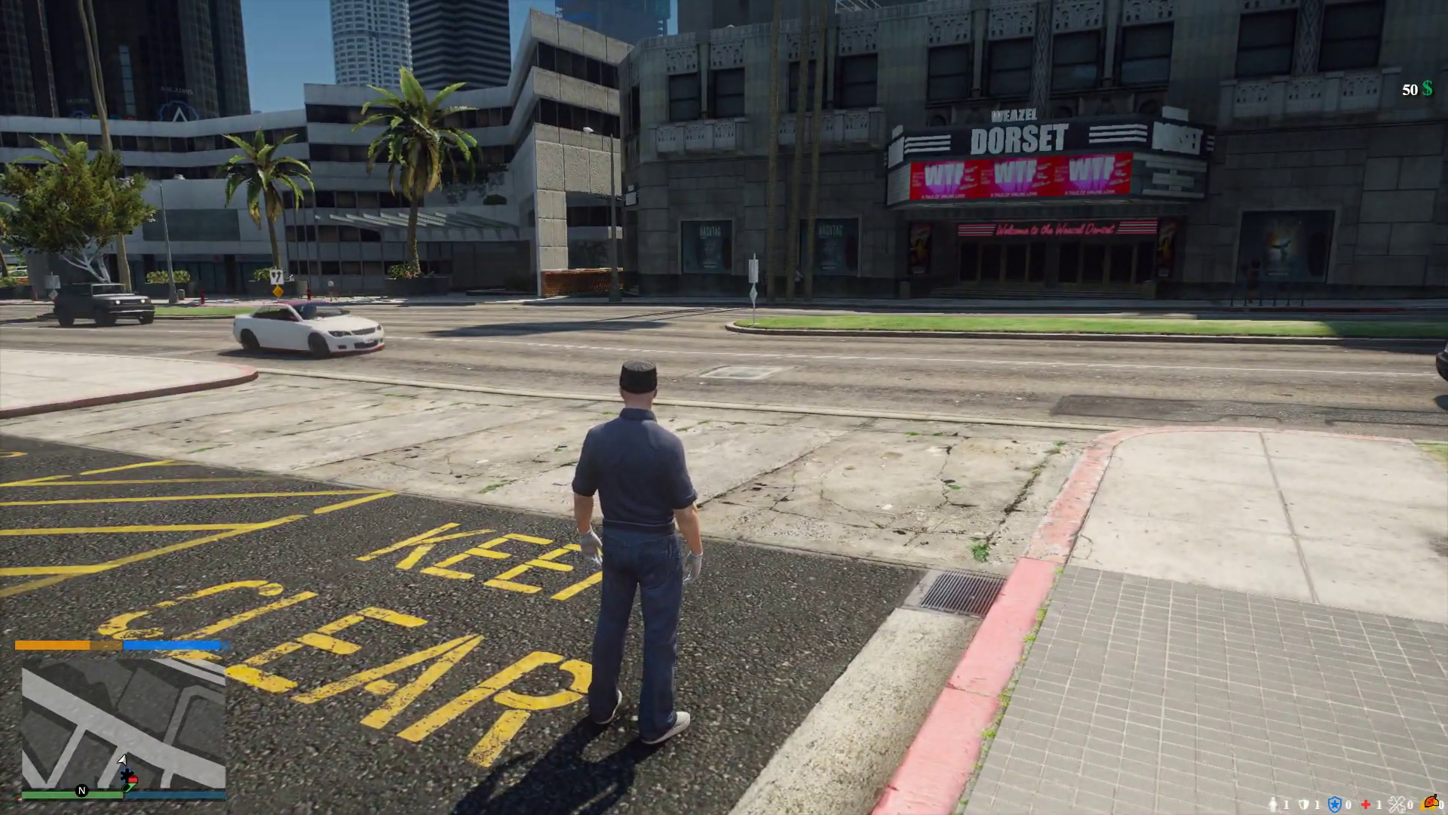
pyautogui.hotkey('alt', 'Tab')
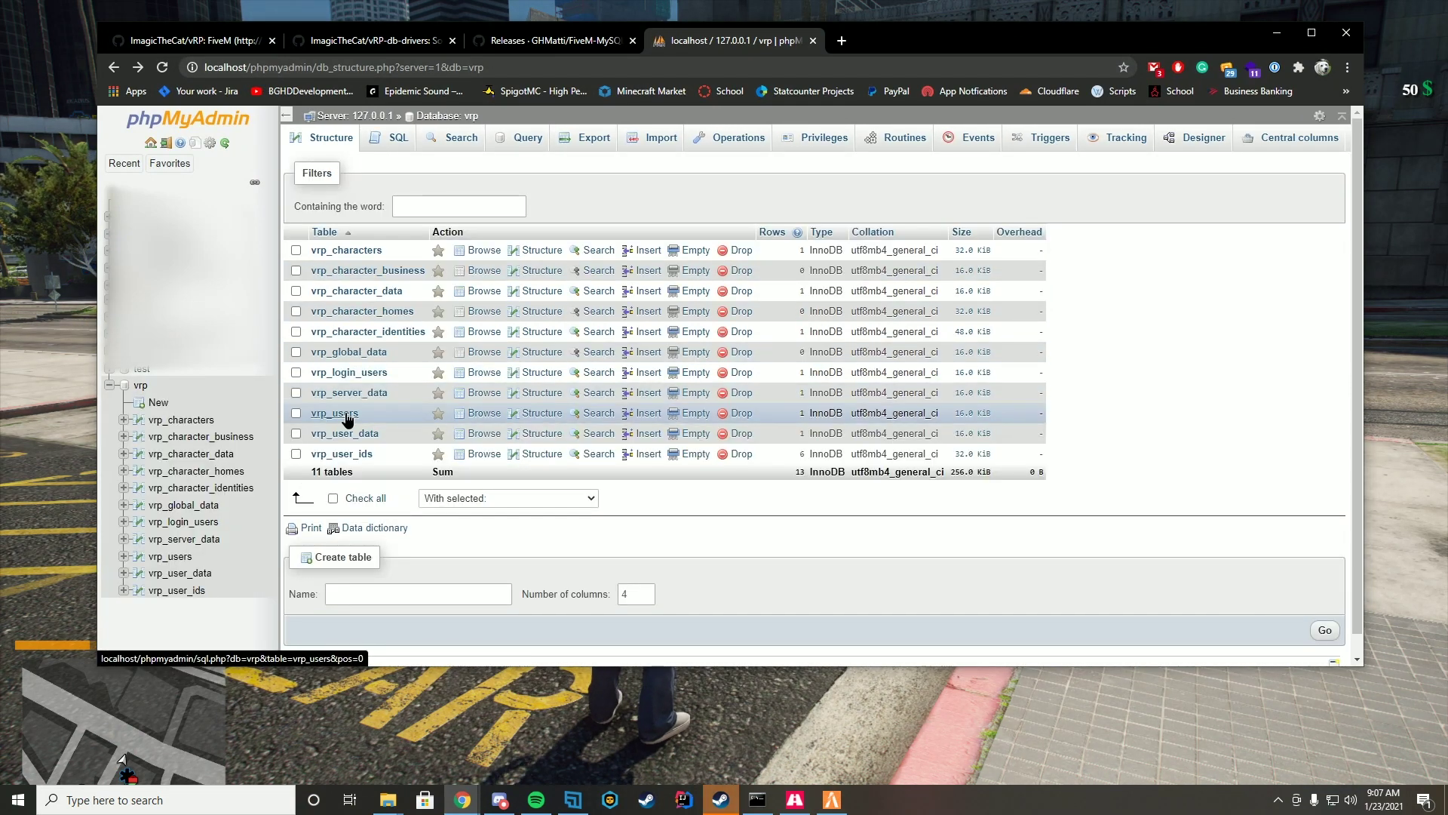
# Browse vrp_users, vrp_characters, vrp_character_business, then vrp_character_identities showing Noodles' record.
pyautogui.click(337, 413)
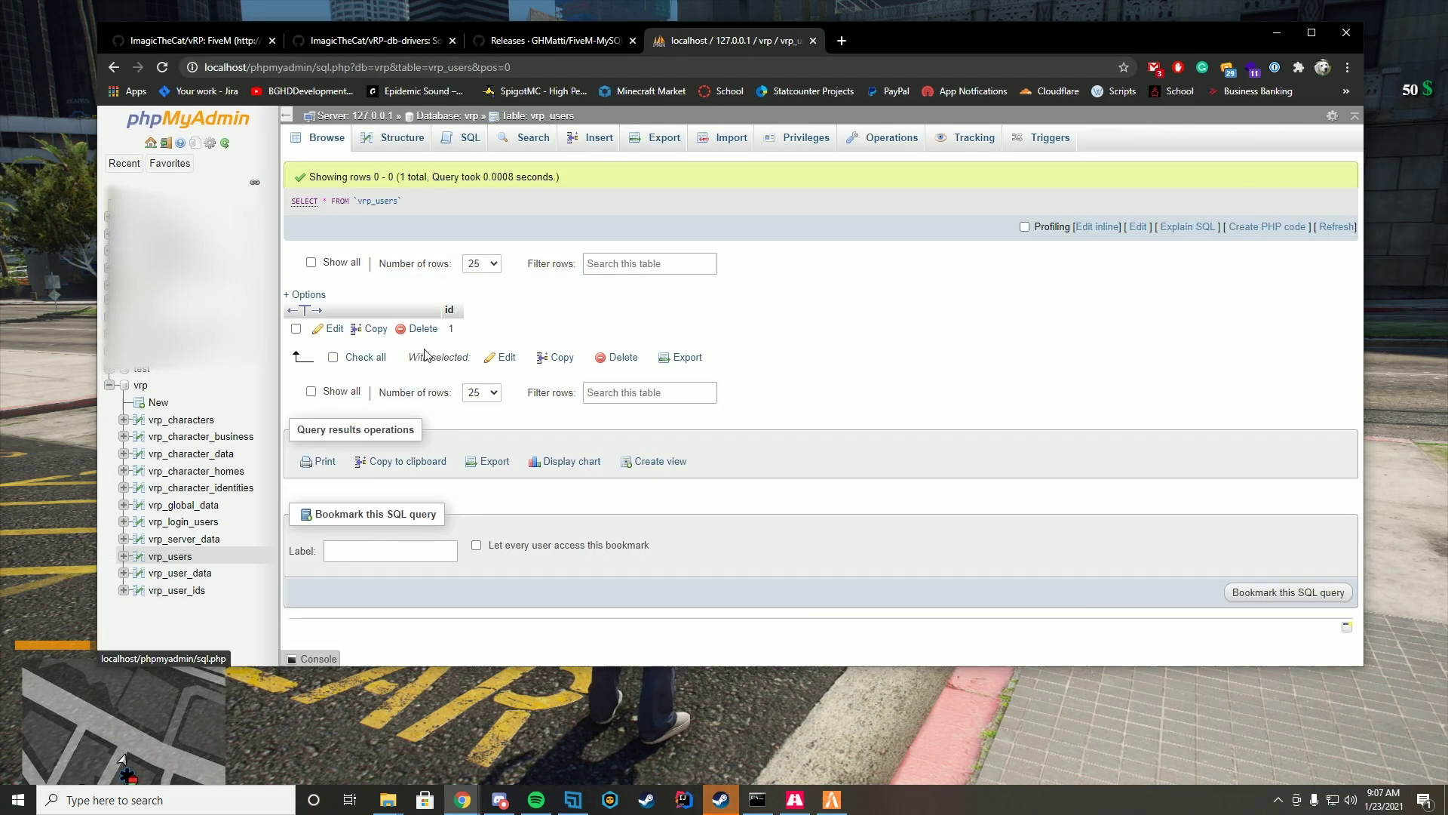
pyautogui.click(113, 67)
pyautogui.click(374, 256)
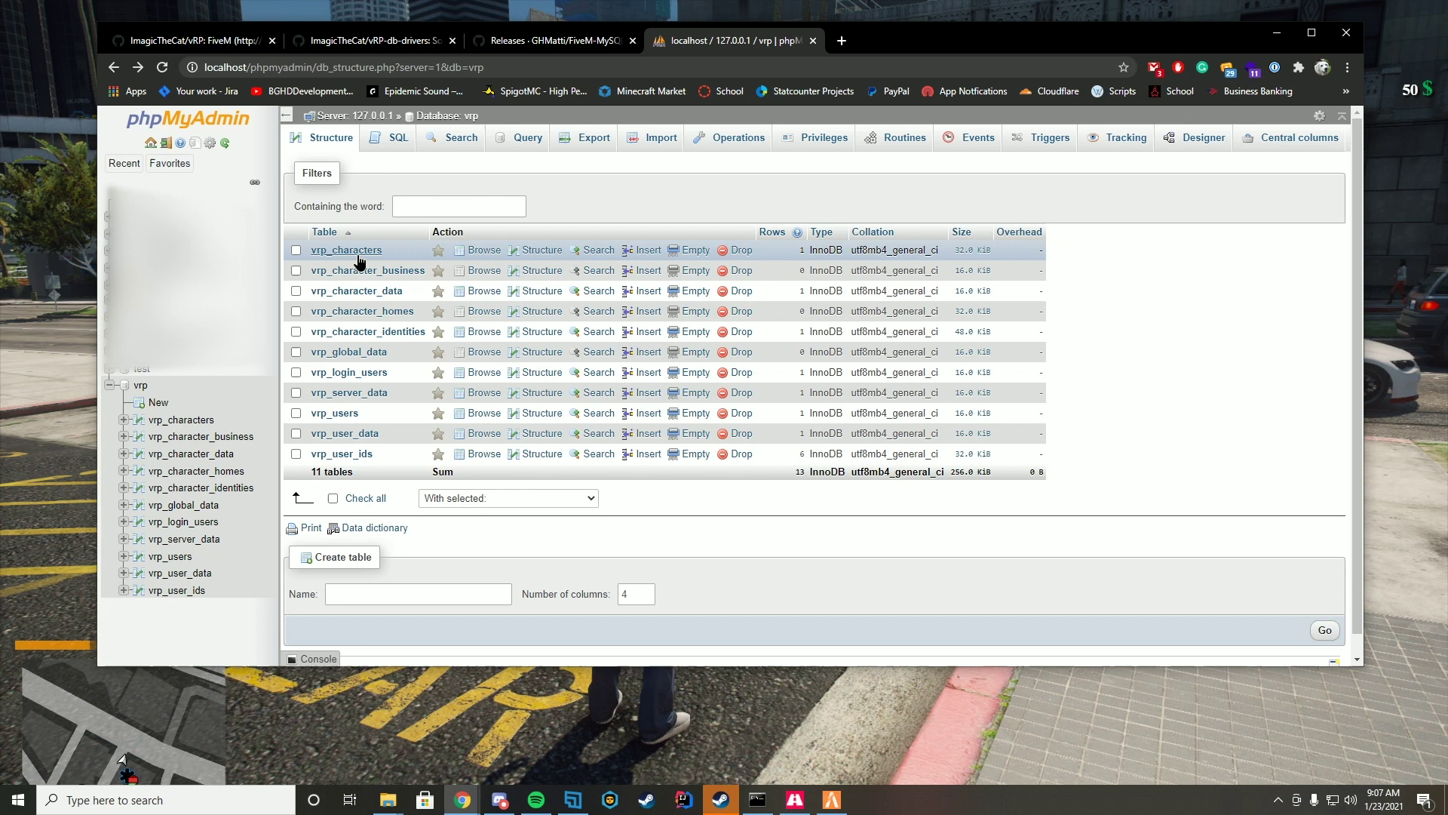
pyautogui.click(113, 67)
pyautogui.click(378, 275)
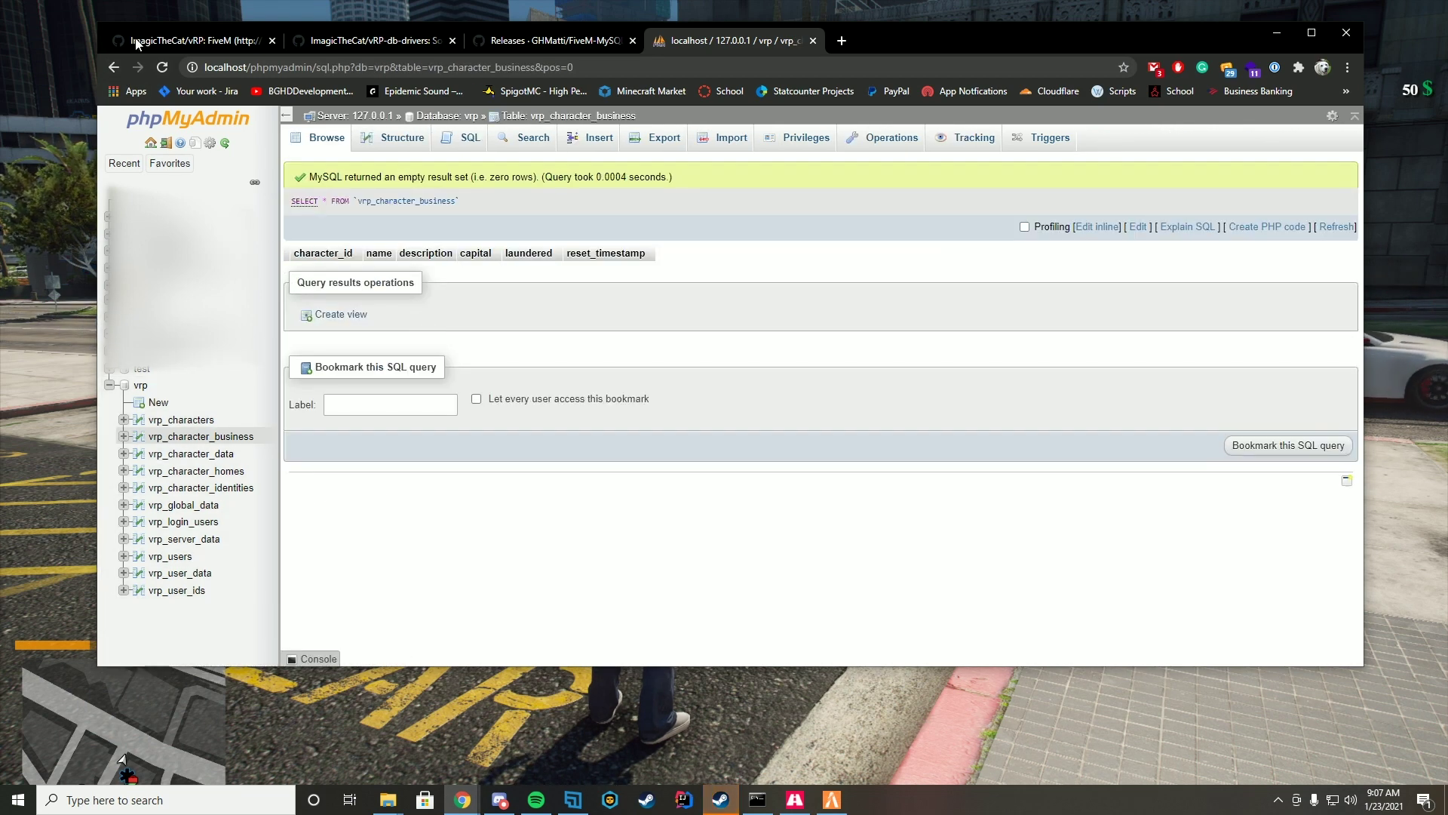
pyautogui.click(112, 68)
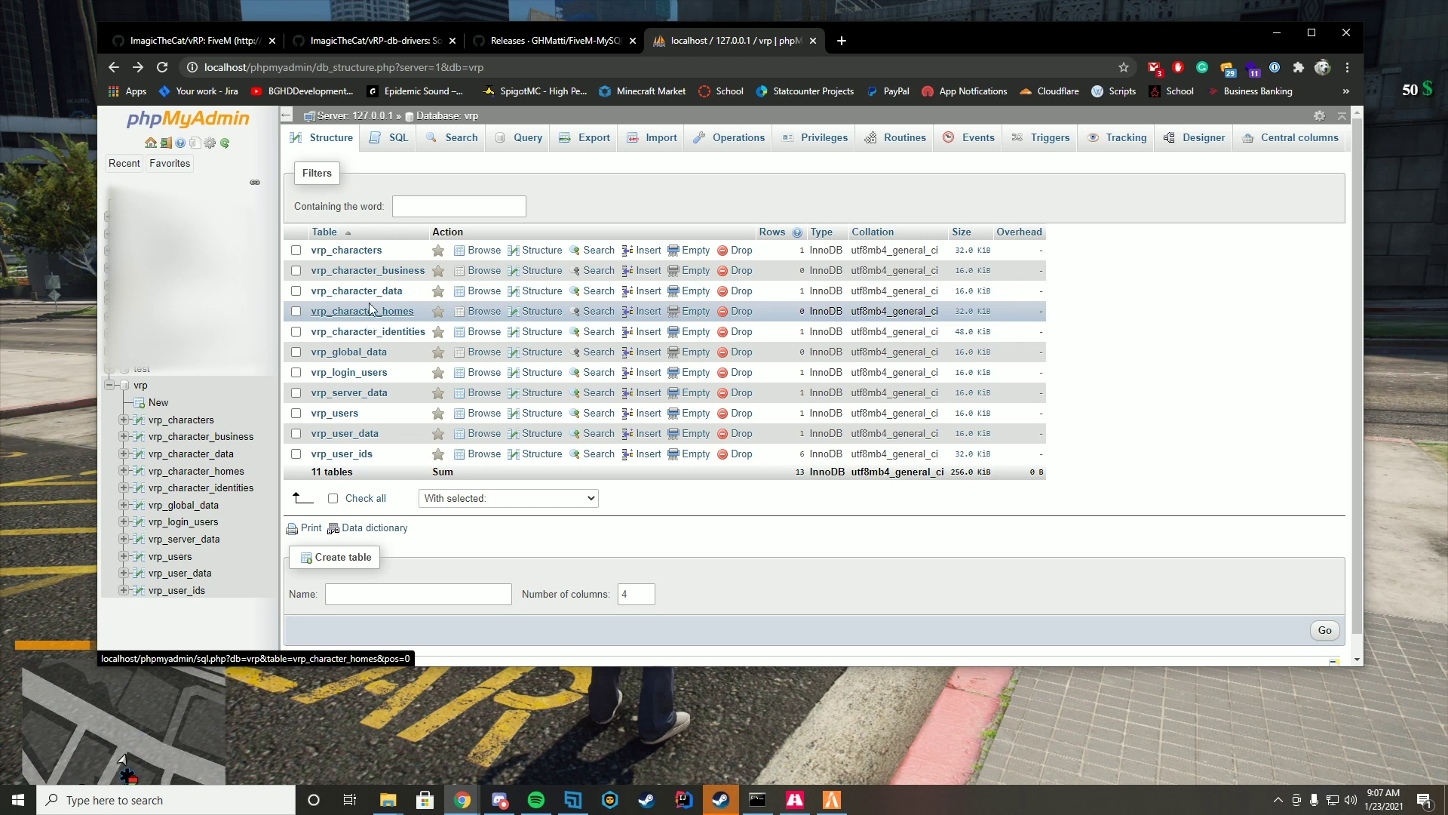
pyautogui.click(374, 331)
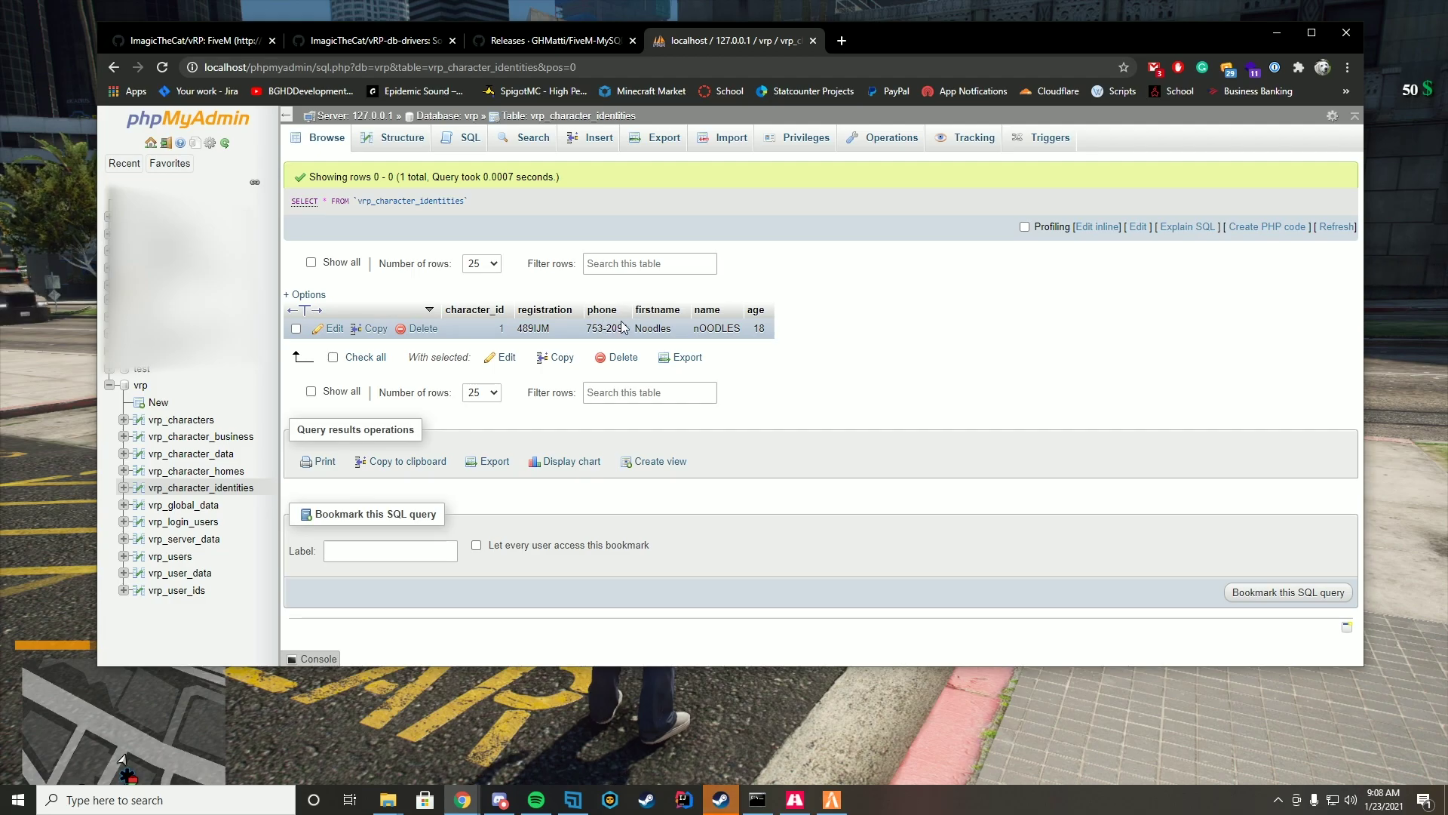
# Switch back to FiveM and run along the sidewalk past the hospital to the intersection.
pyautogui.hotkey('alt', 'Tab')
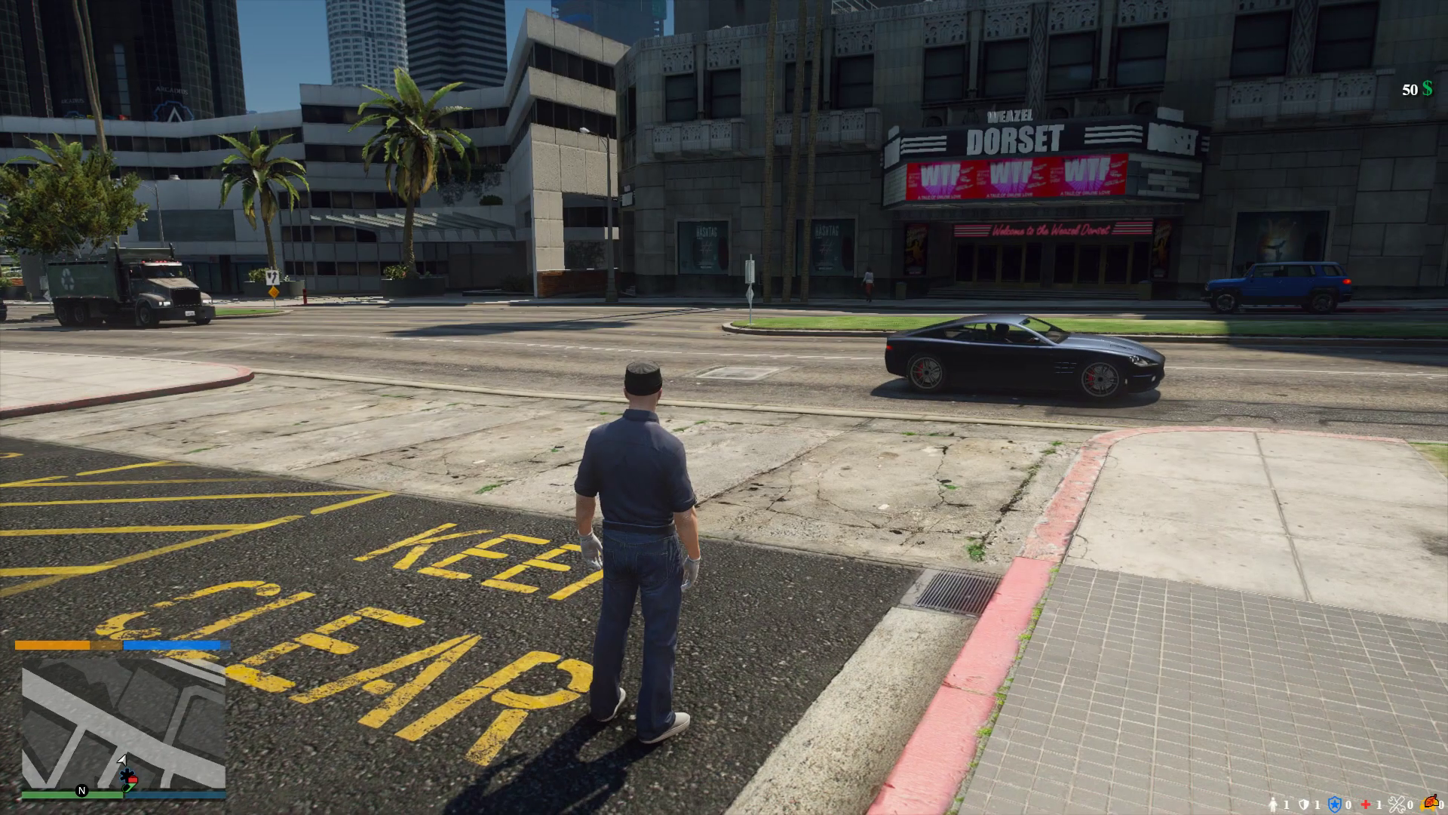
pyautogui.press('w')
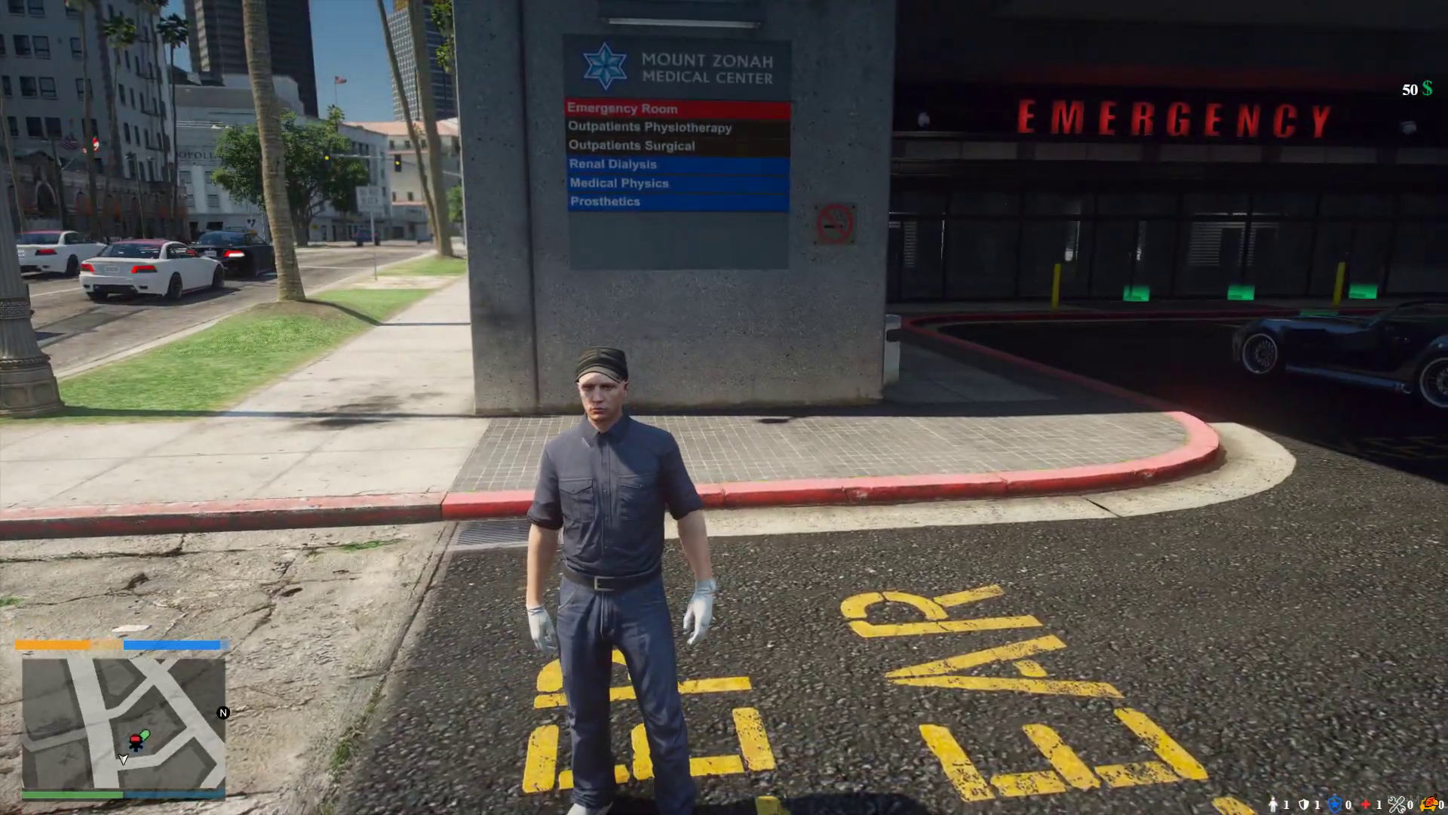
pyautogui.press('w')
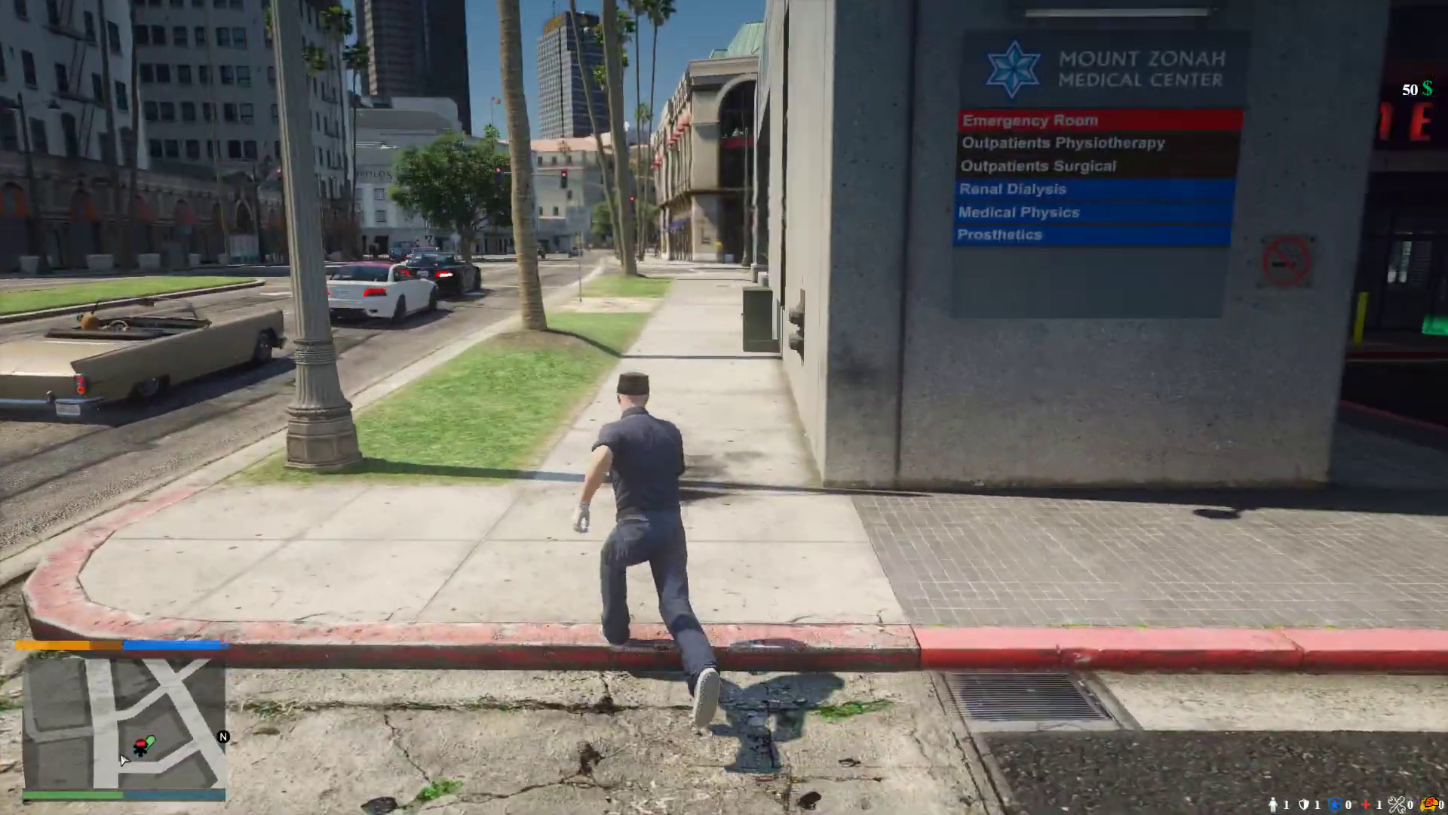
pyautogui.press('w')
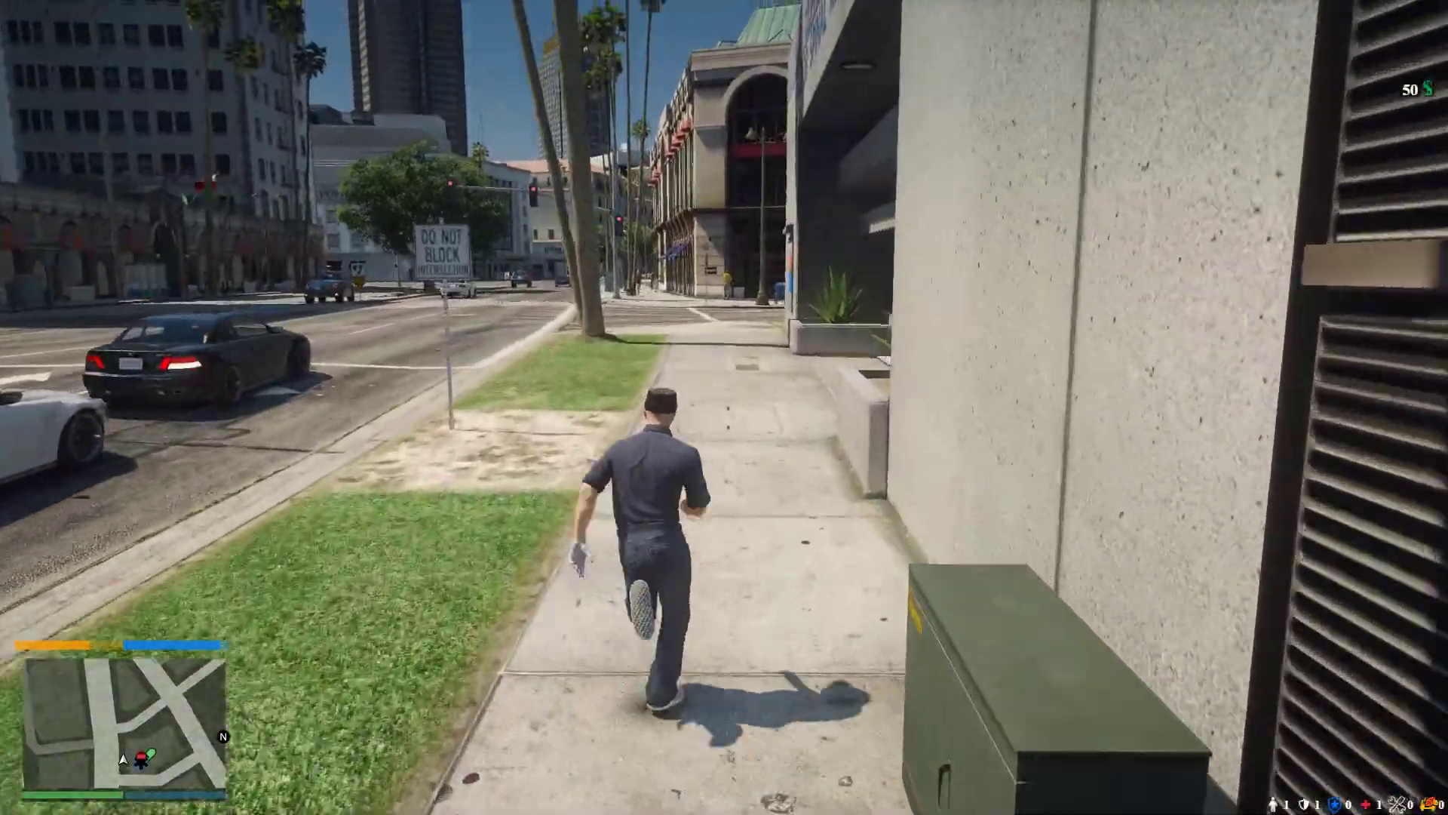
pyautogui.press('w')
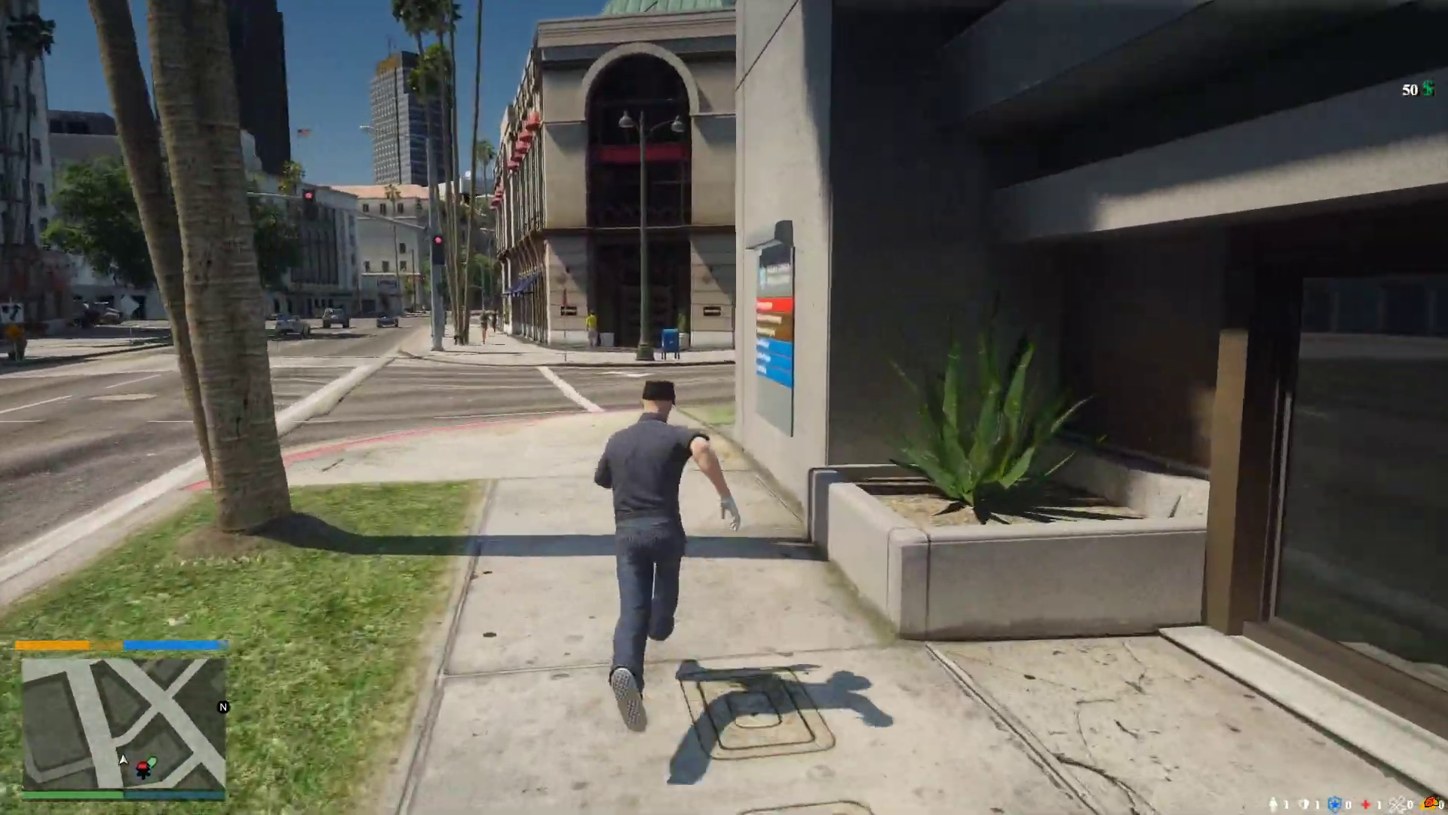